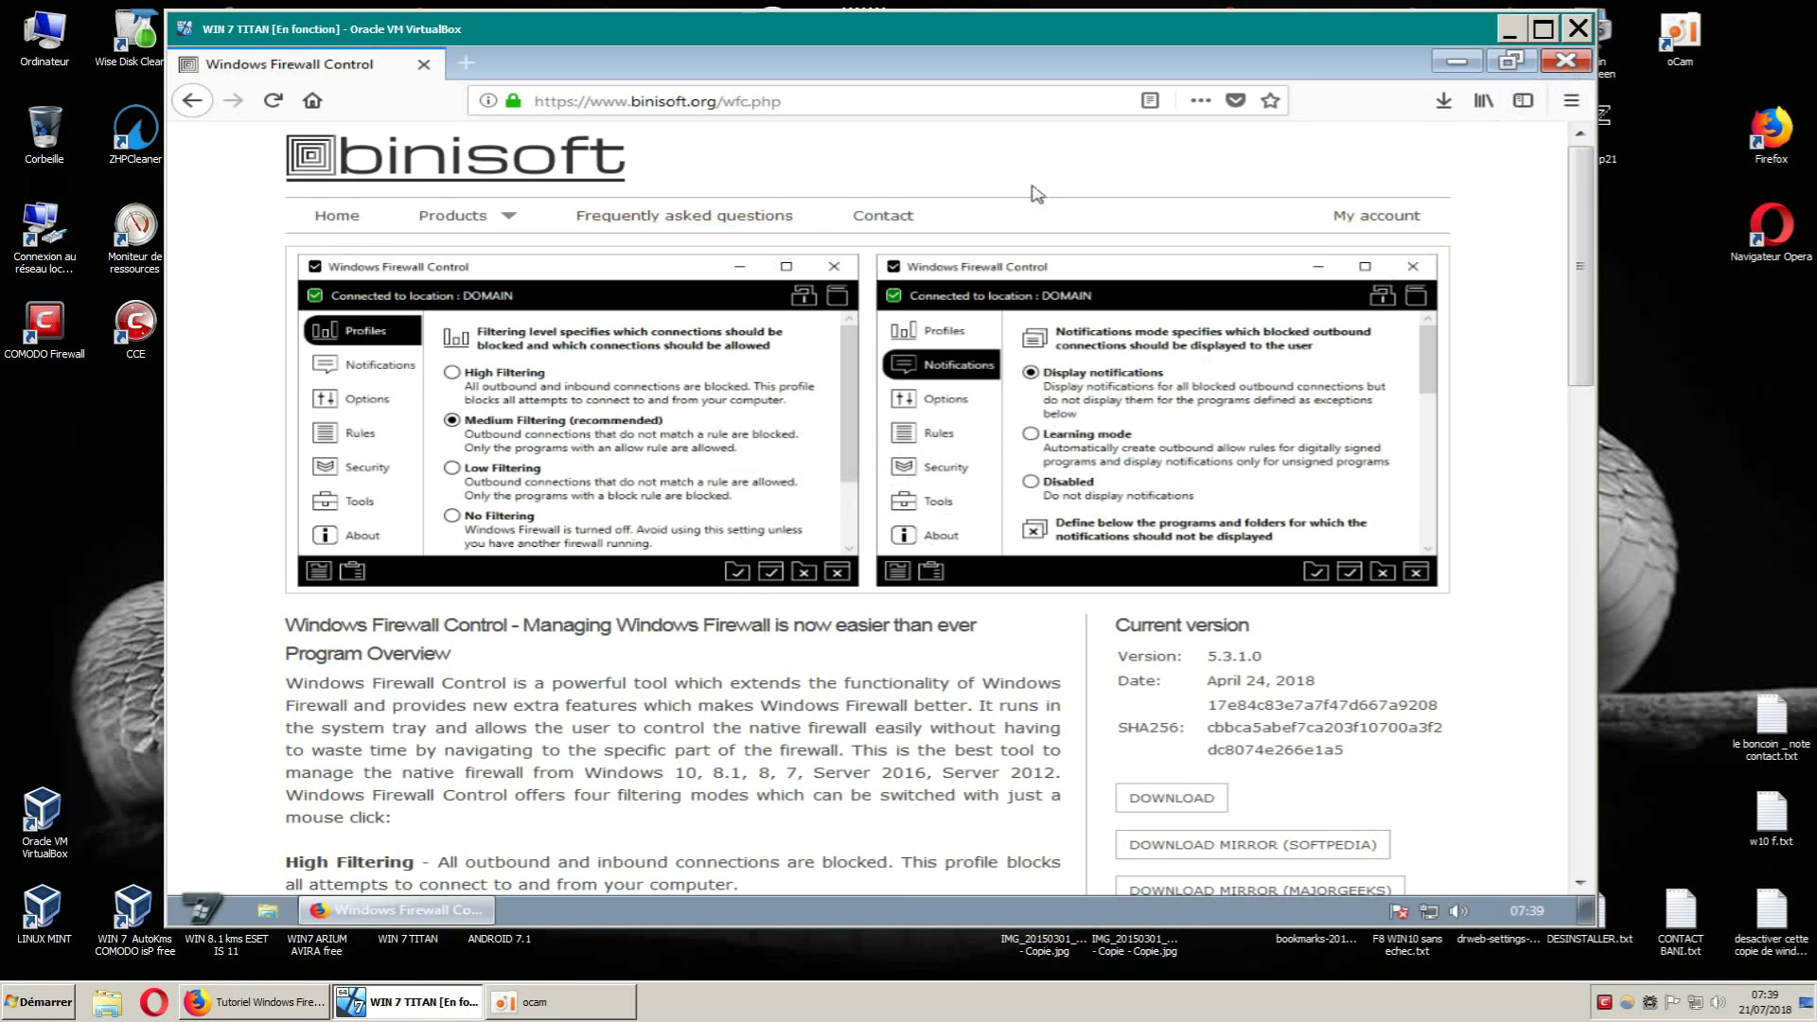
Close the browser and display the Téléchargements folder in Windows Explorer.
left_click(1566, 62)
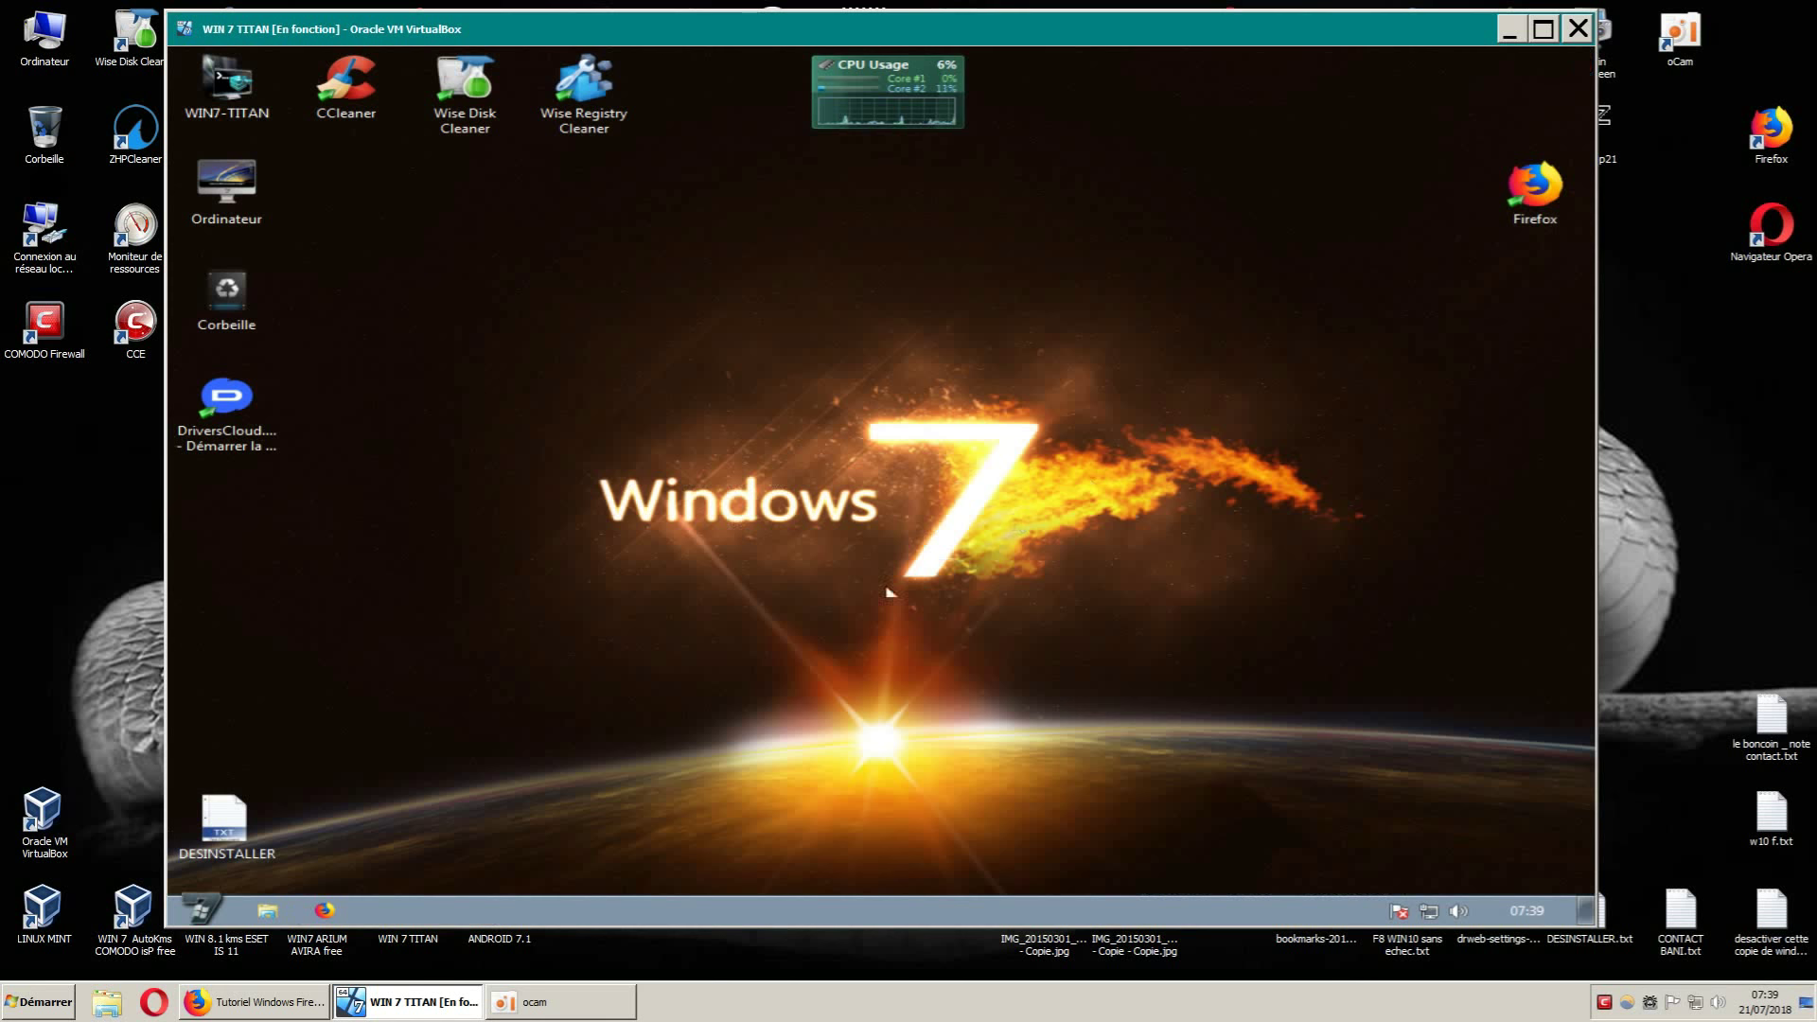
left_click(270, 912)
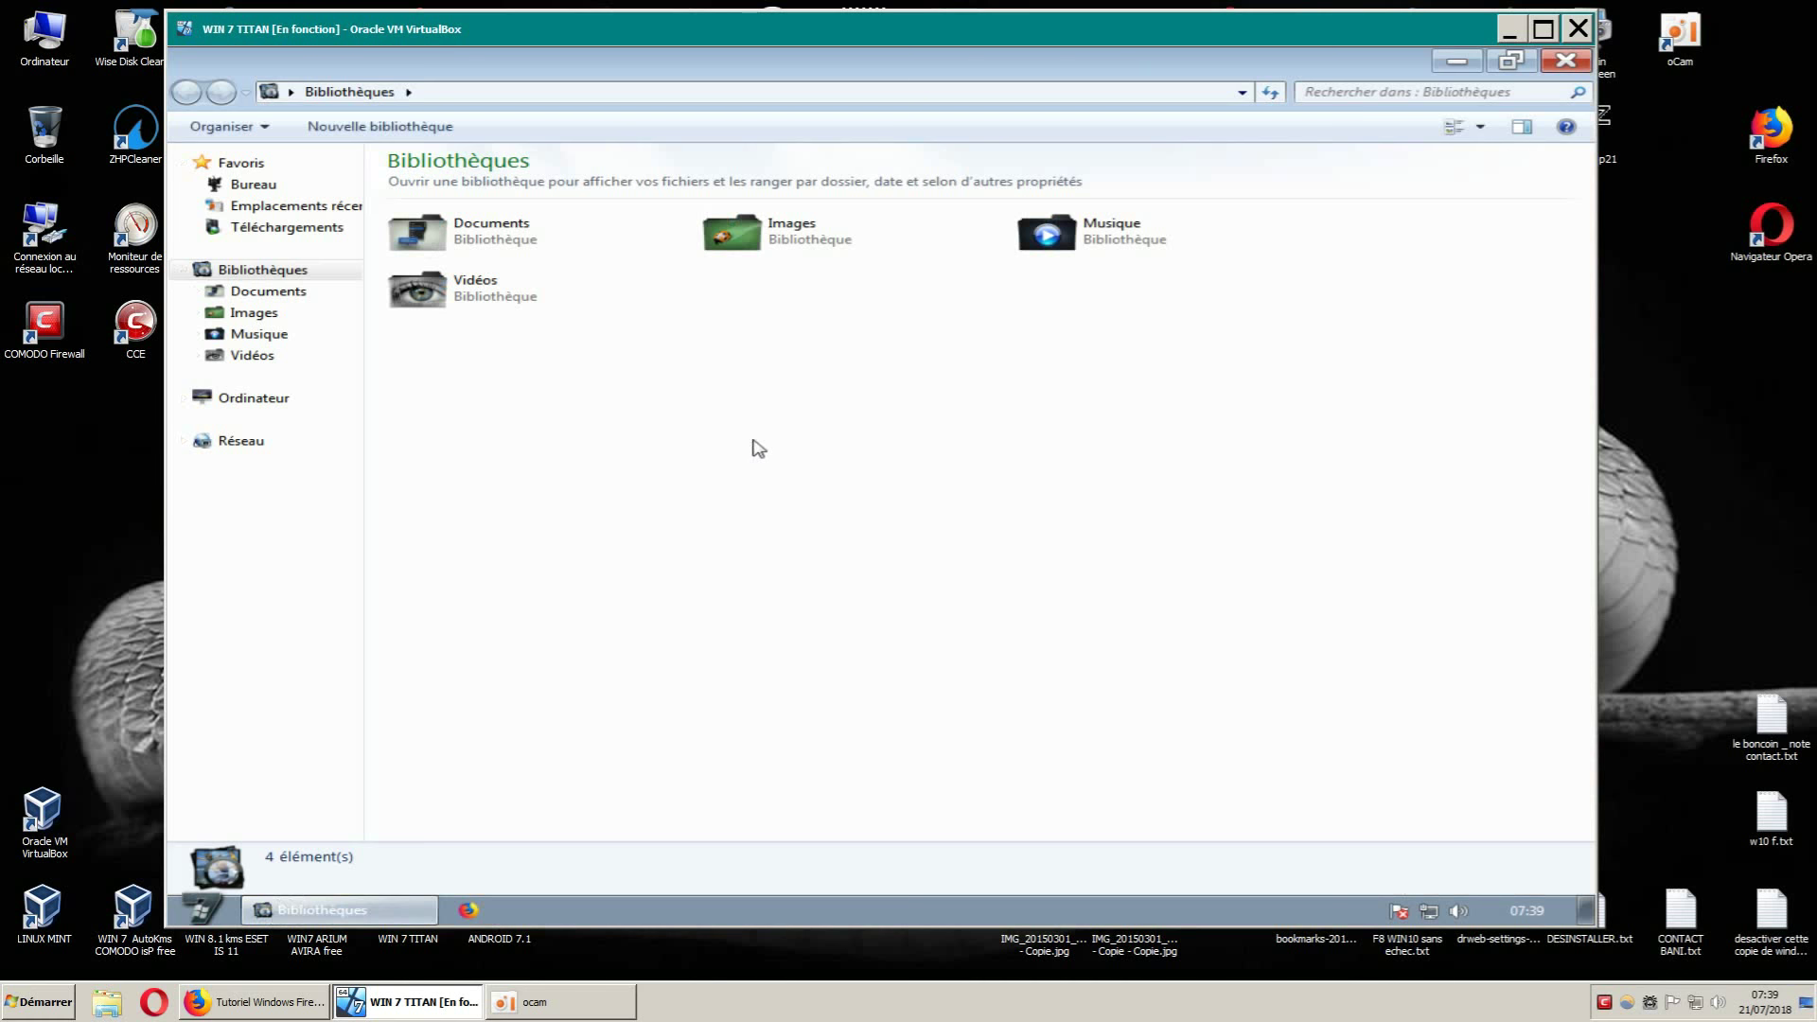
left_click(313, 229)
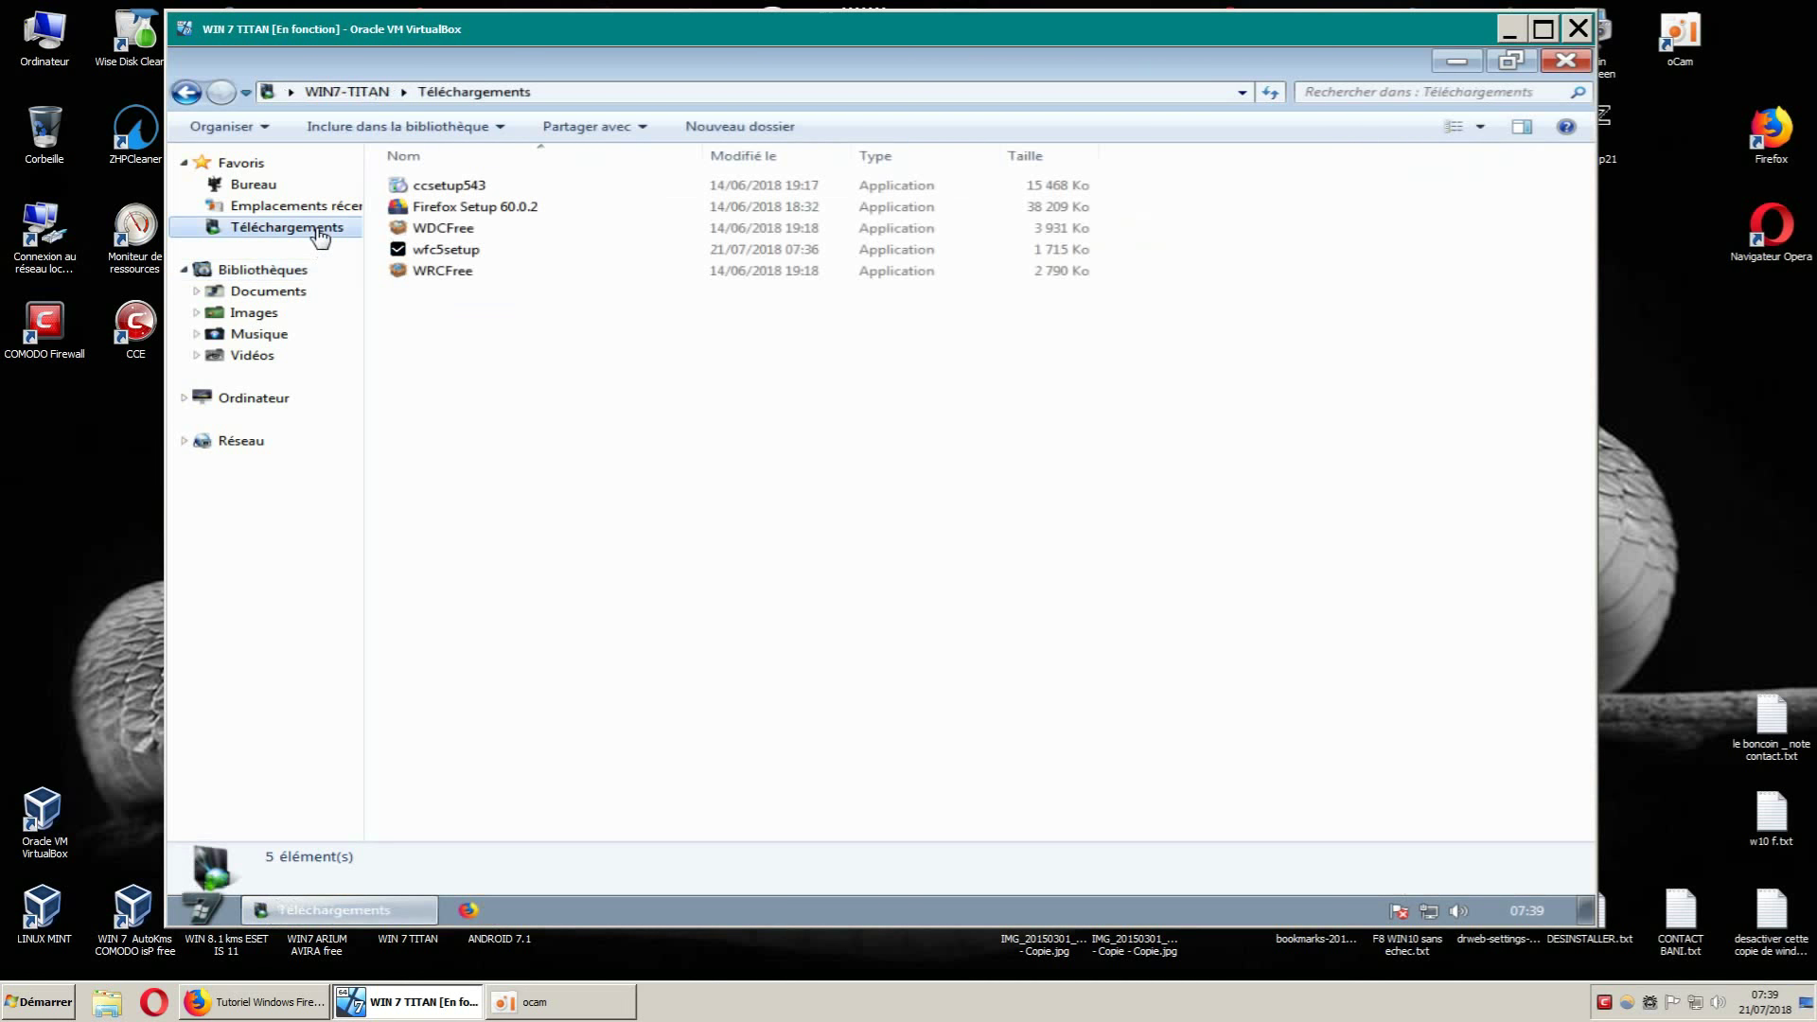
left_click(1458, 60)
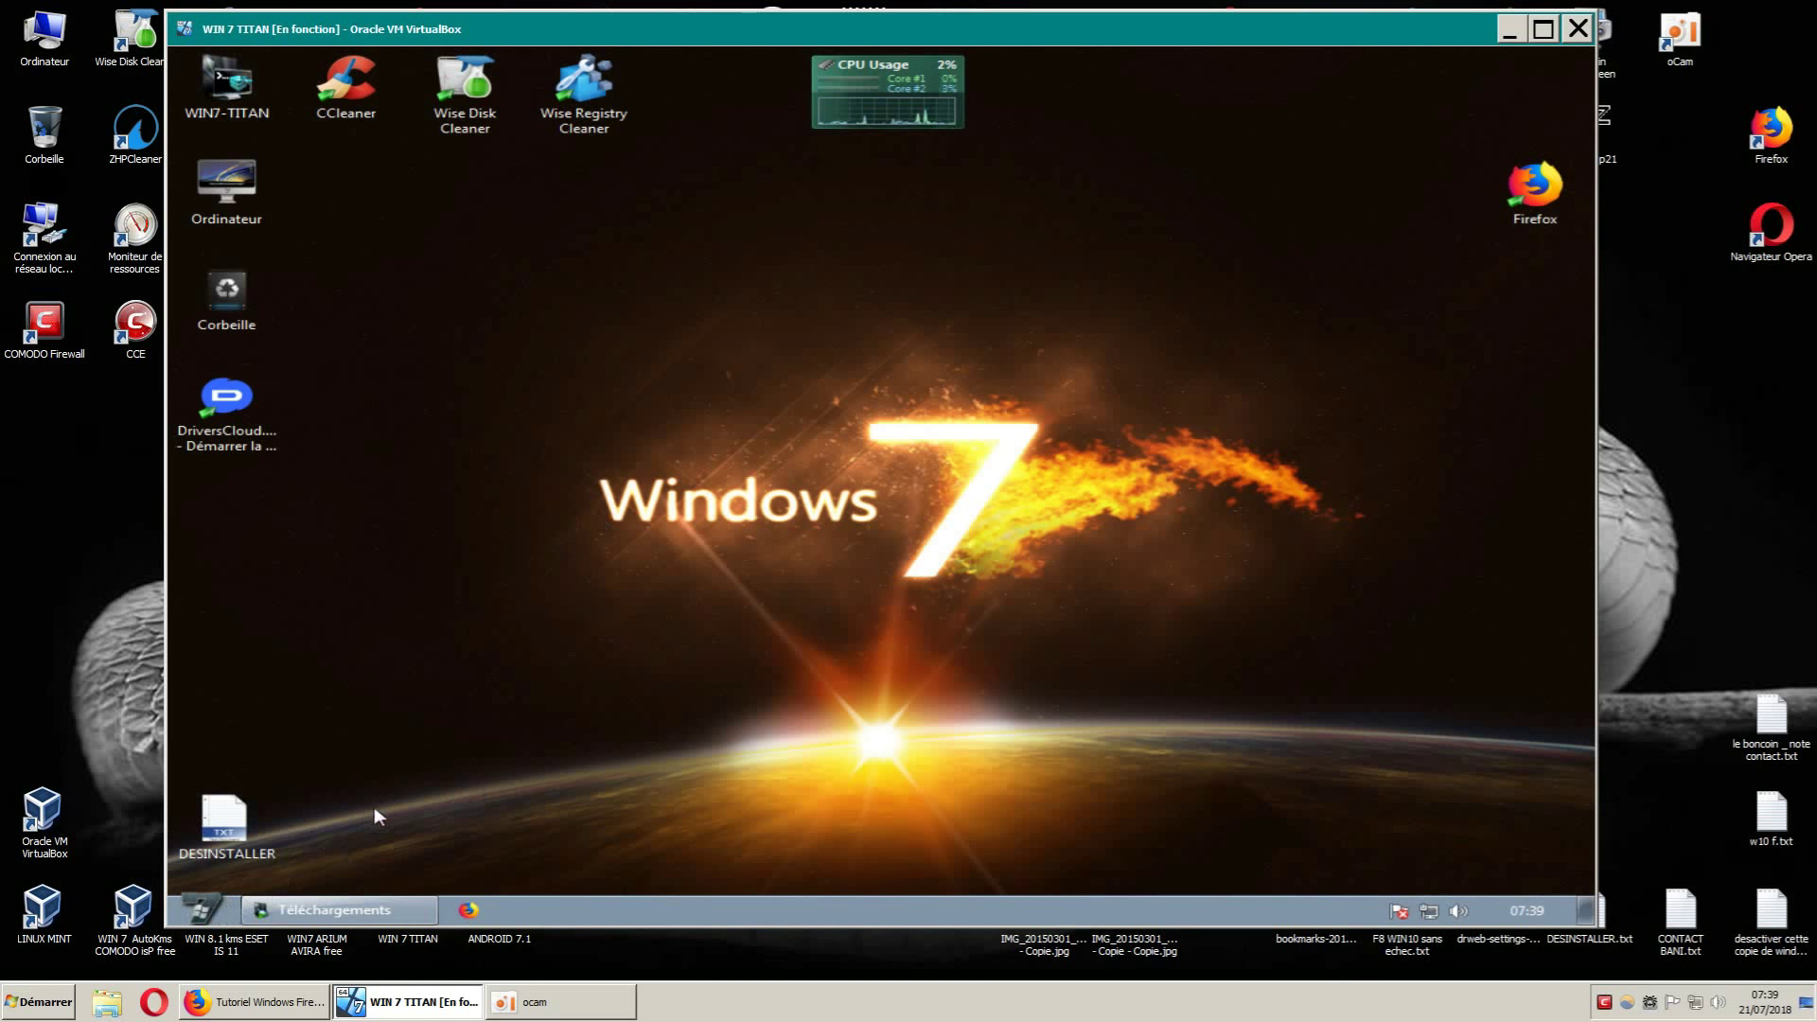
left_click(321, 909)
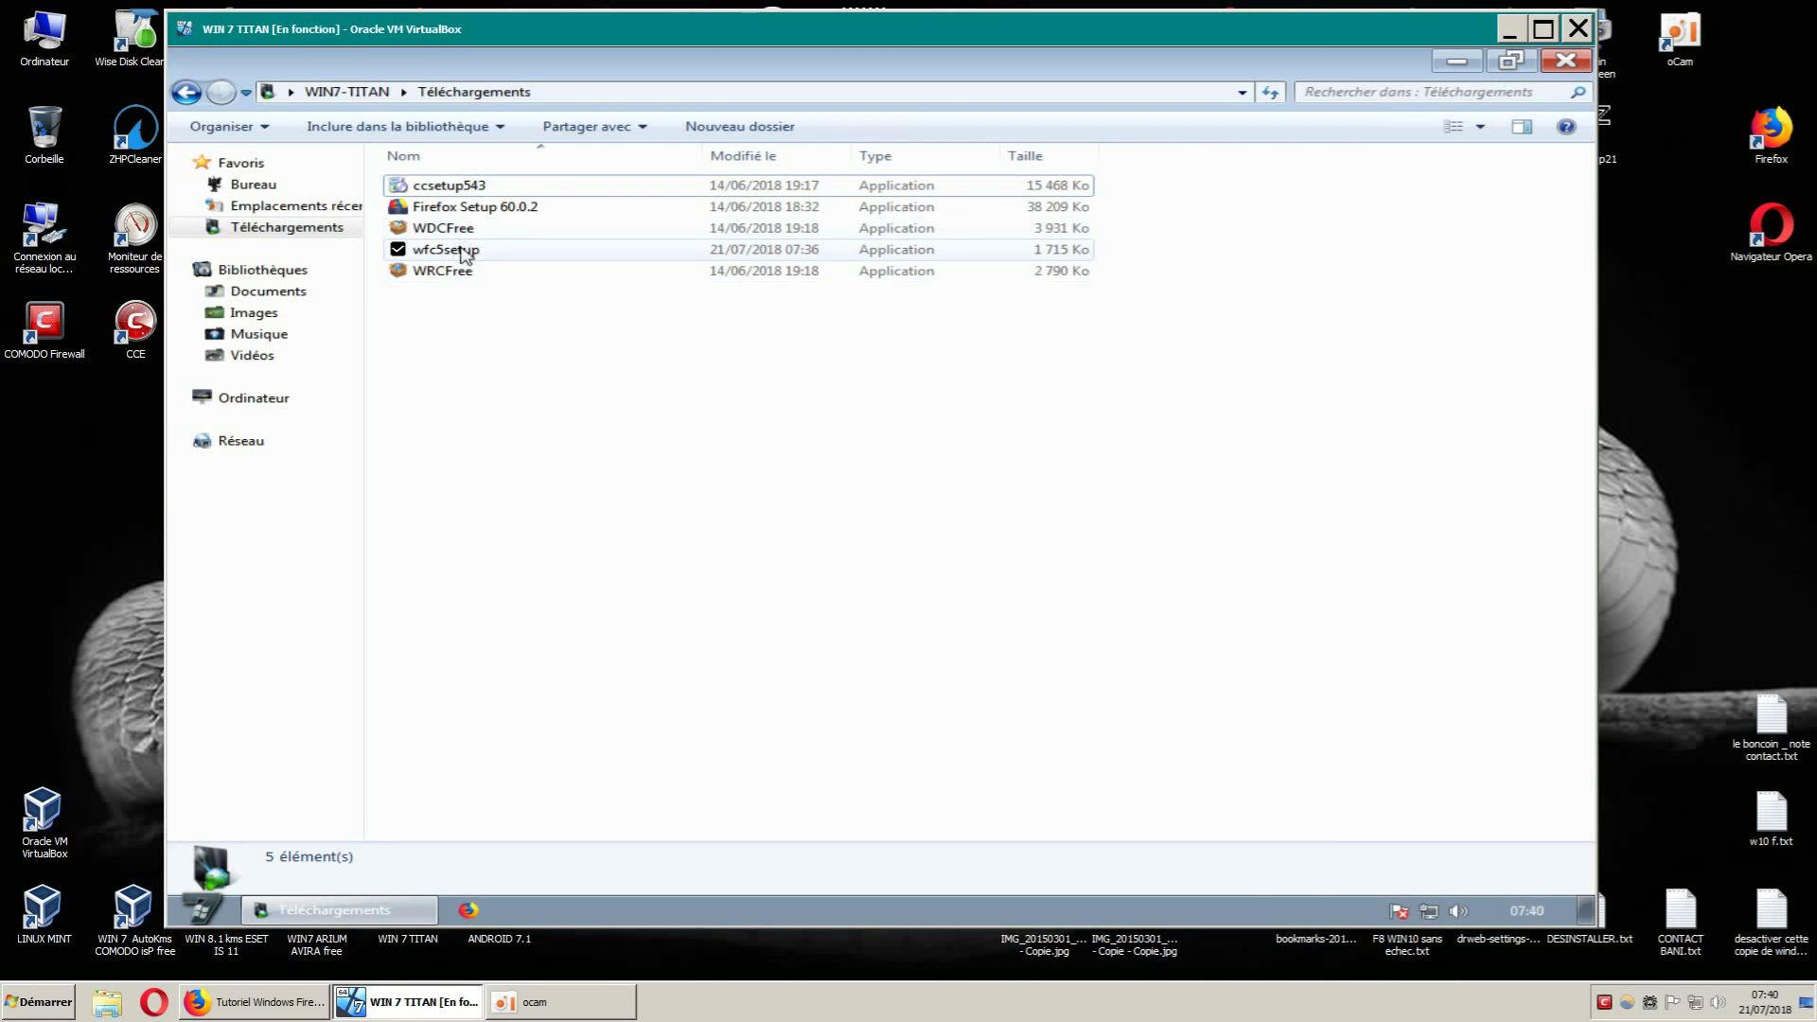
Launch the wfc5setup installer from the Téléchargements folder and allow it to run despite the unverified publisher.
double_click(458, 252)
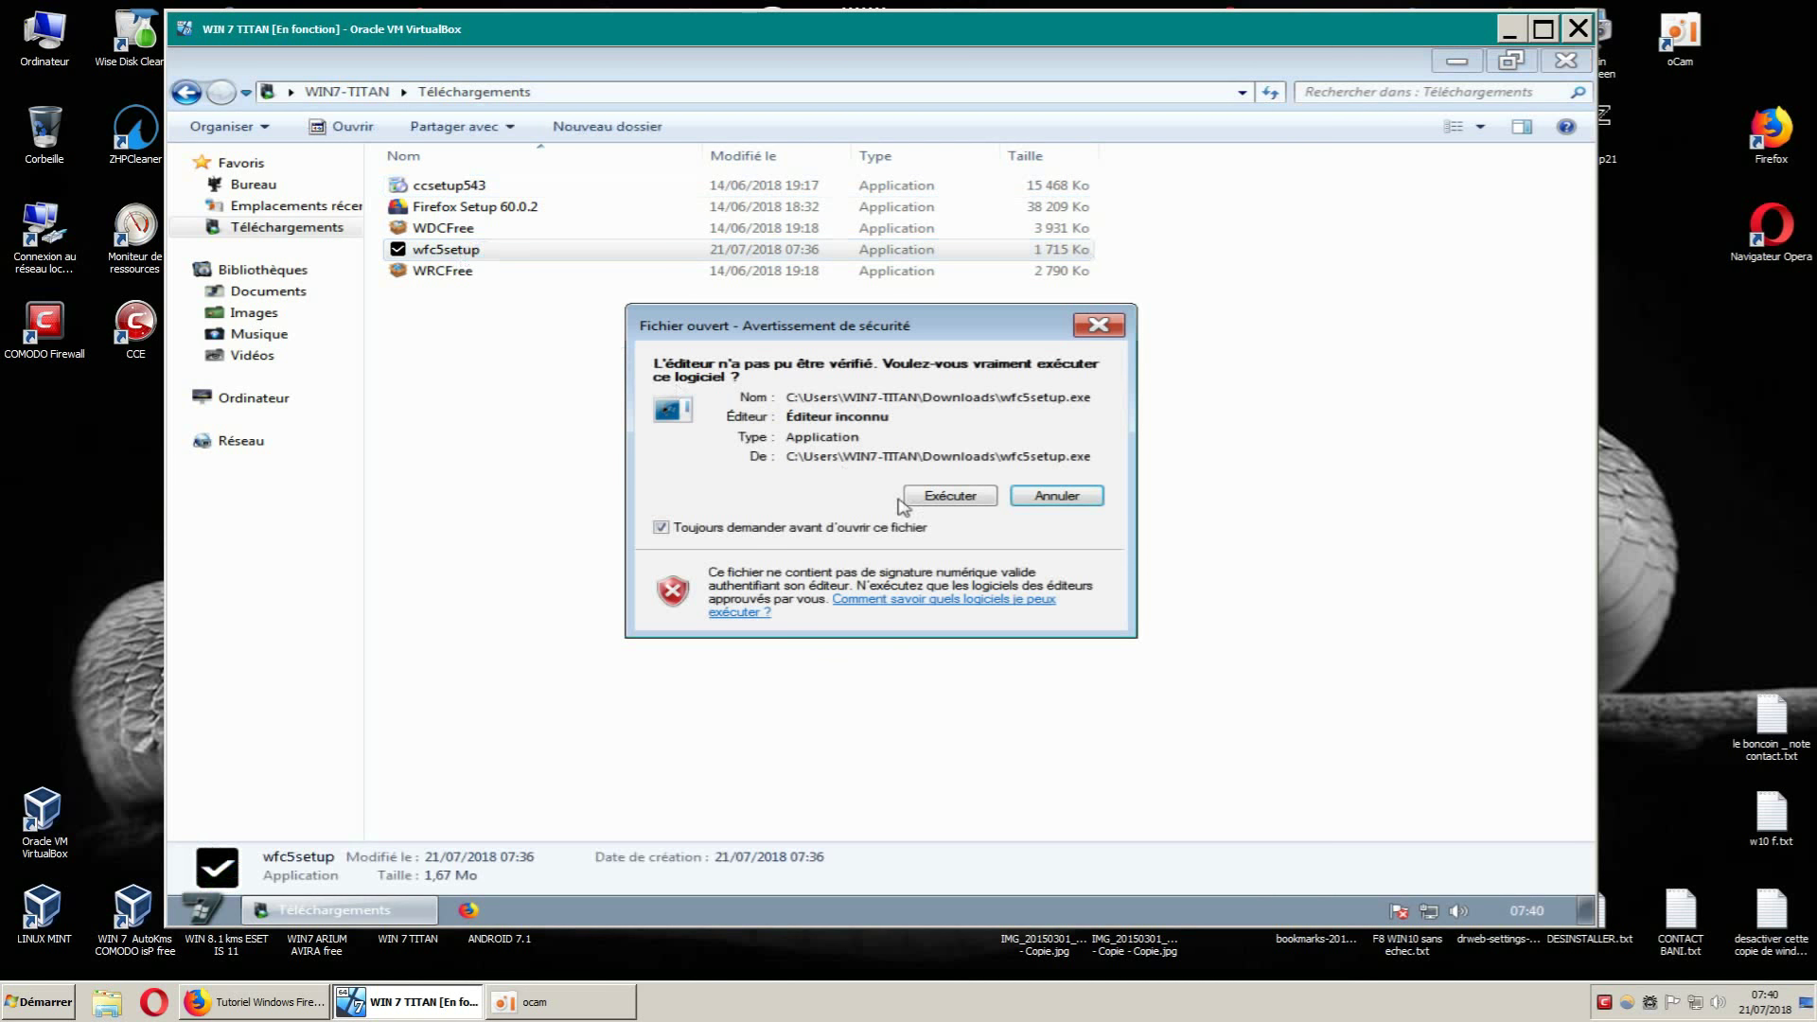
left_click(935, 497)
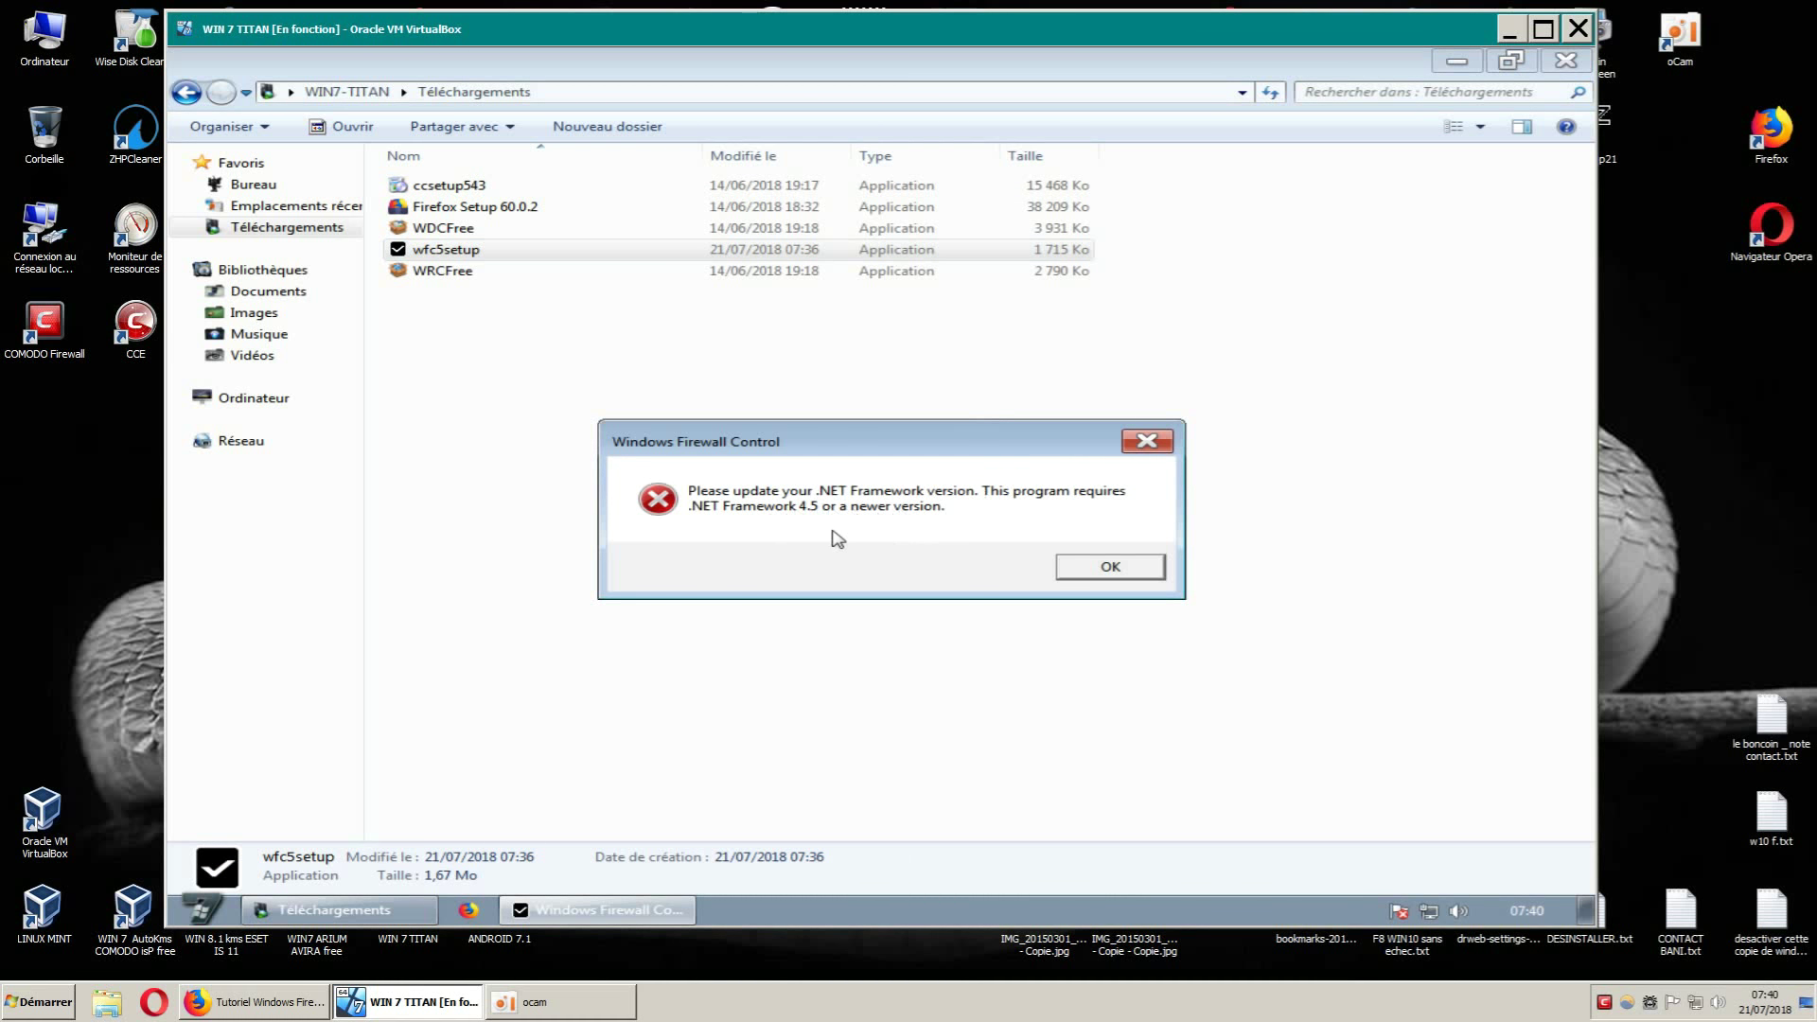
left_click(1067, 560)
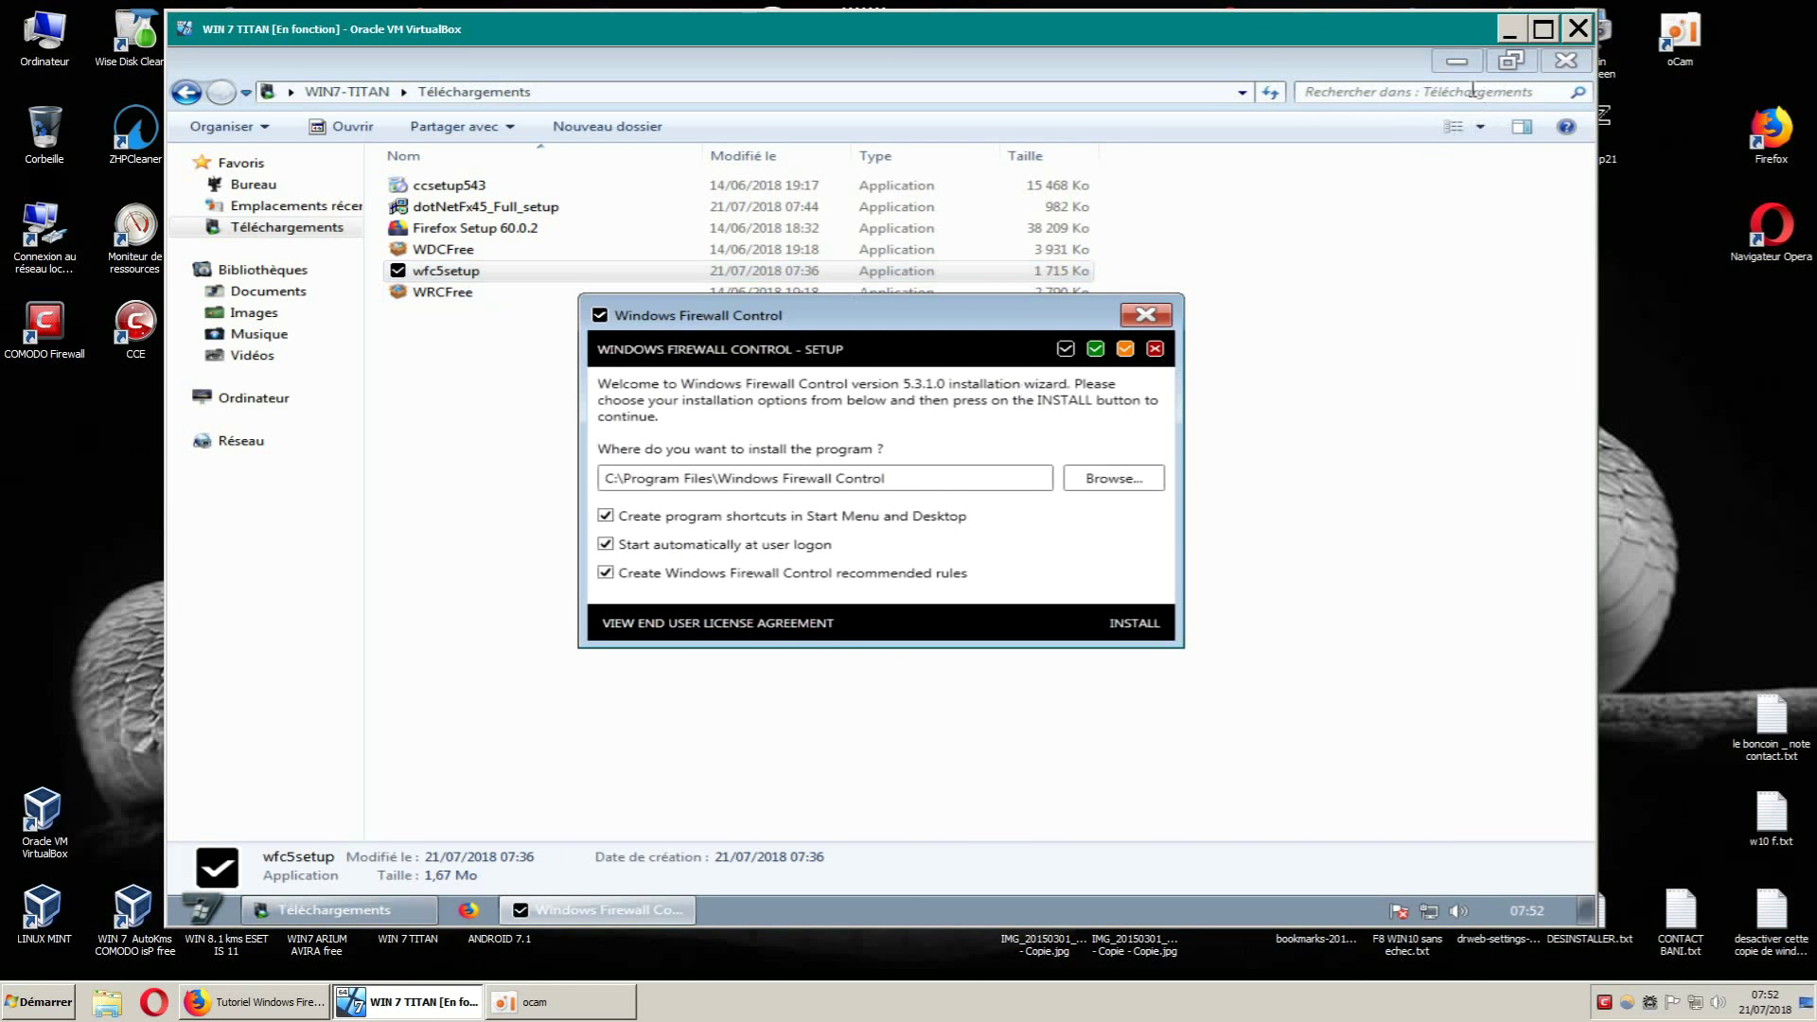
Install Windows Firewall Control in its default folder with shortcuts, automatic start and recommended rules kept enabled, and run it.
left_click(1459, 61)
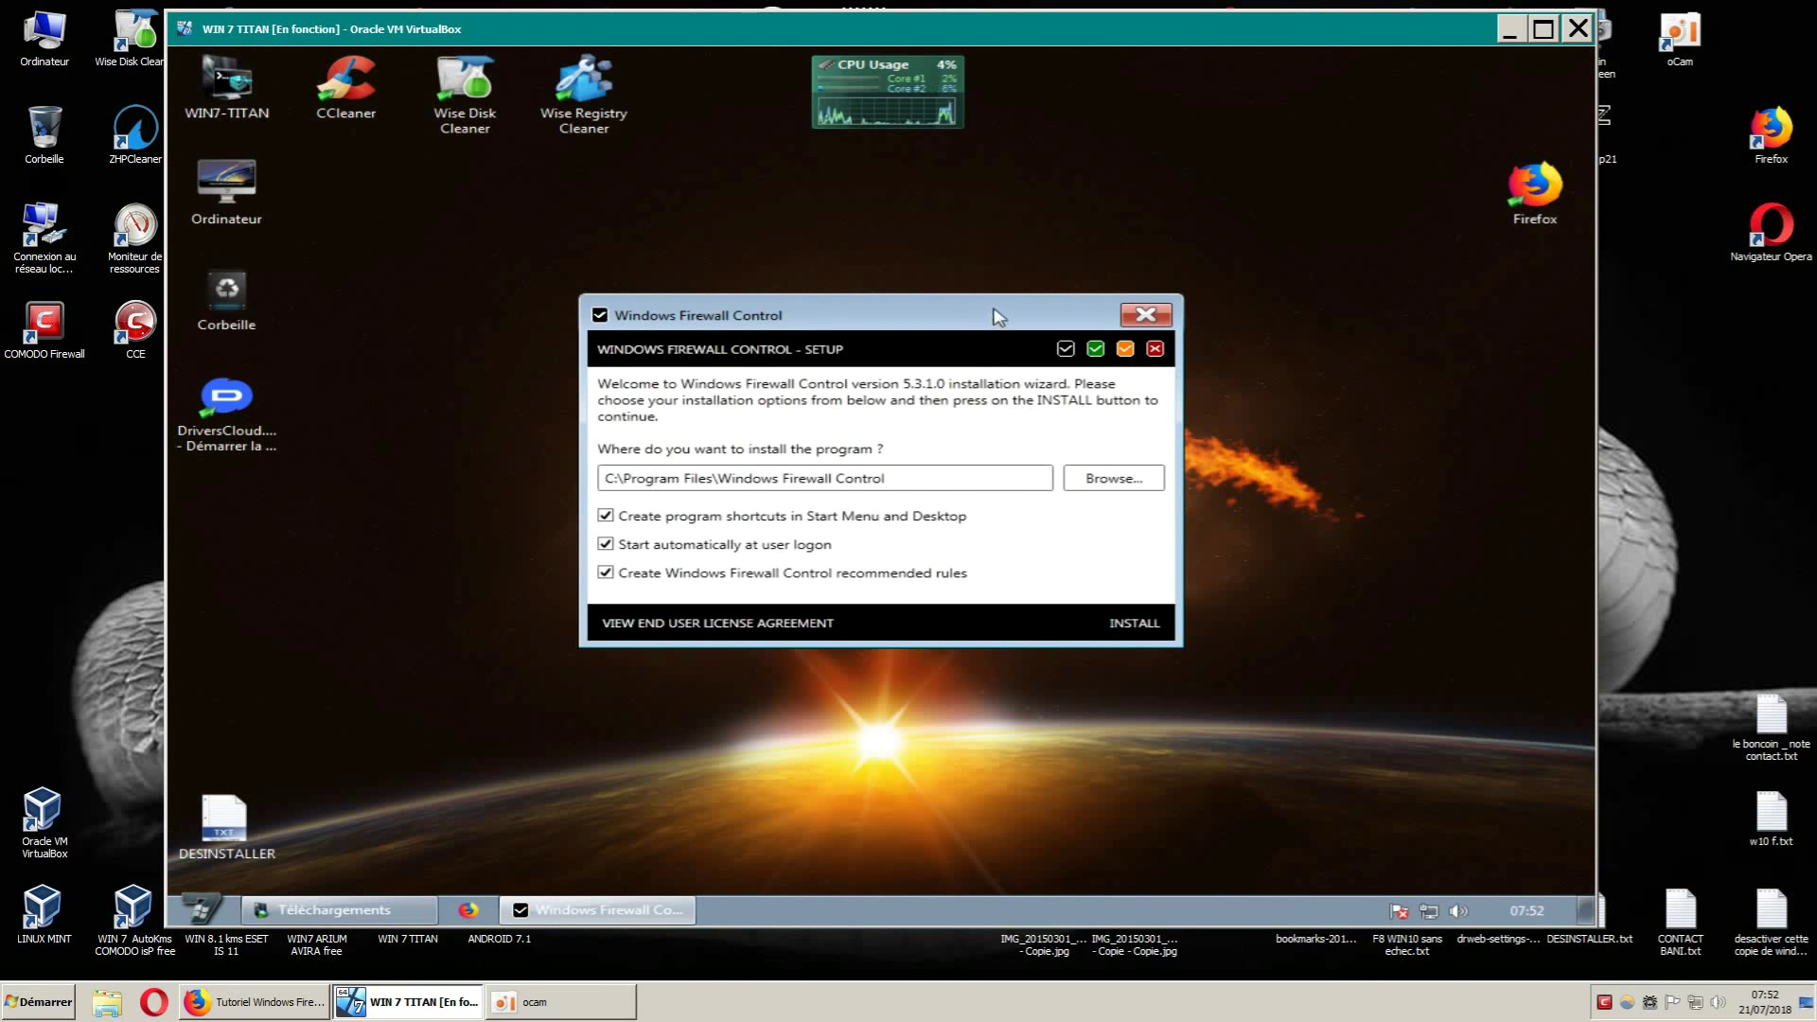
left_click_drag(689, 351, 665, 333)
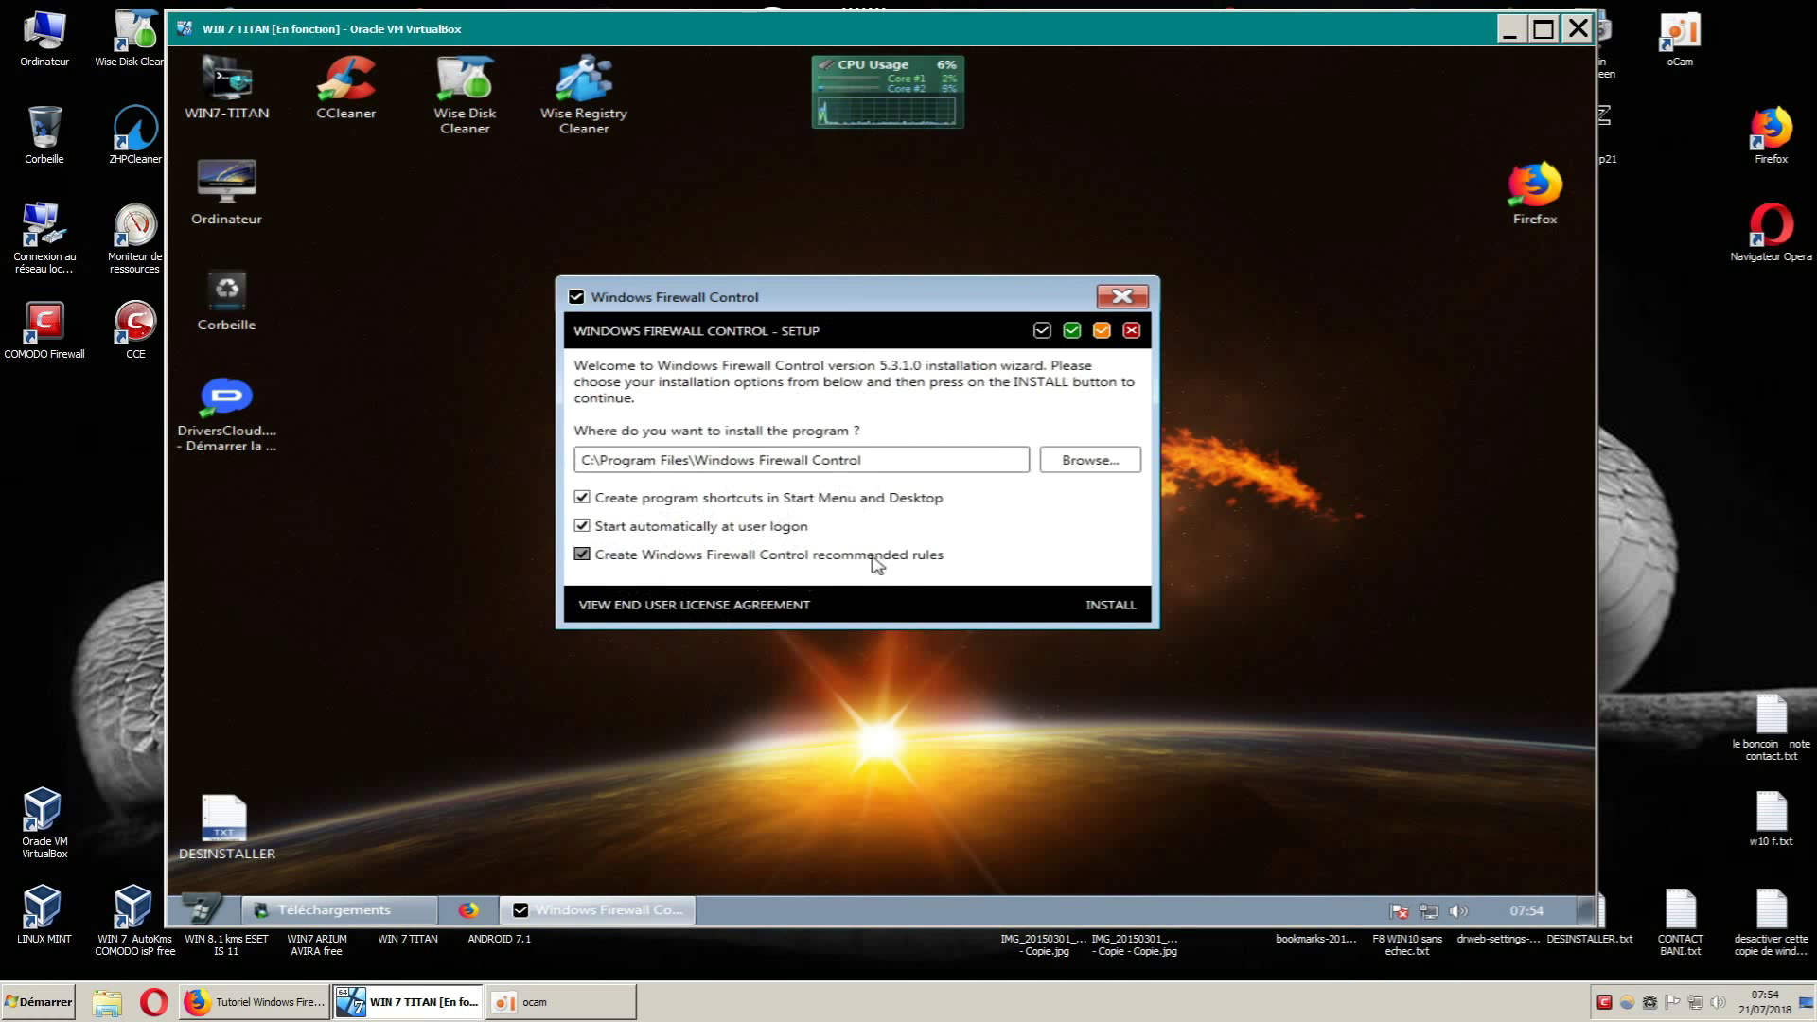
left_click(1115, 611)
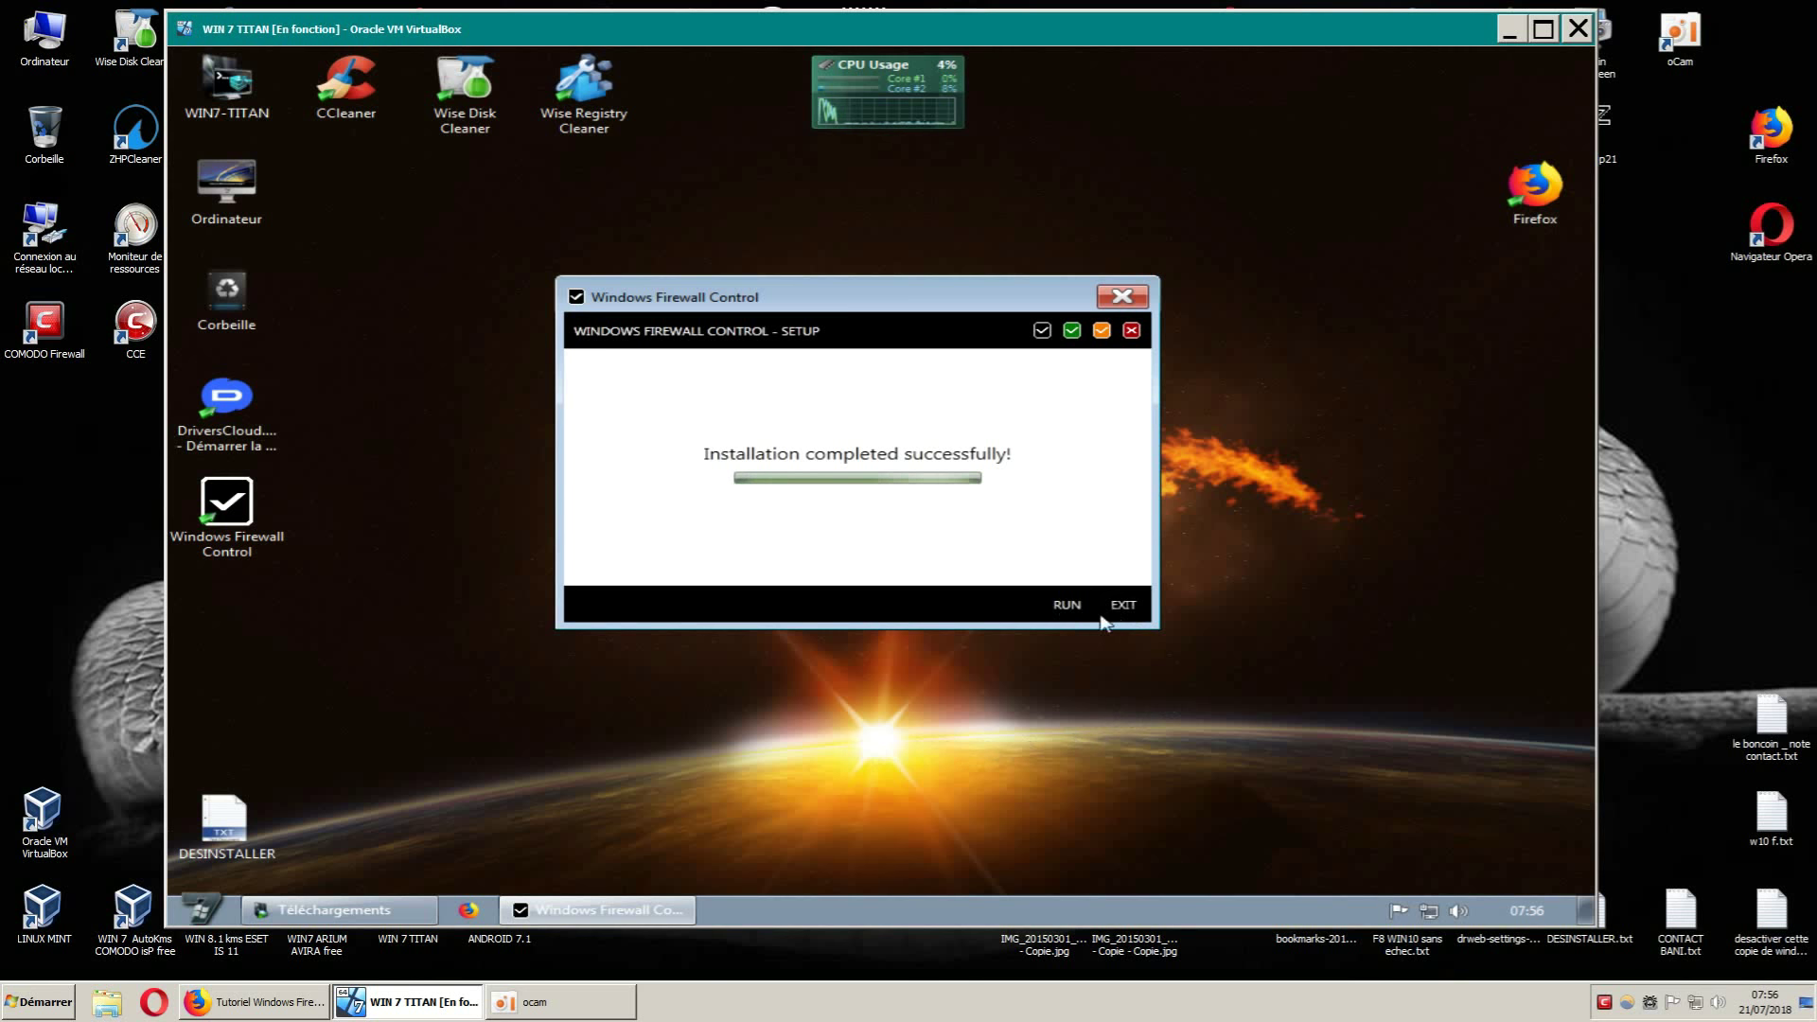
left_click(1067, 606)
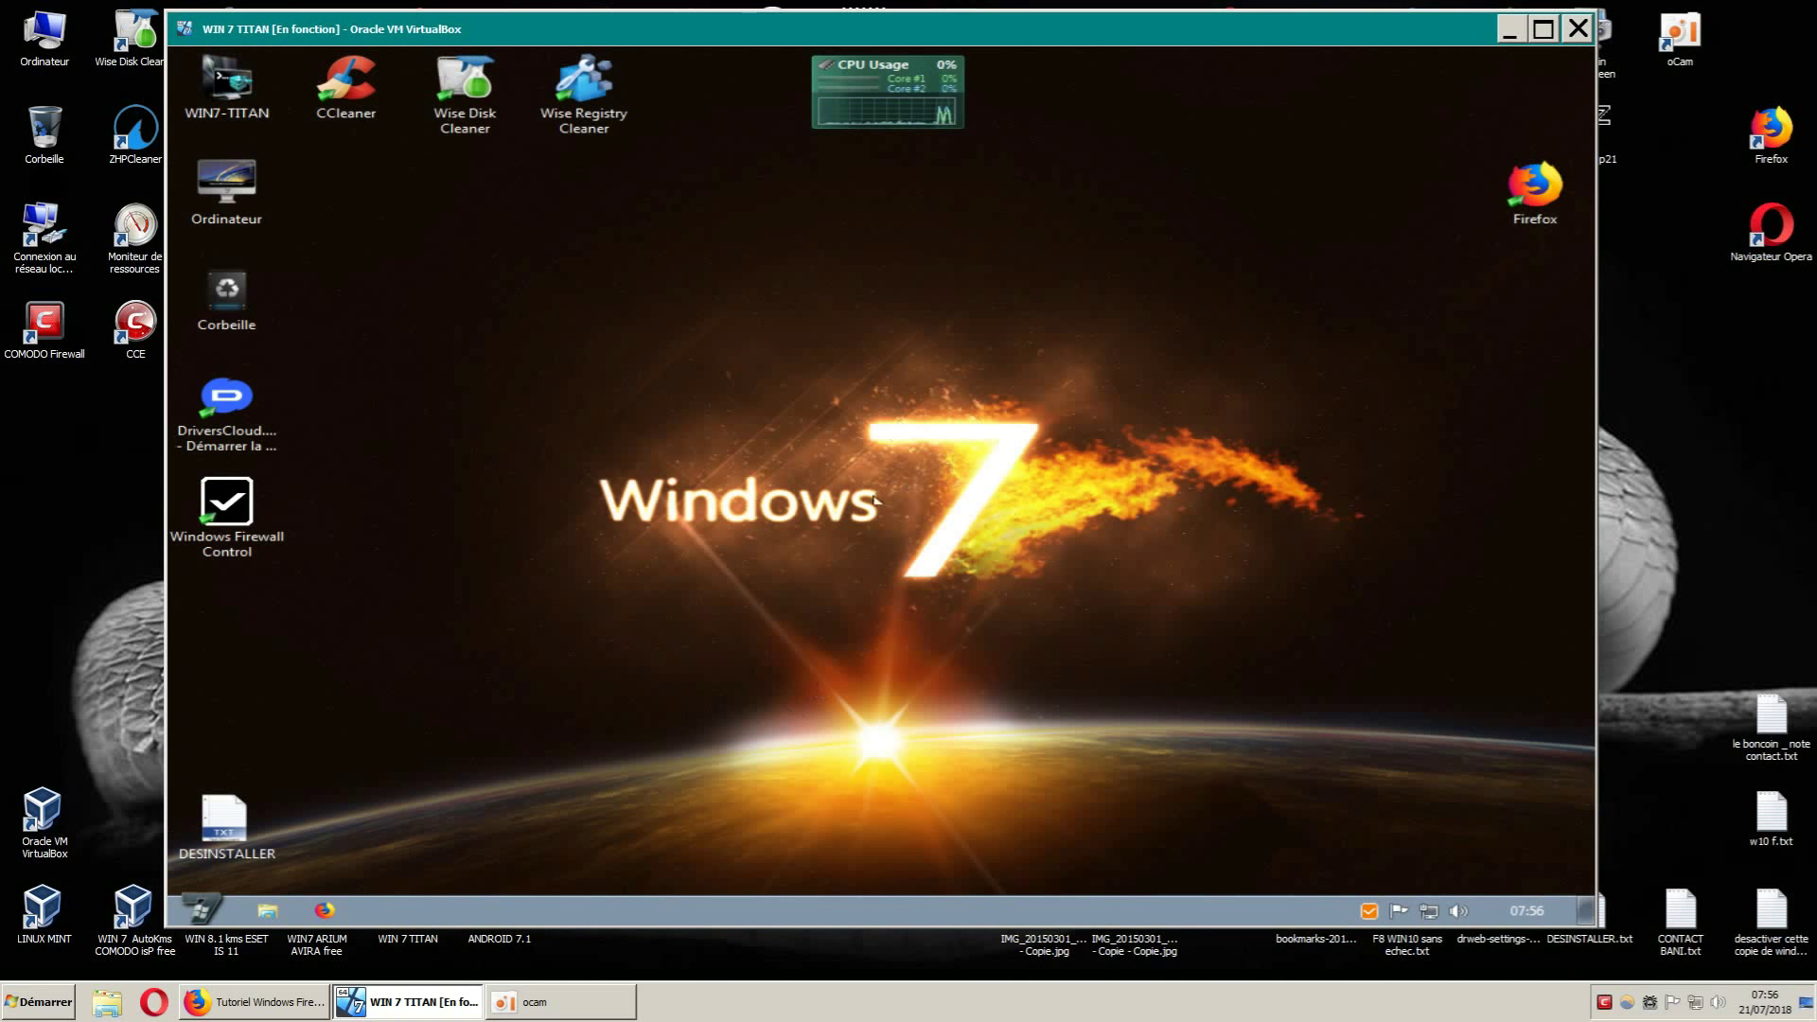
Examine the filtering profiles and panel commands offered by Windows Firewall Control in the notification area.
right_click(1372, 912)
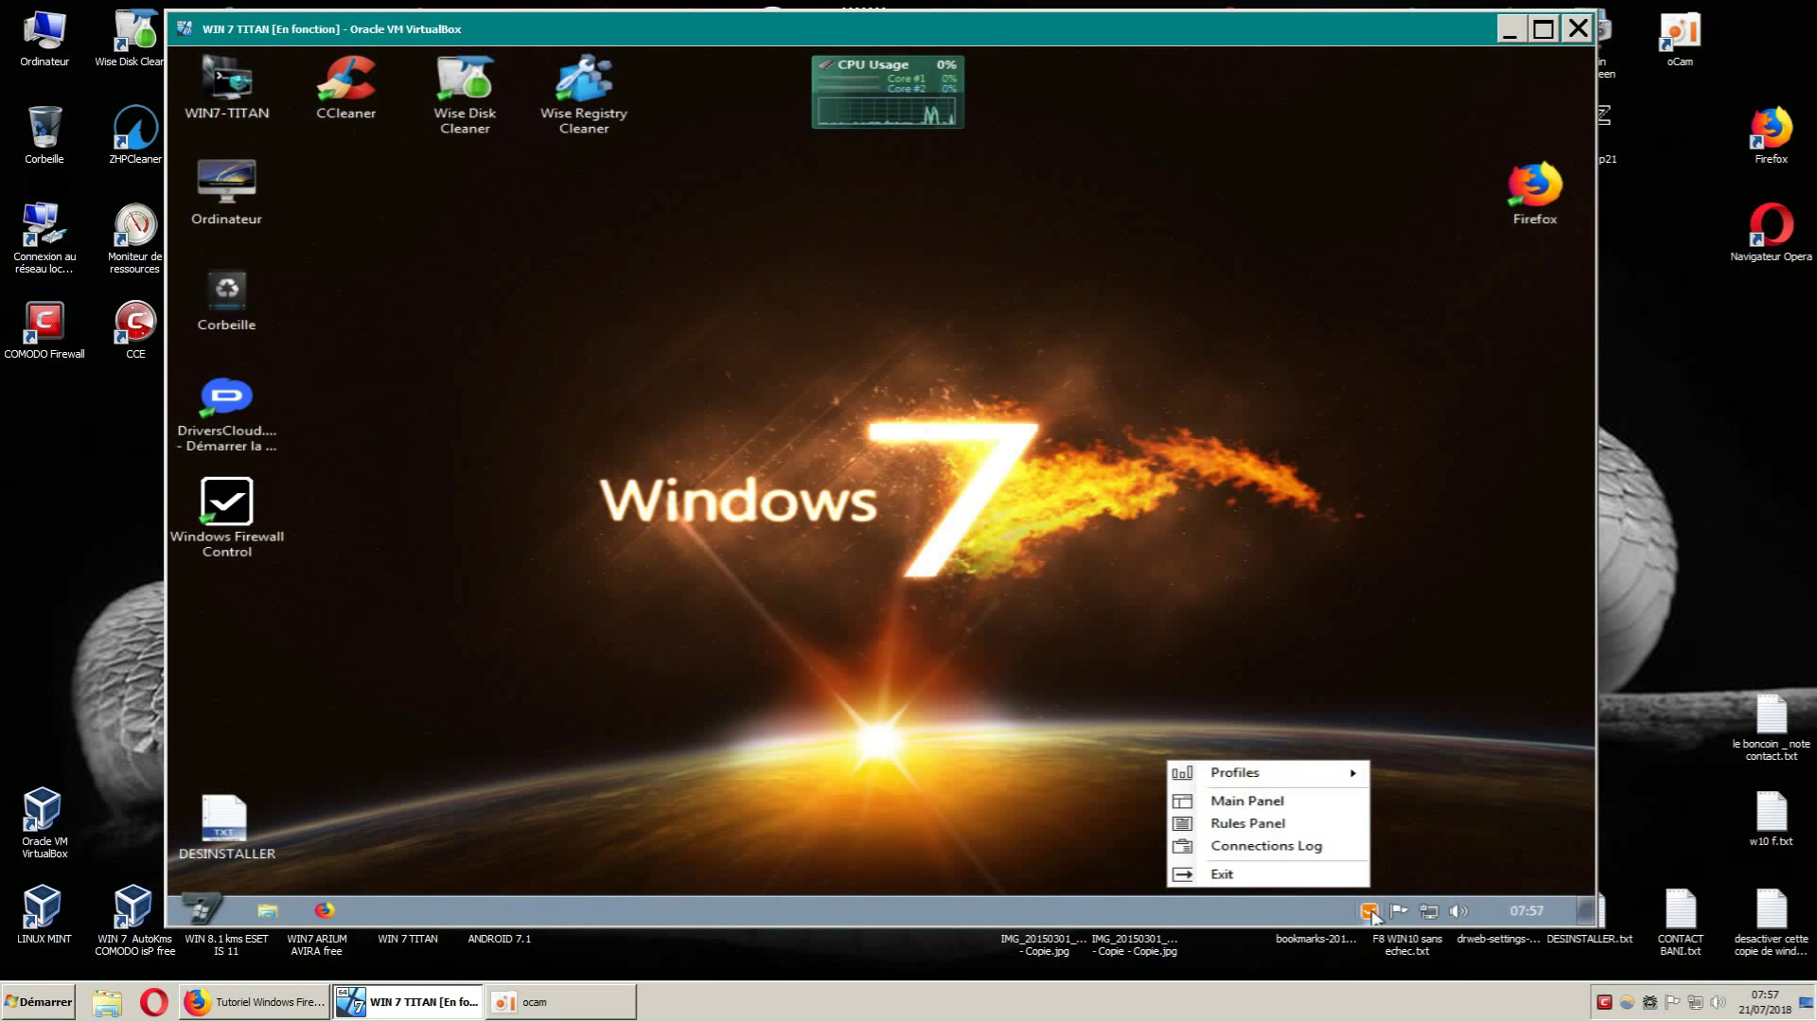
mouse_move(1294, 776)
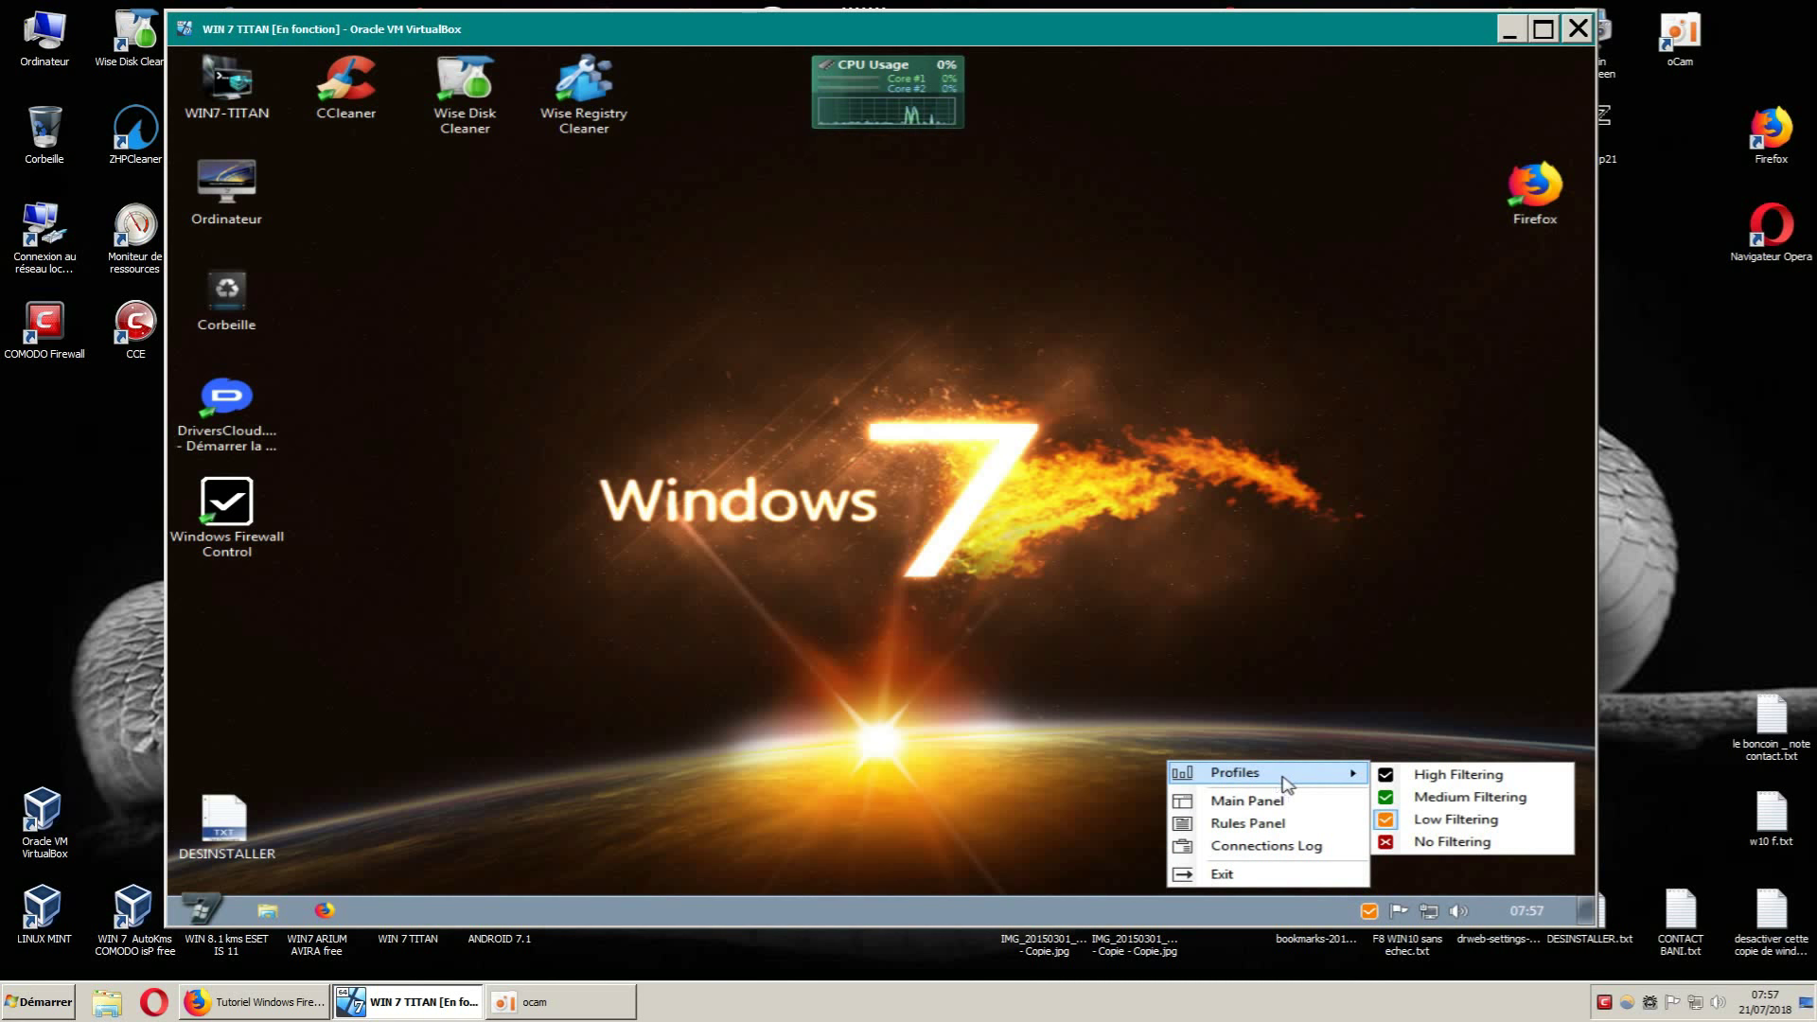
left_click(1370, 912)
right_click(1370, 911)
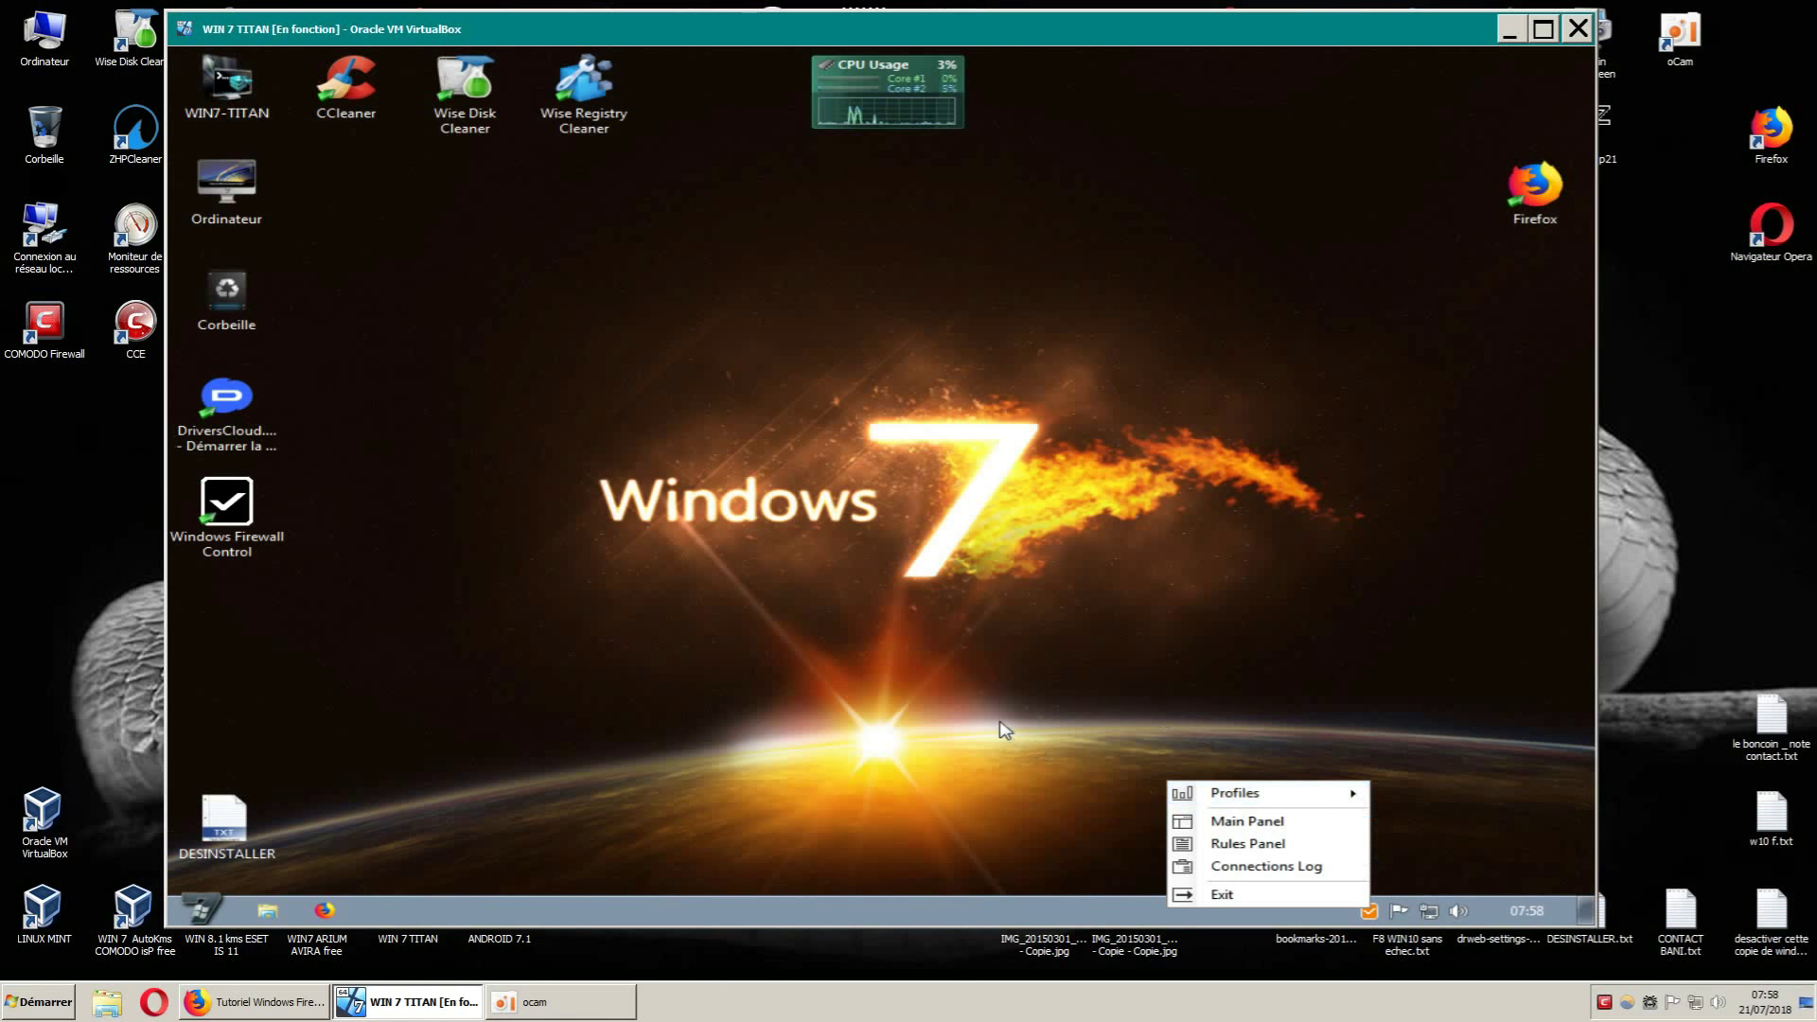
left_click(1342, 714)
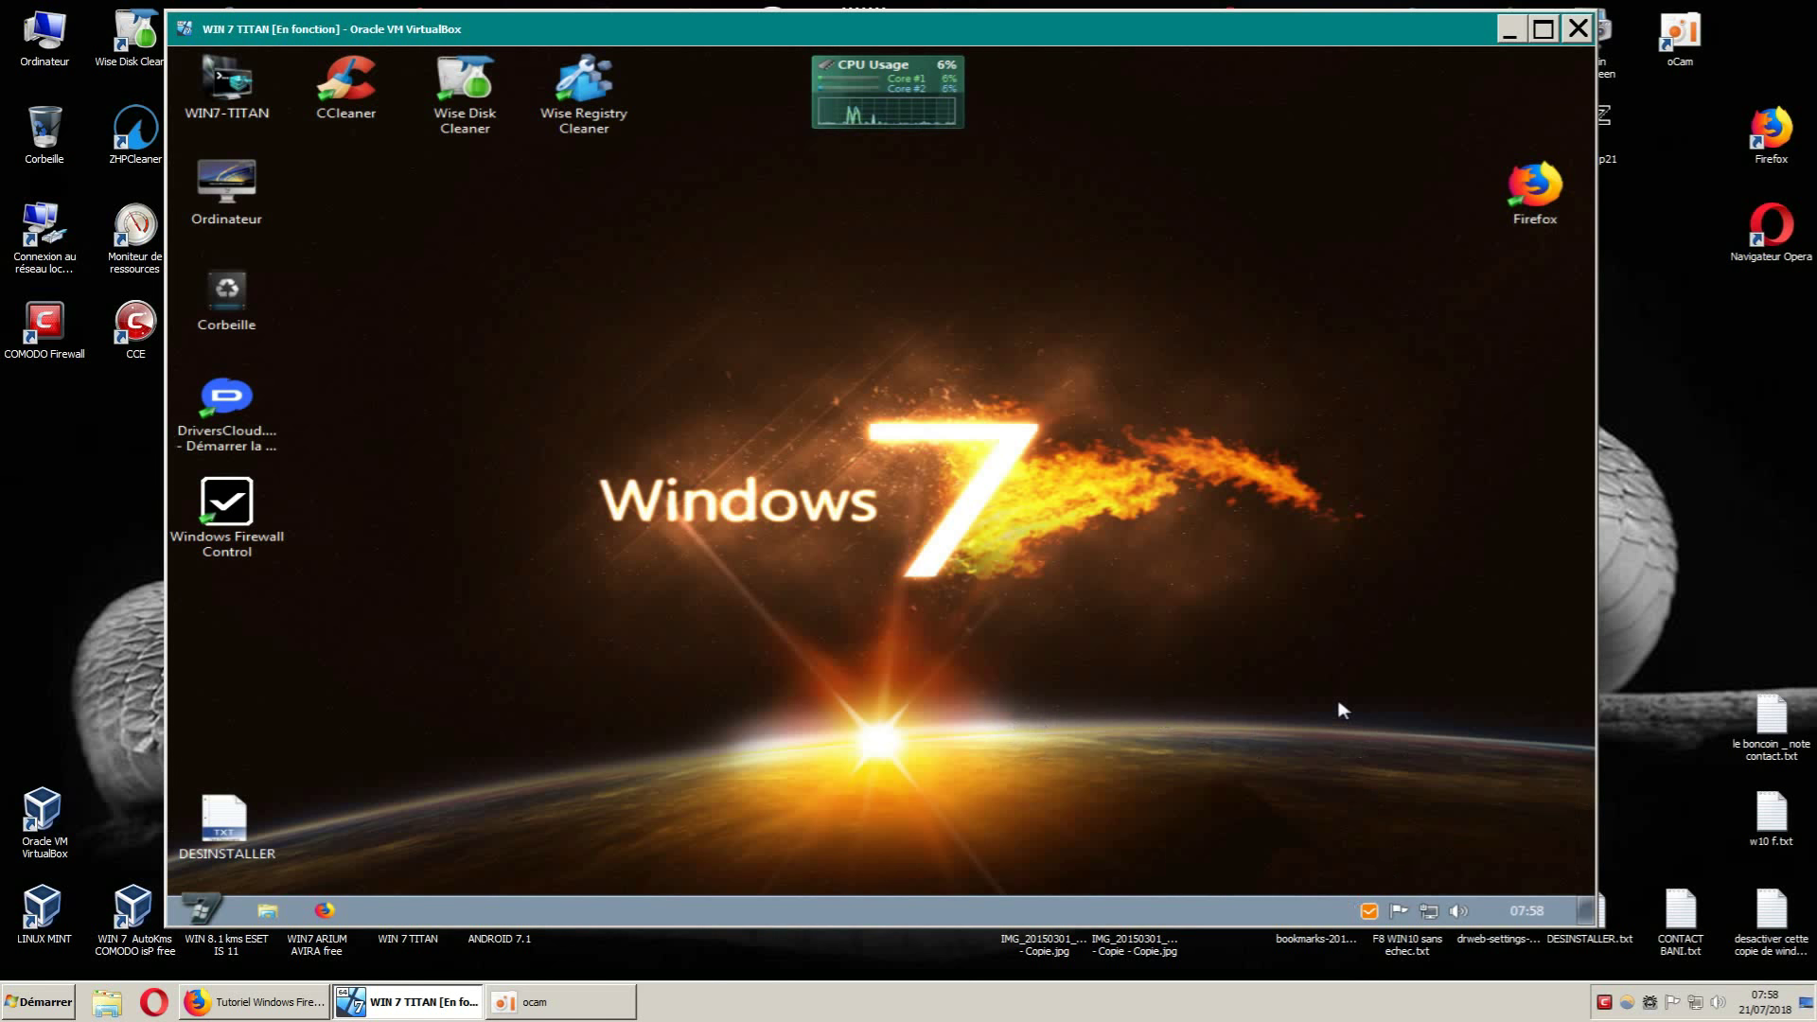
right_click(1369, 911)
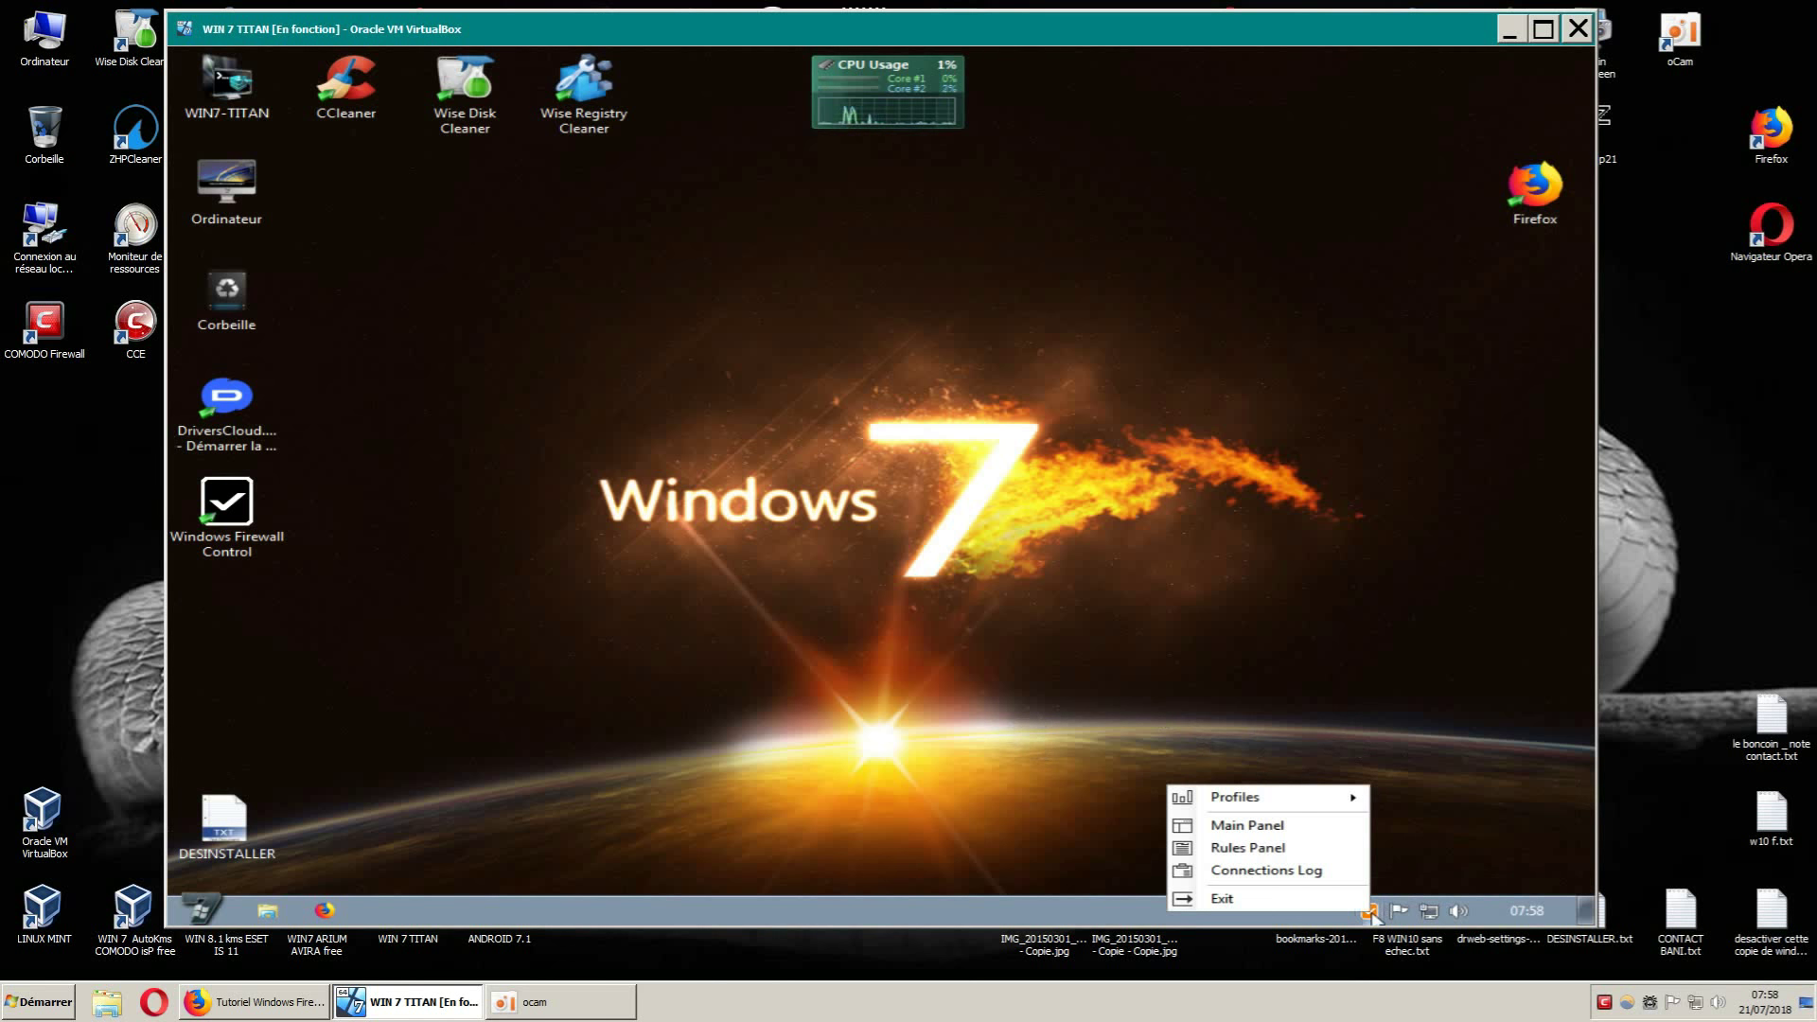
left_click(1420, 821)
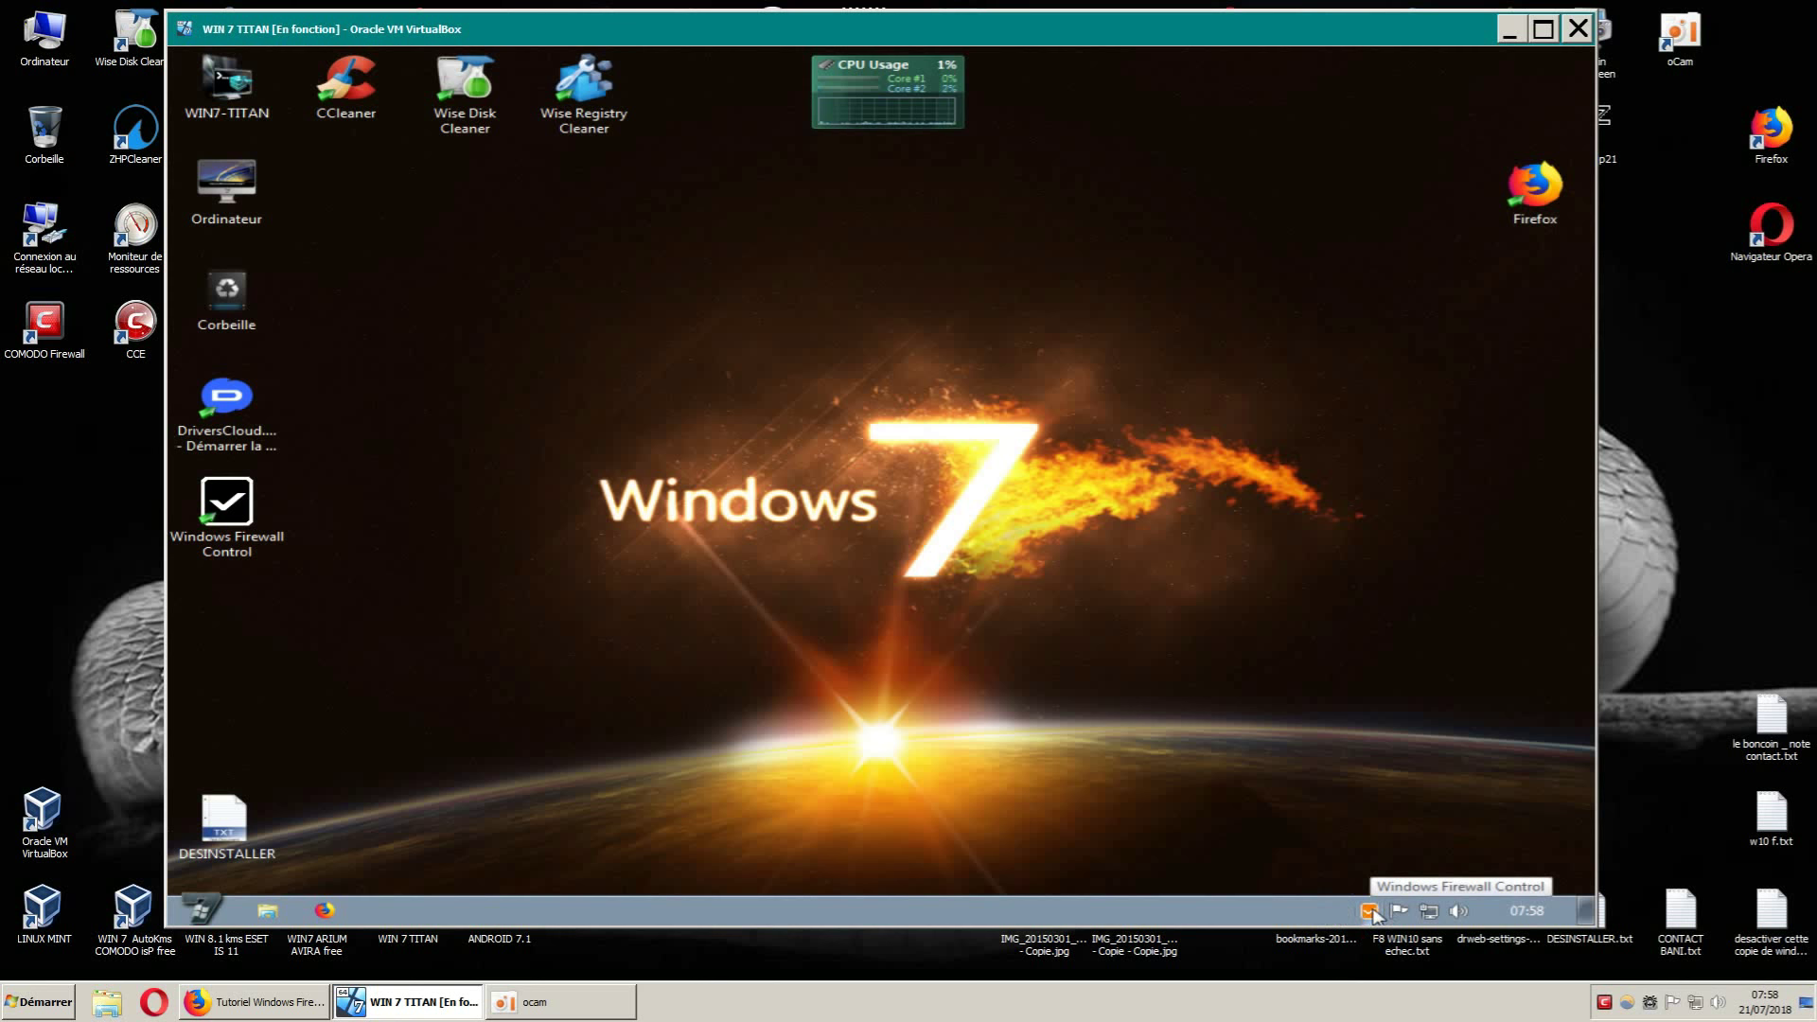
Open the Rules Panel of Windows Firewall Control and move its window toward the middle of the desktop.
right_click(1369, 912)
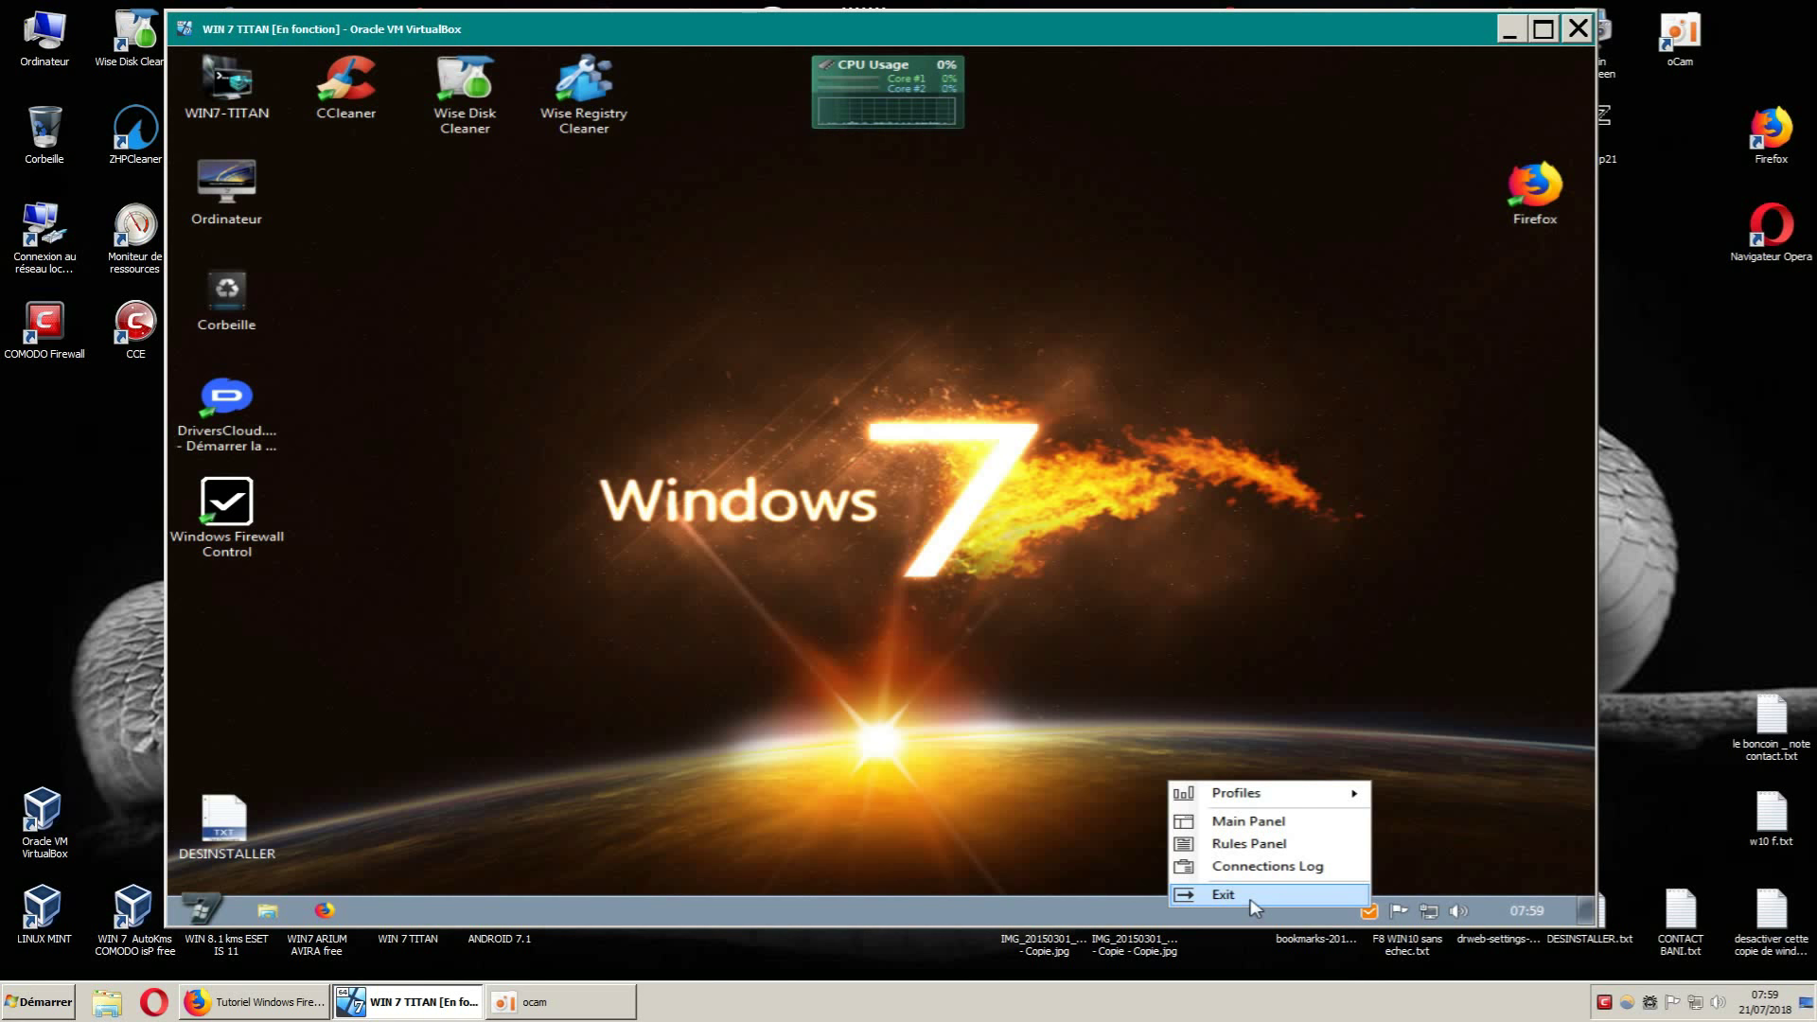
mouse_move(1280, 802)
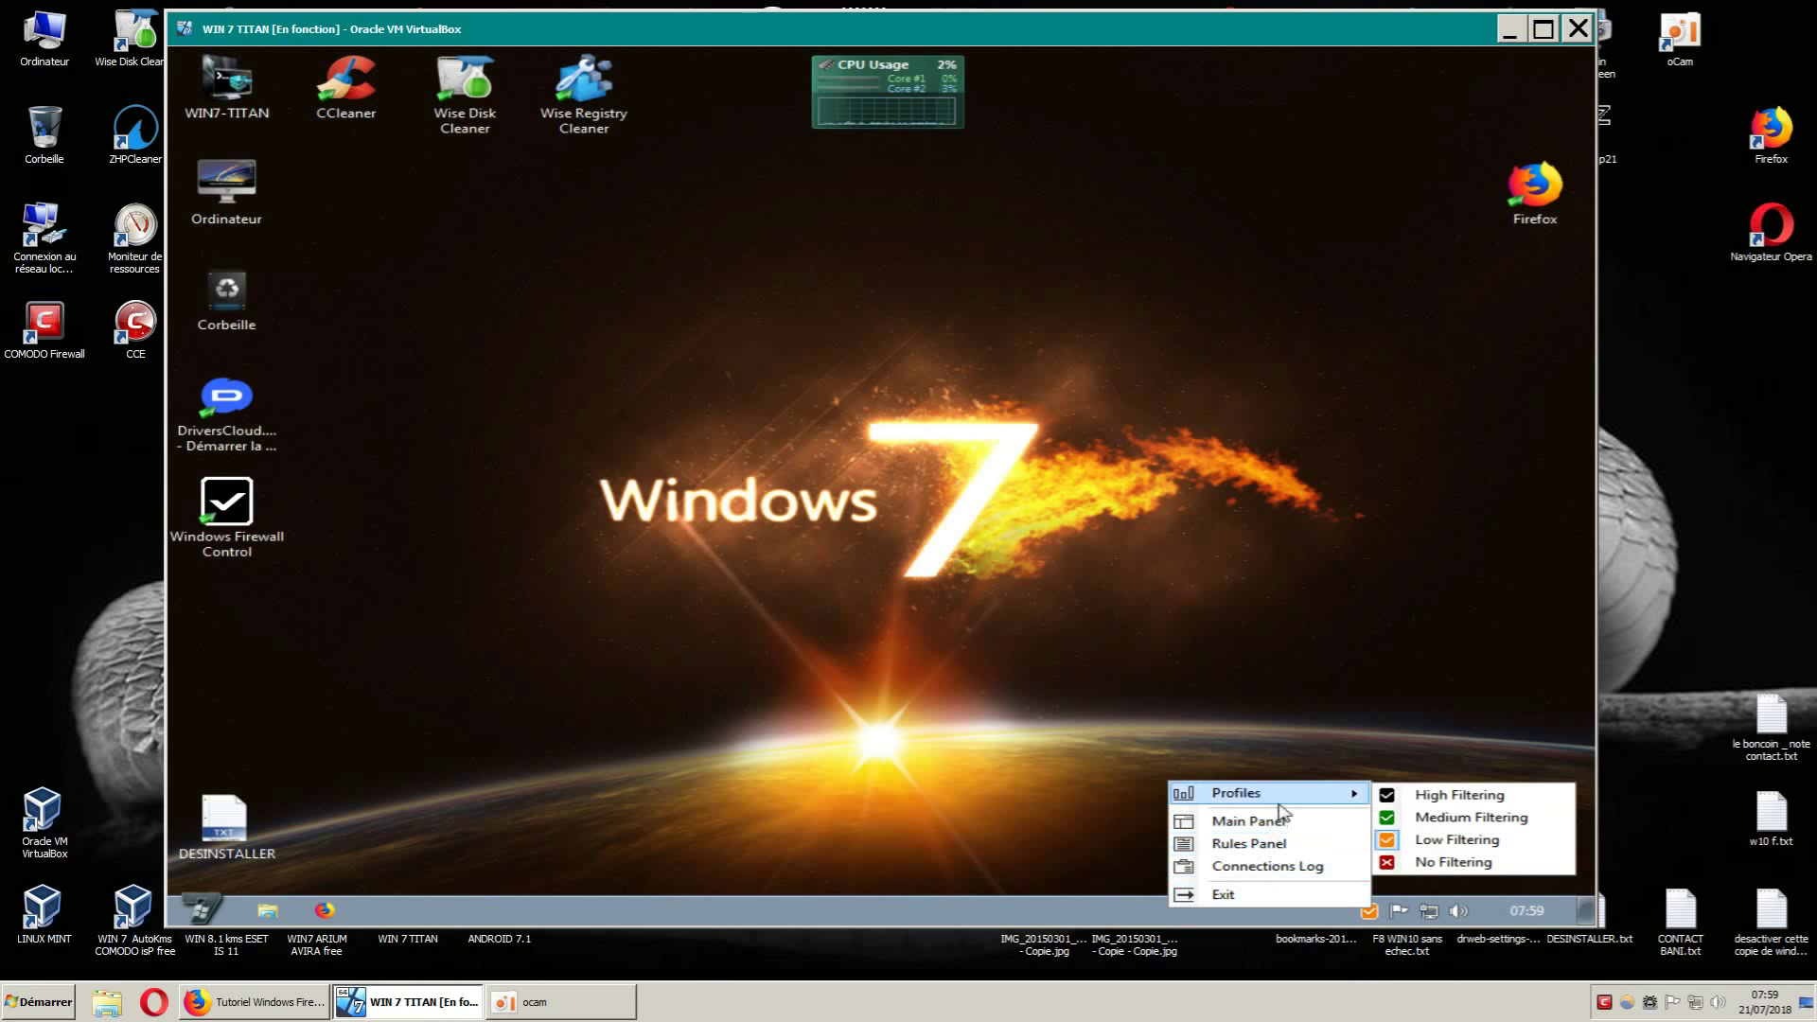
left_click(1266, 845)
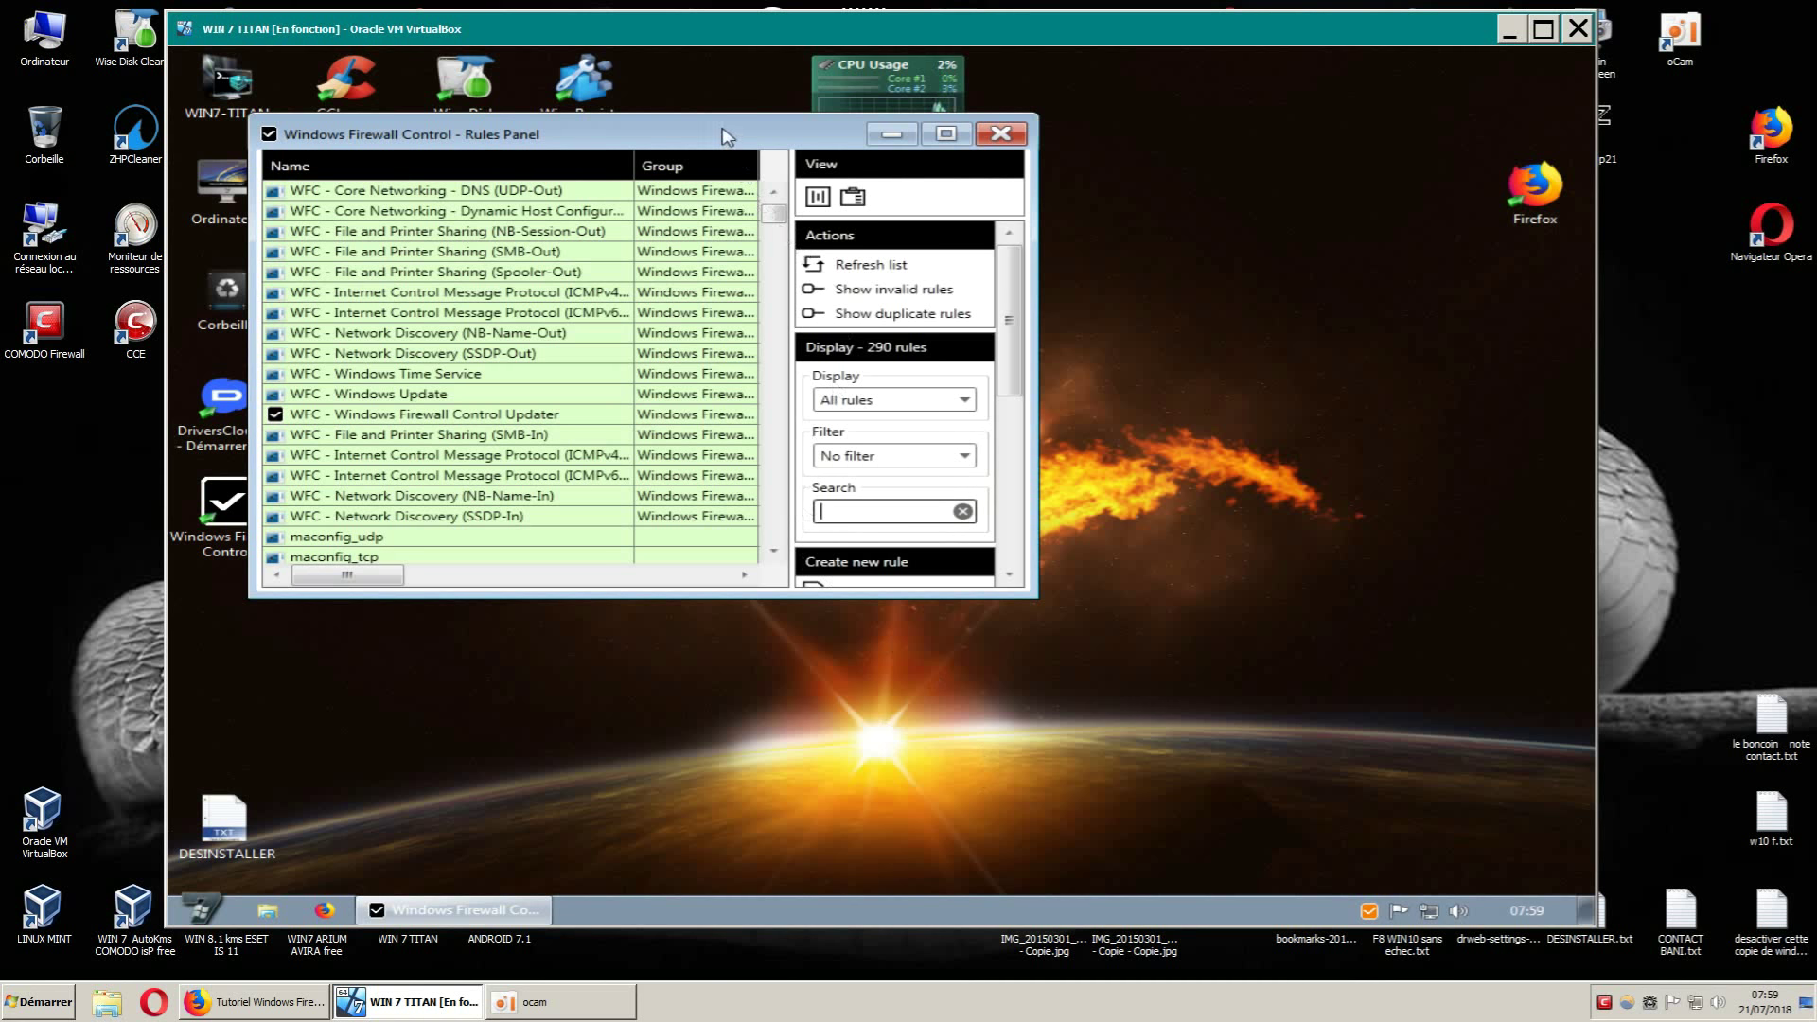
left_click_drag(734, 121, 906, 167)
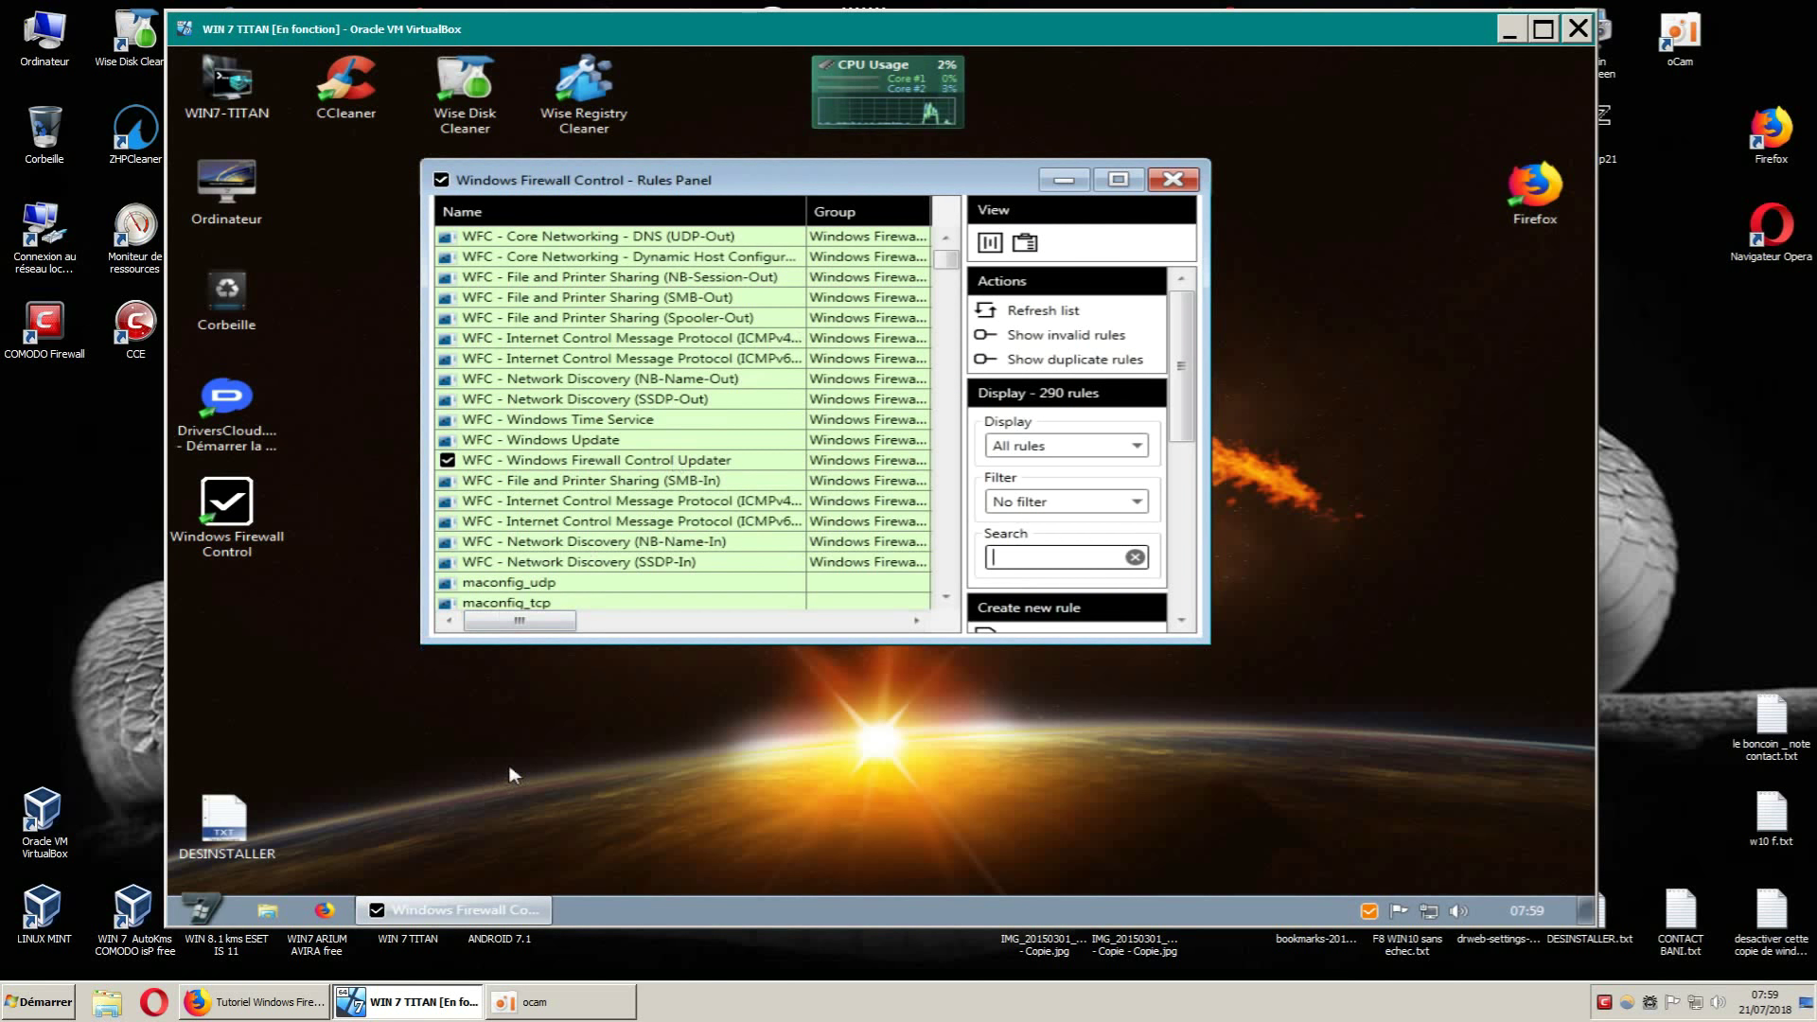
Enlarge and reposition the Rules Panel window without leaving it maximized, and enlarge the virtual machine window around it.
left_click(1119, 181)
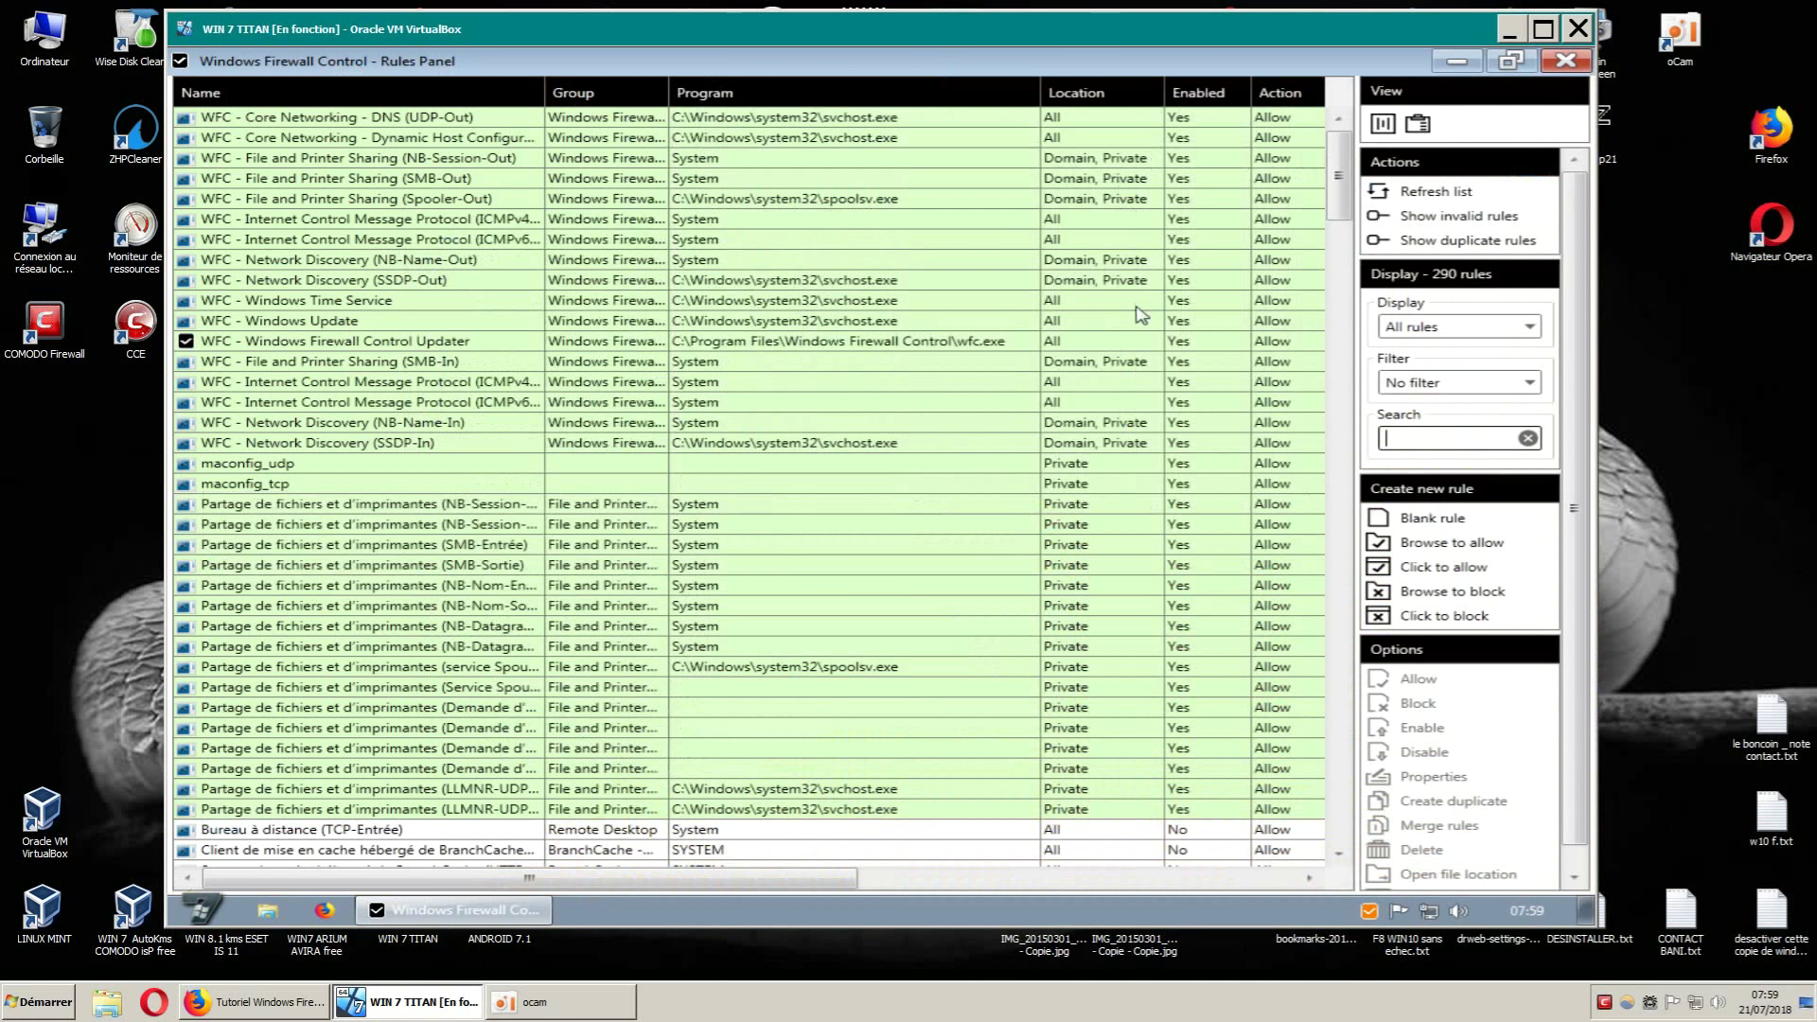
left_click(1510, 61)
left_click_drag(869, 185, 736, 144)
left_click_drag(1091, 623, 1558, 876)
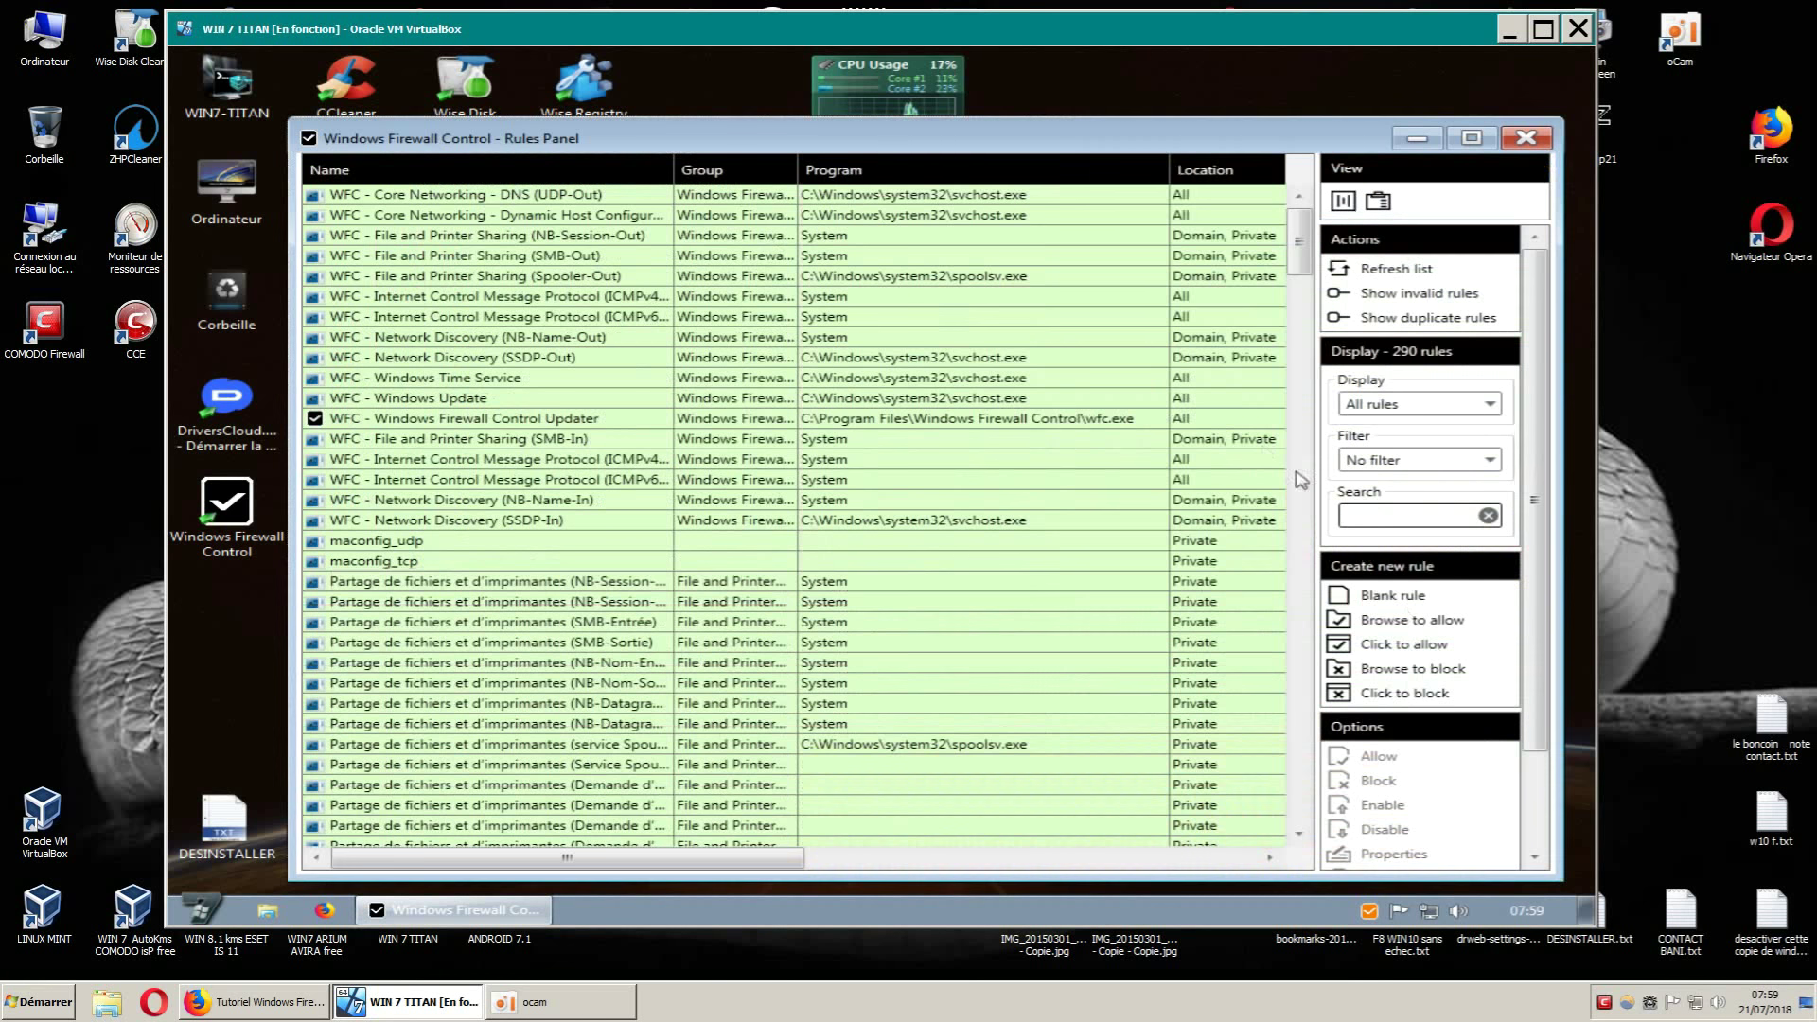
left_click_drag(1049, 145, 969, 86)
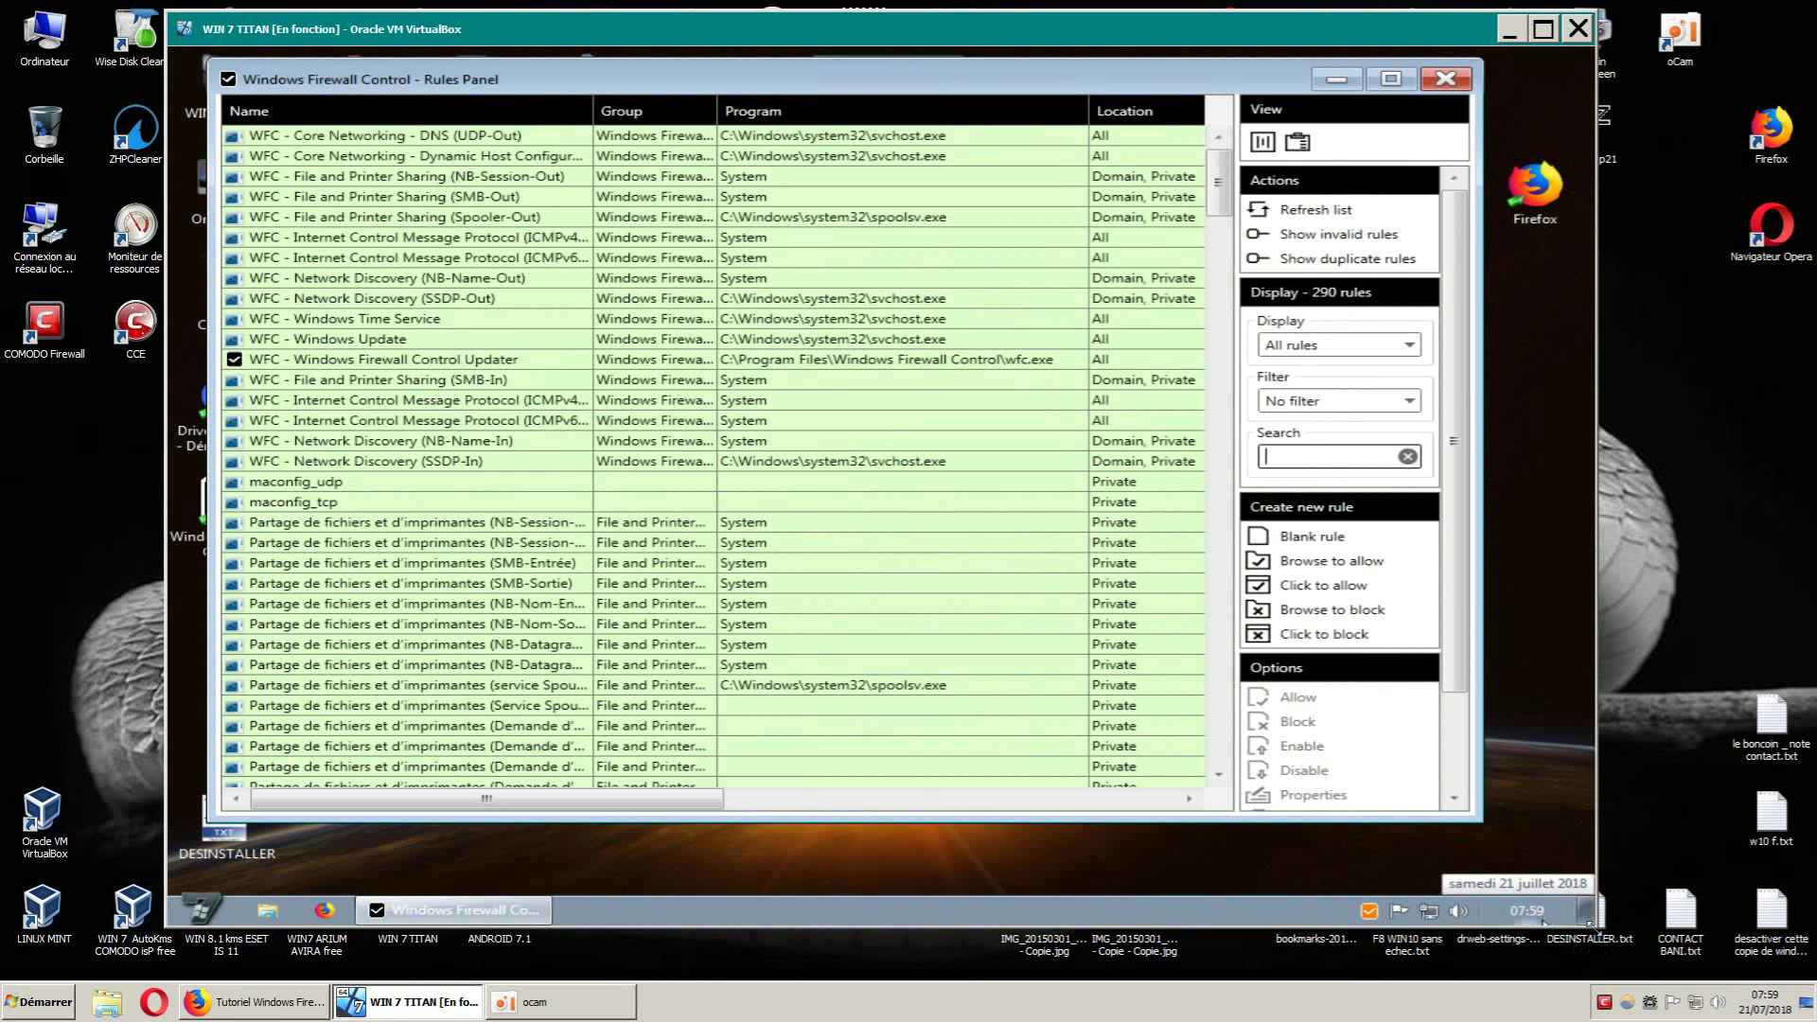
left_click_drag(1591, 939, 1650, 970)
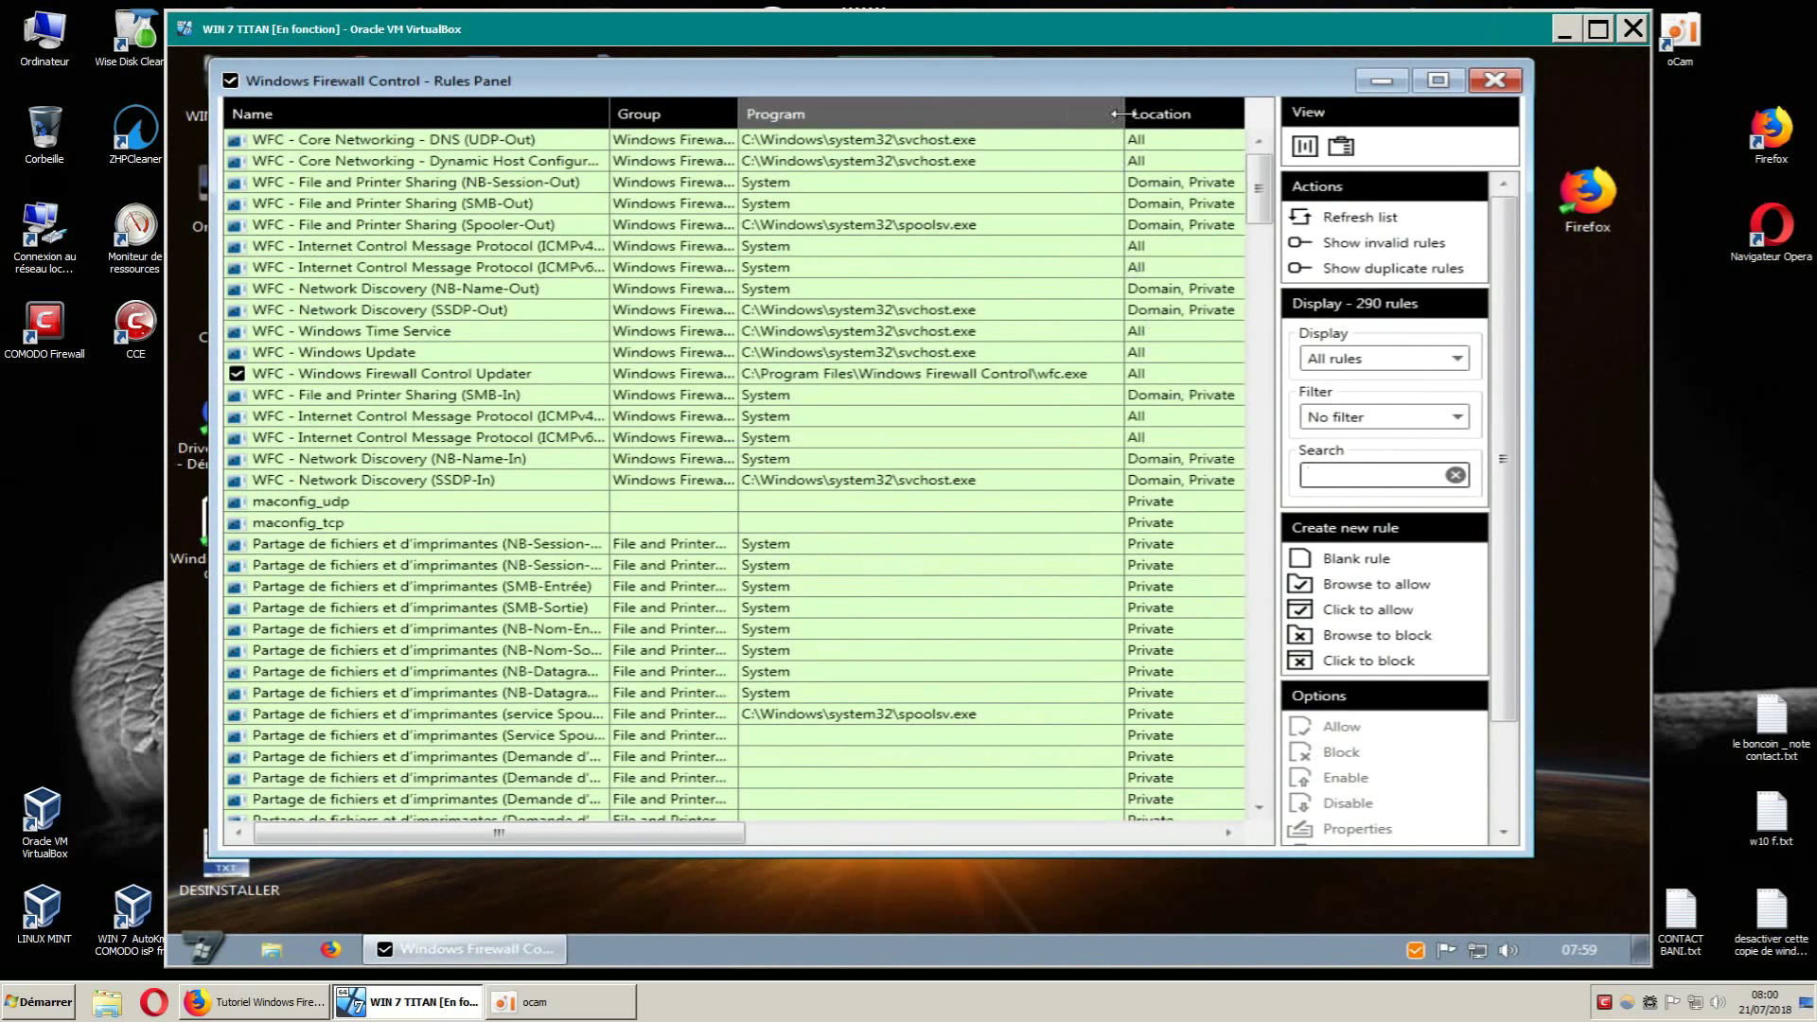
left_click_drag(1131, 87, 984, 123)
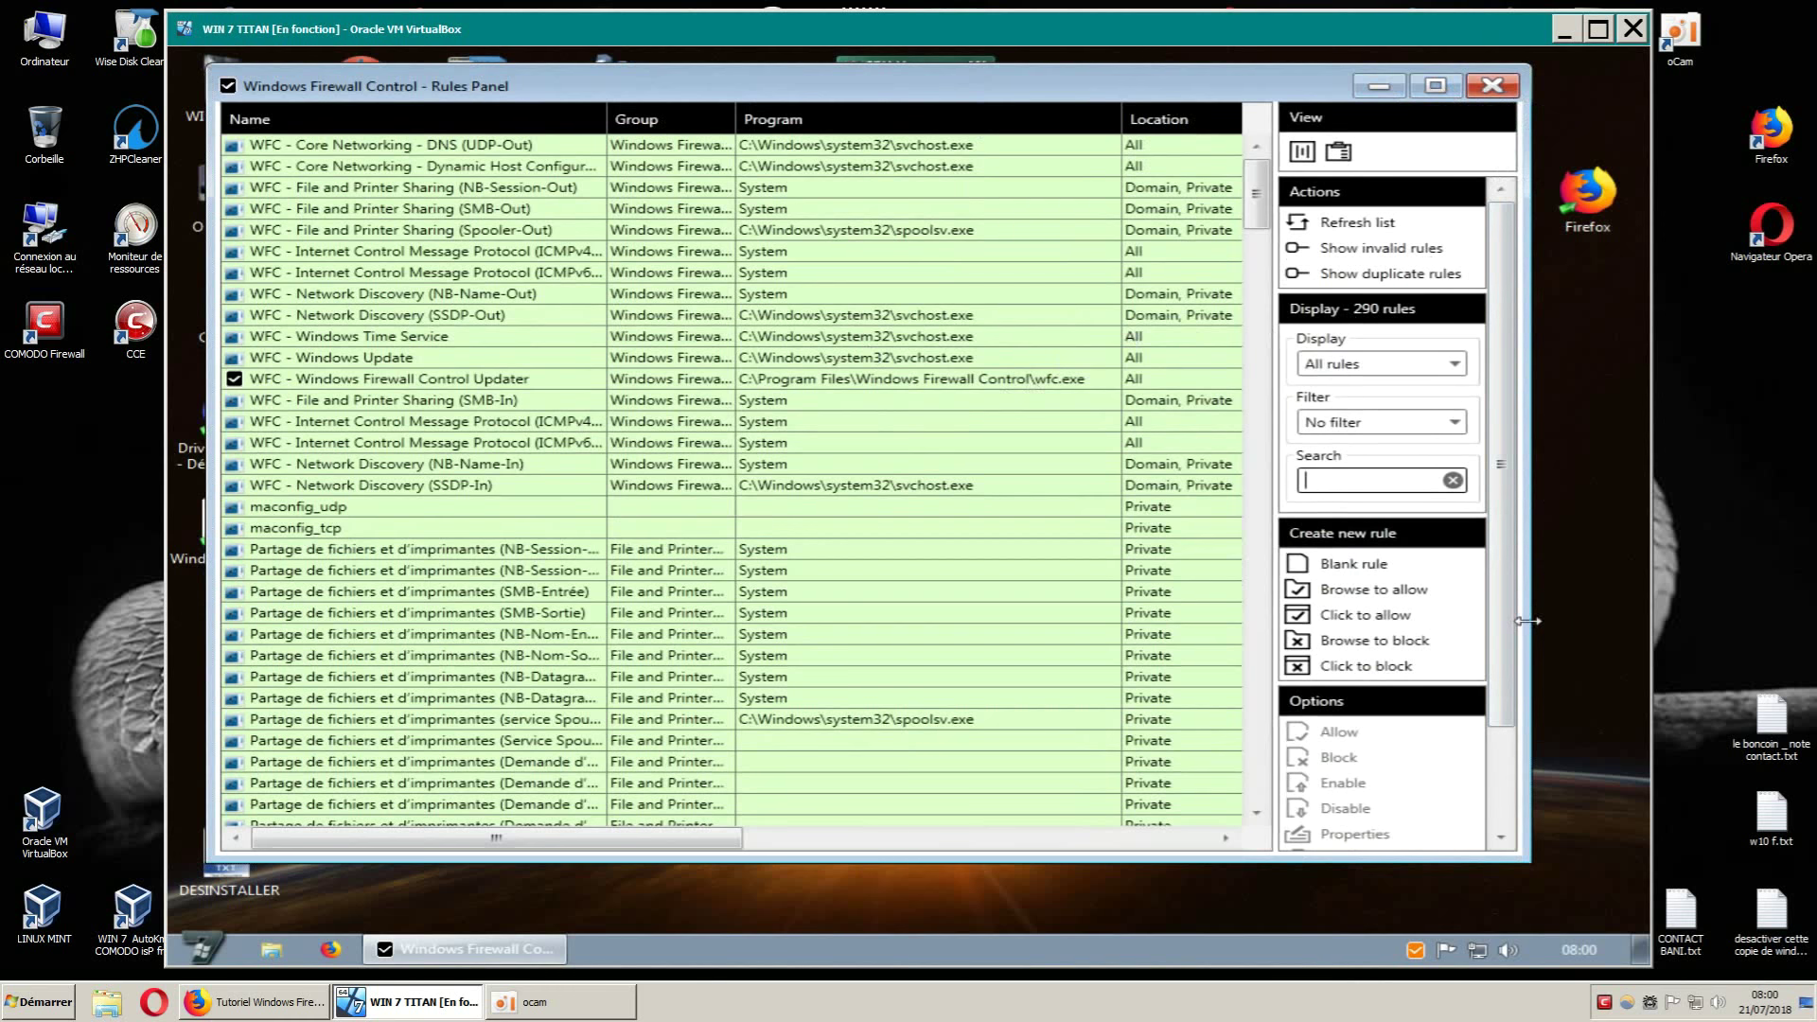
mouse_move(1531, 622)
left_mouse_down()
mouse_move(1342, 622)
mouse_move(1553, 622)
left_mouse_up()
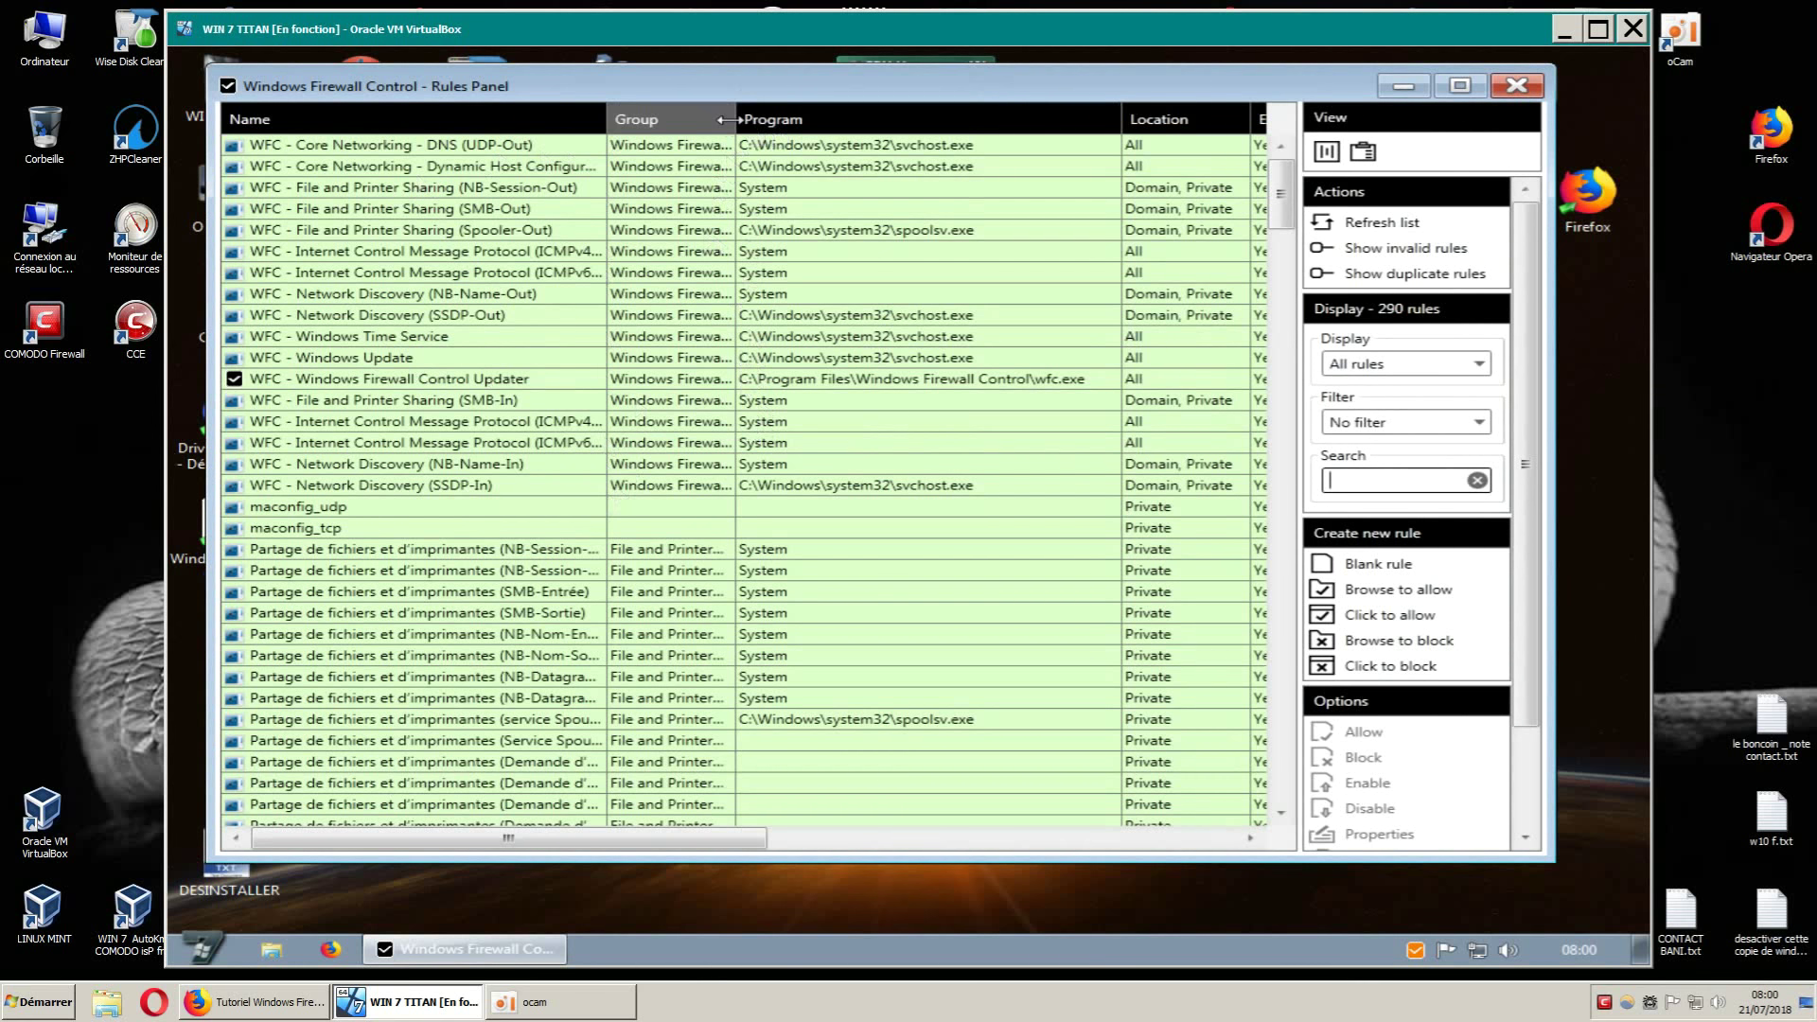
Widen the Group column in the rules list so the full group names fit.
left_click_drag(737, 119, 828, 119)
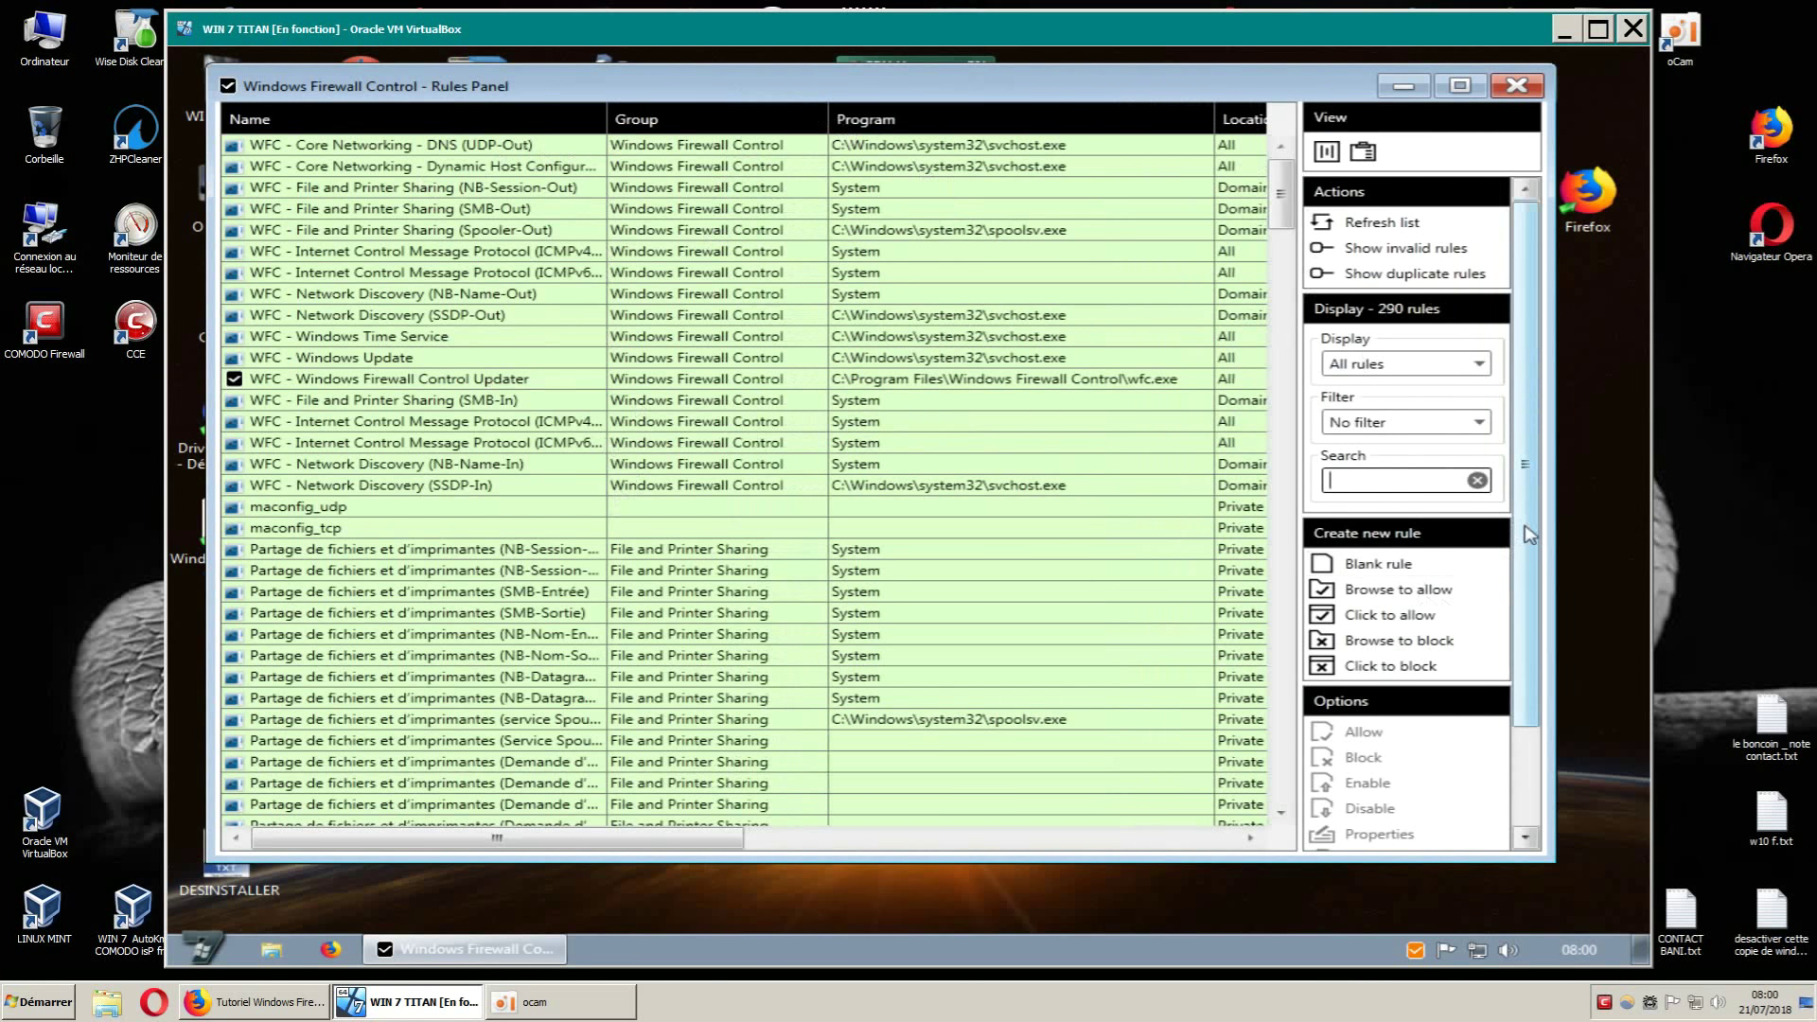
scroll(1535, 647, "down", 2)
scroll(1533, 653, "up", 2)
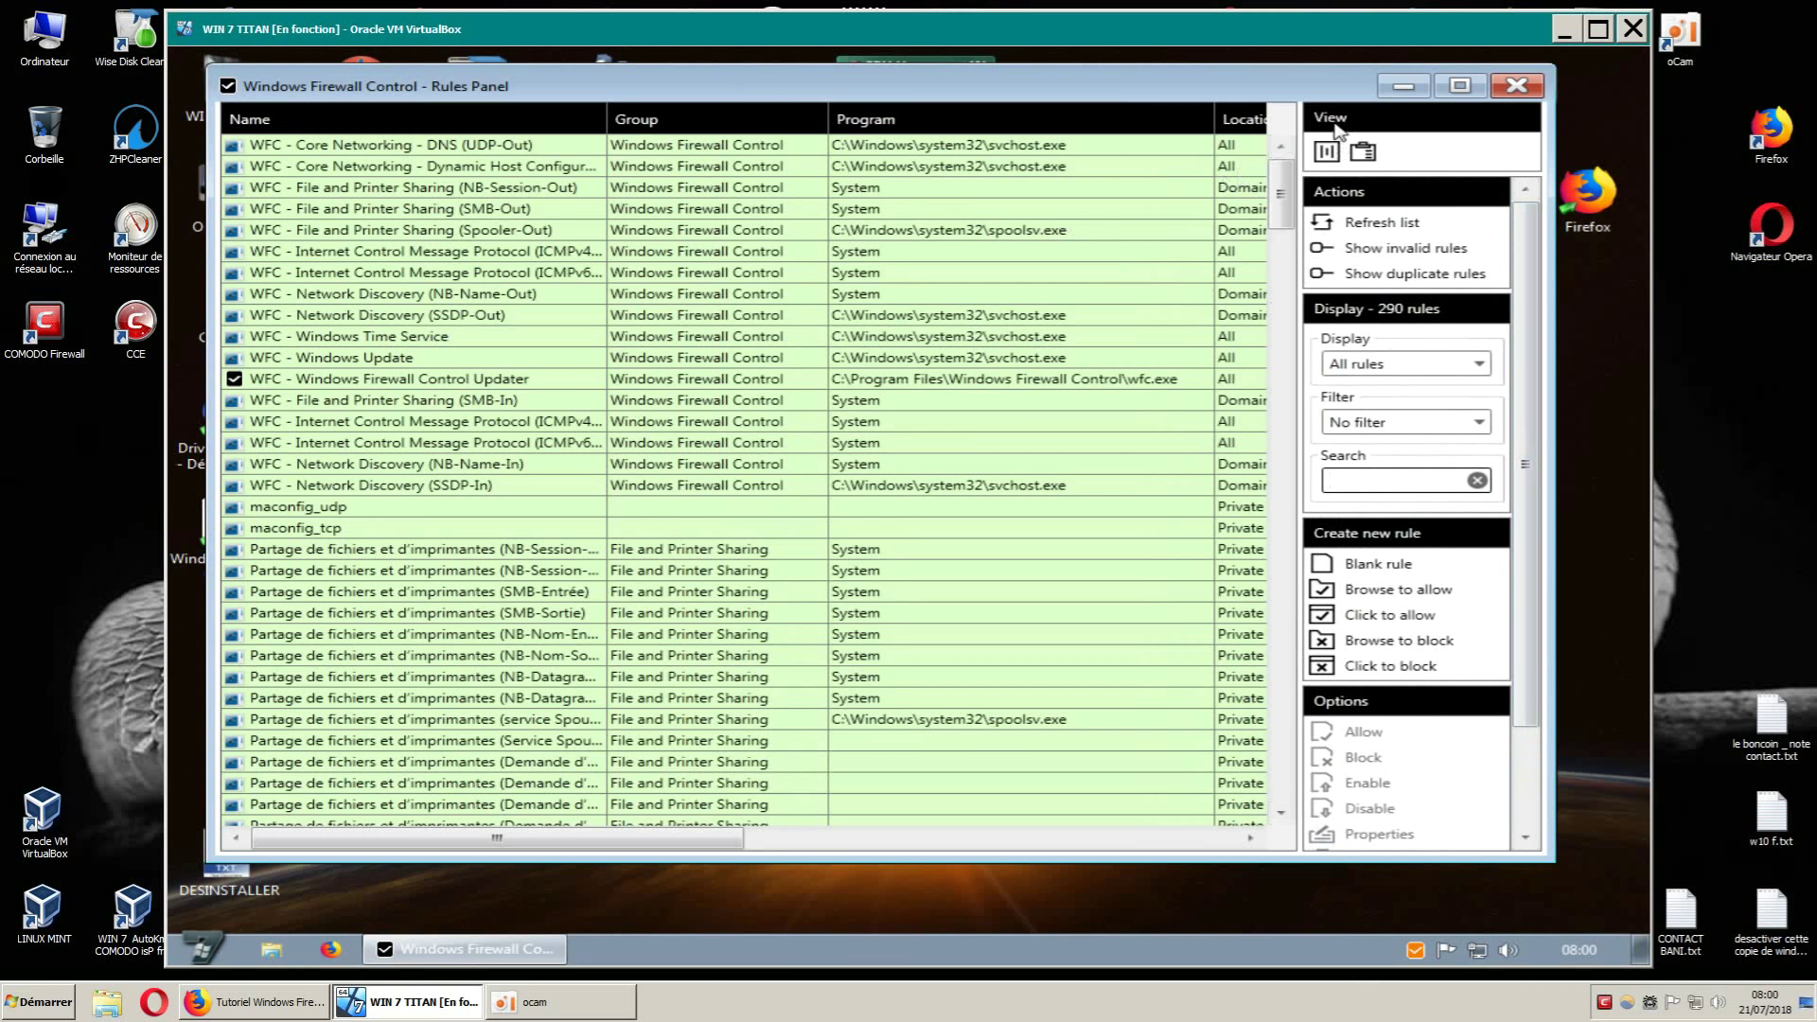
Review the Rules Panel's column display options and briefly view the Connections Log, leaving the column selection as it is.
left_click(1327, 153)
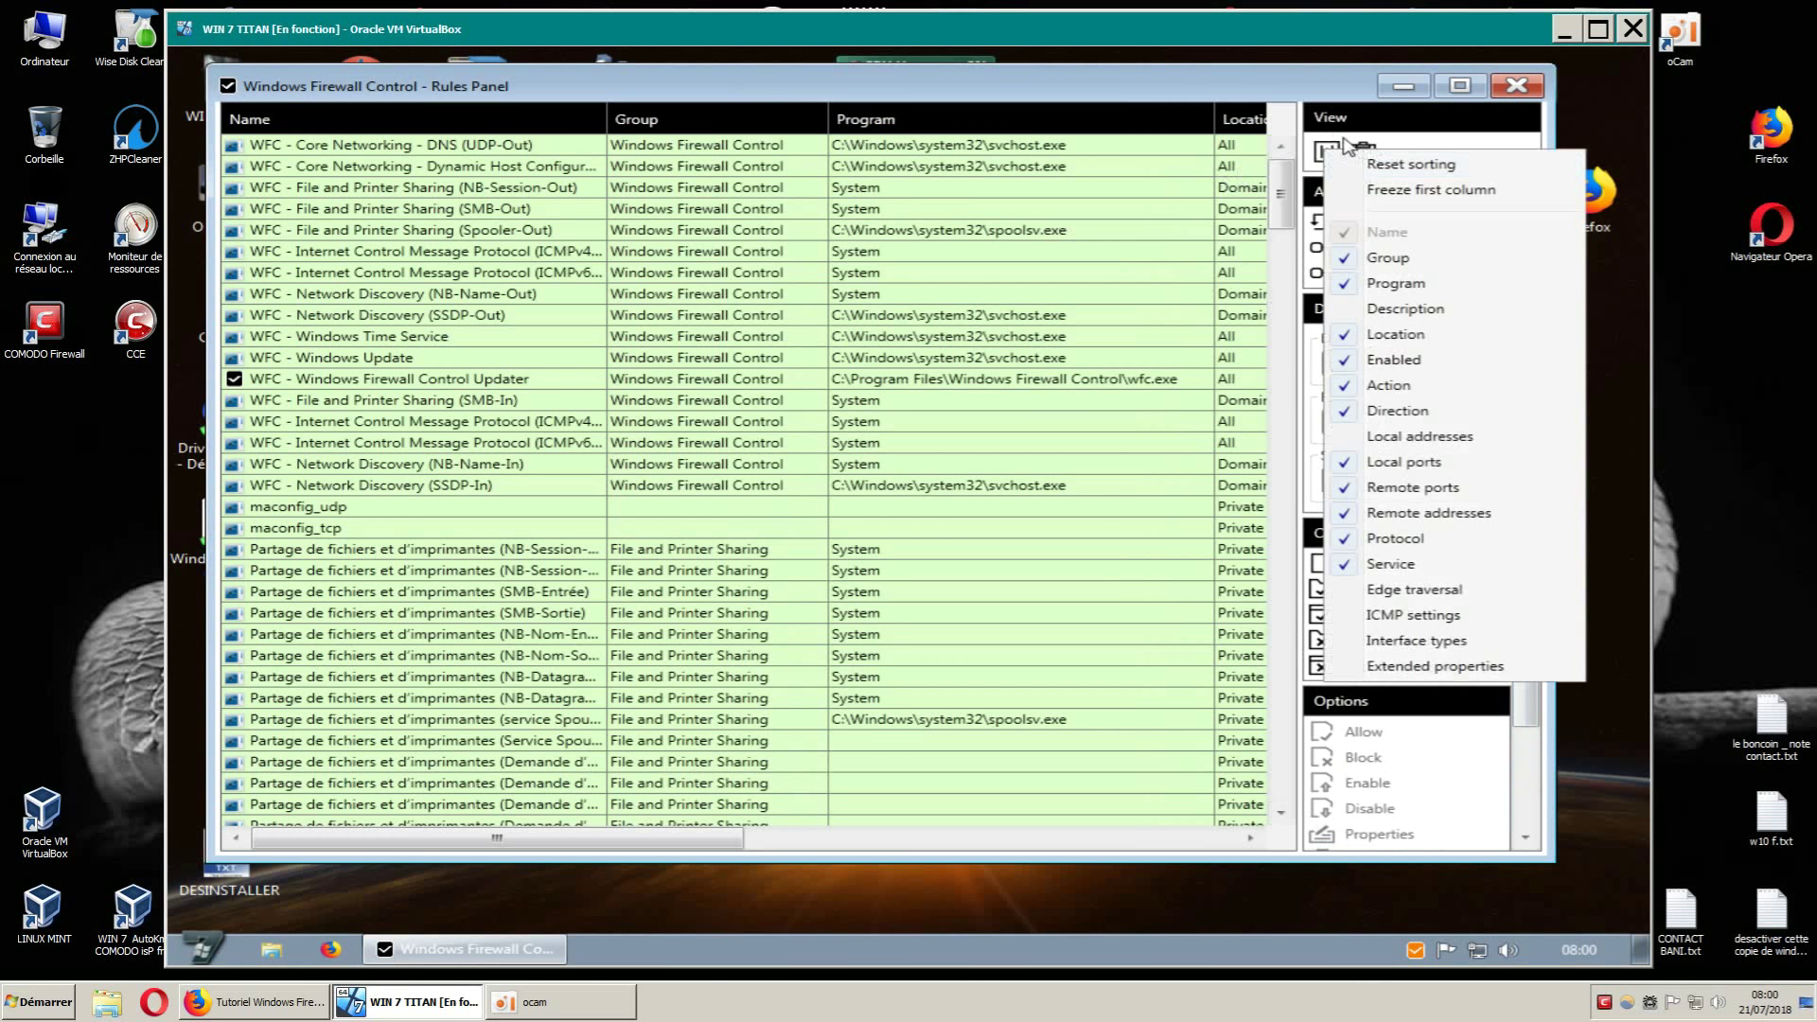
left_click(1404, 144)
left_click(1361, 156)
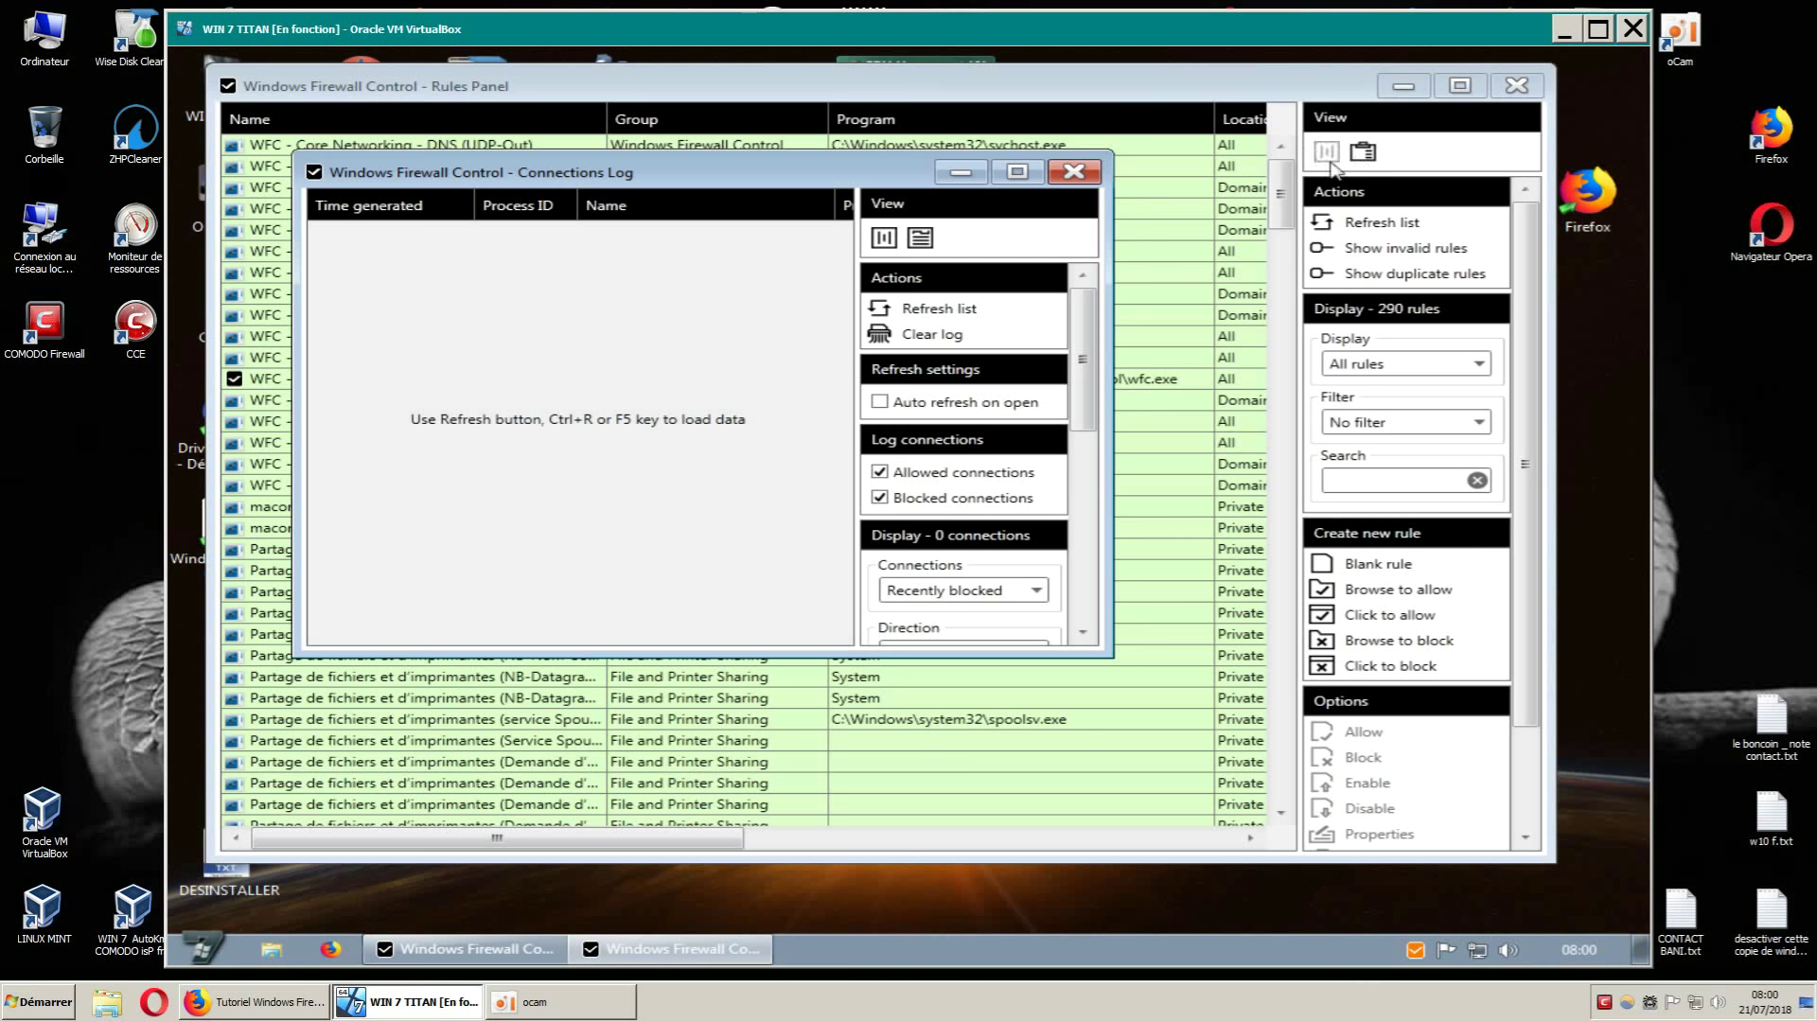
left_click(1075, 172)
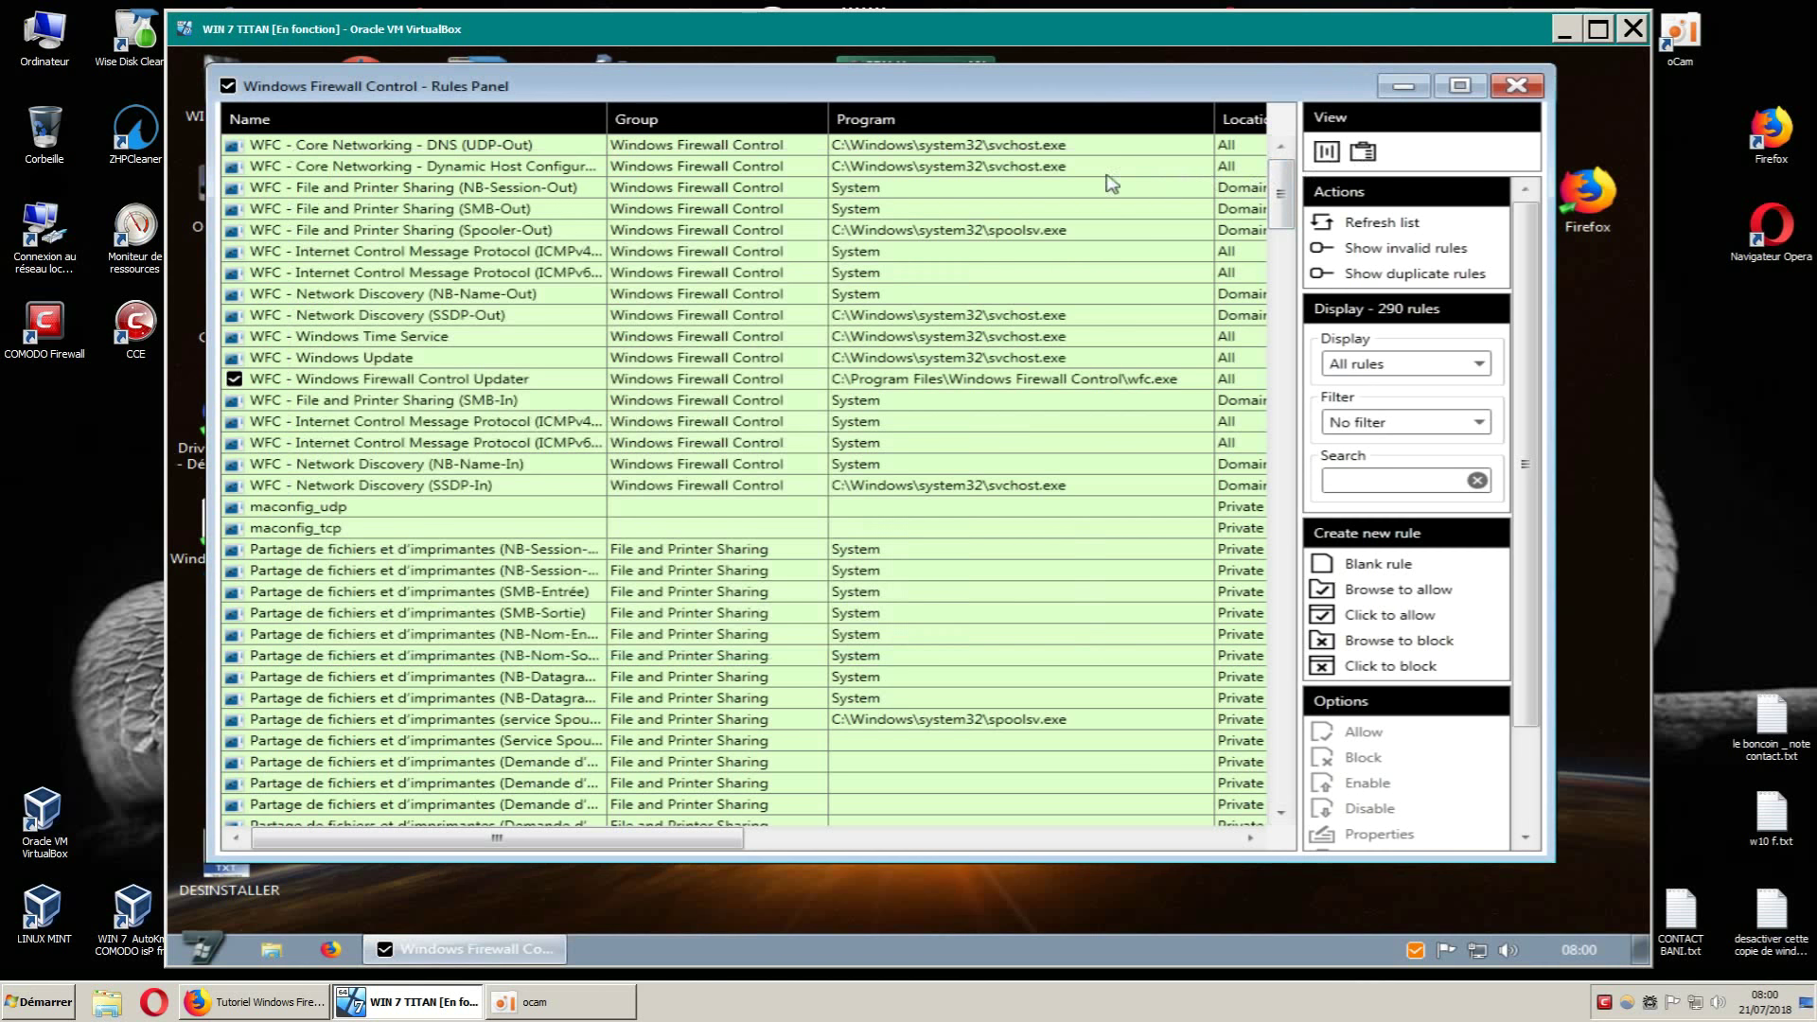
left_click(1328, 153)
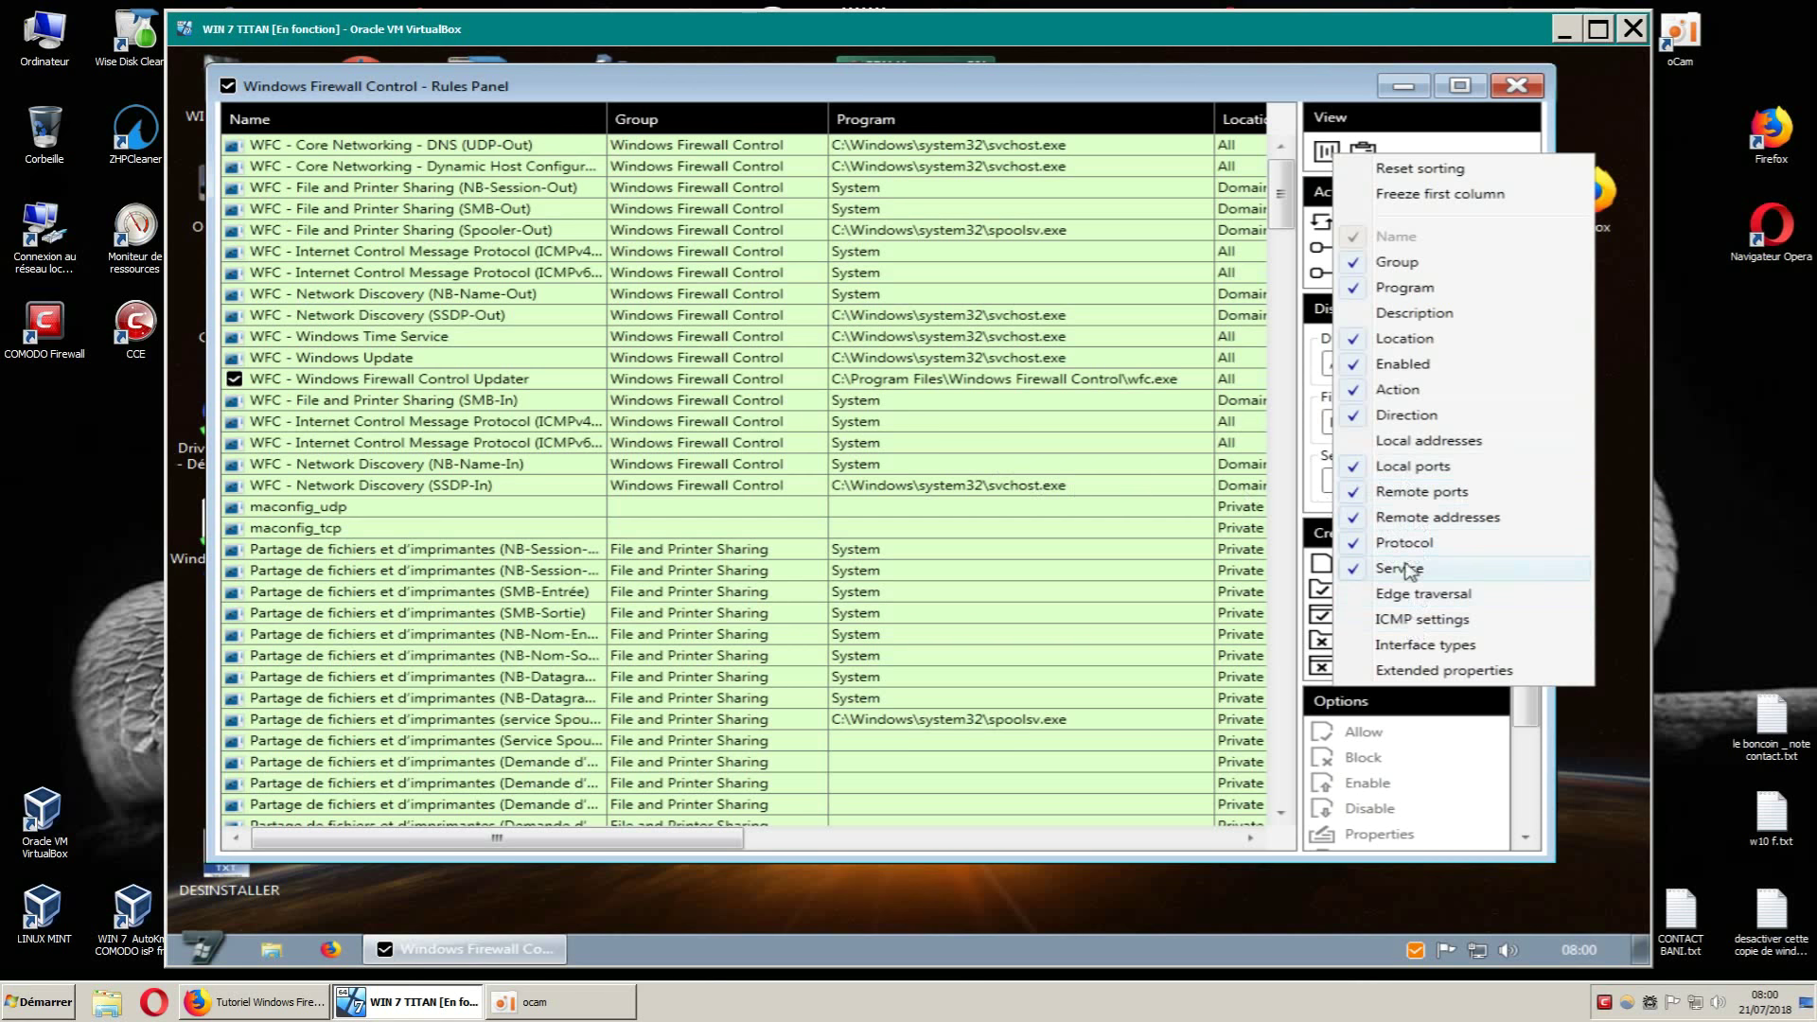
left_click(1406, 133)
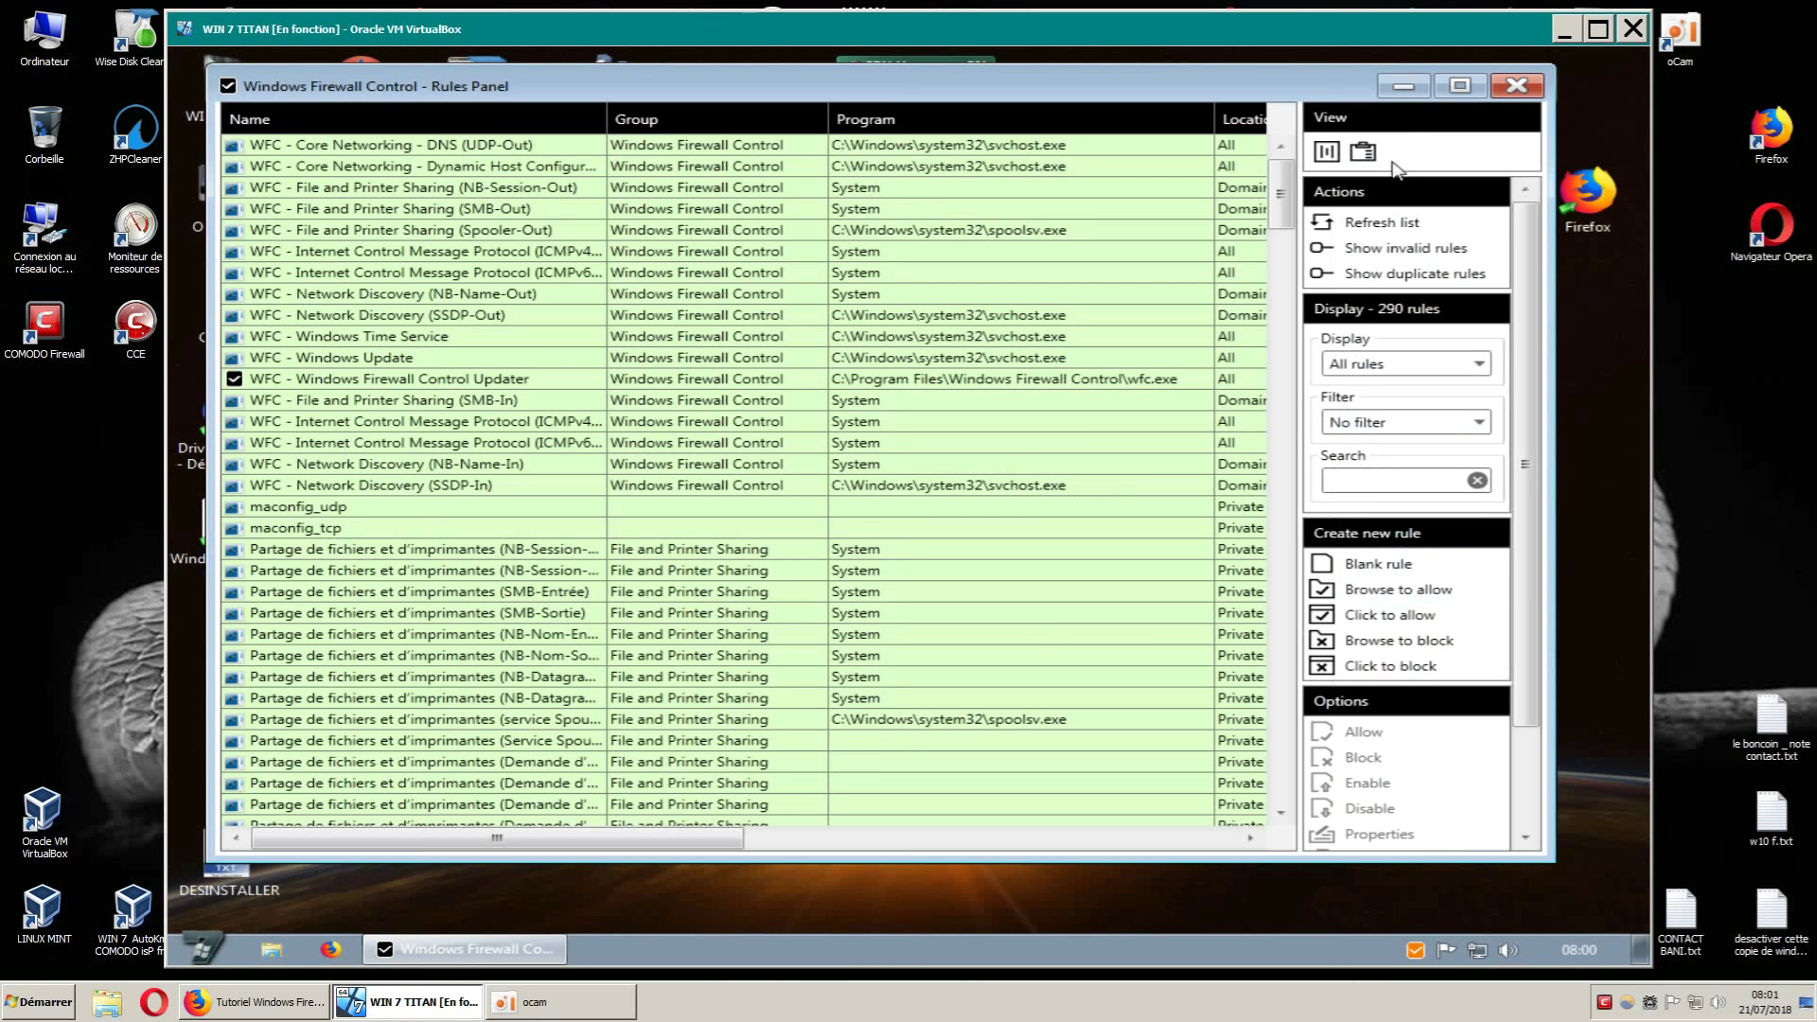
Maximize the Rules Panel window and narrow the Program column so the Location, Enabled and Action columns fit.
left_click(1473, 94)
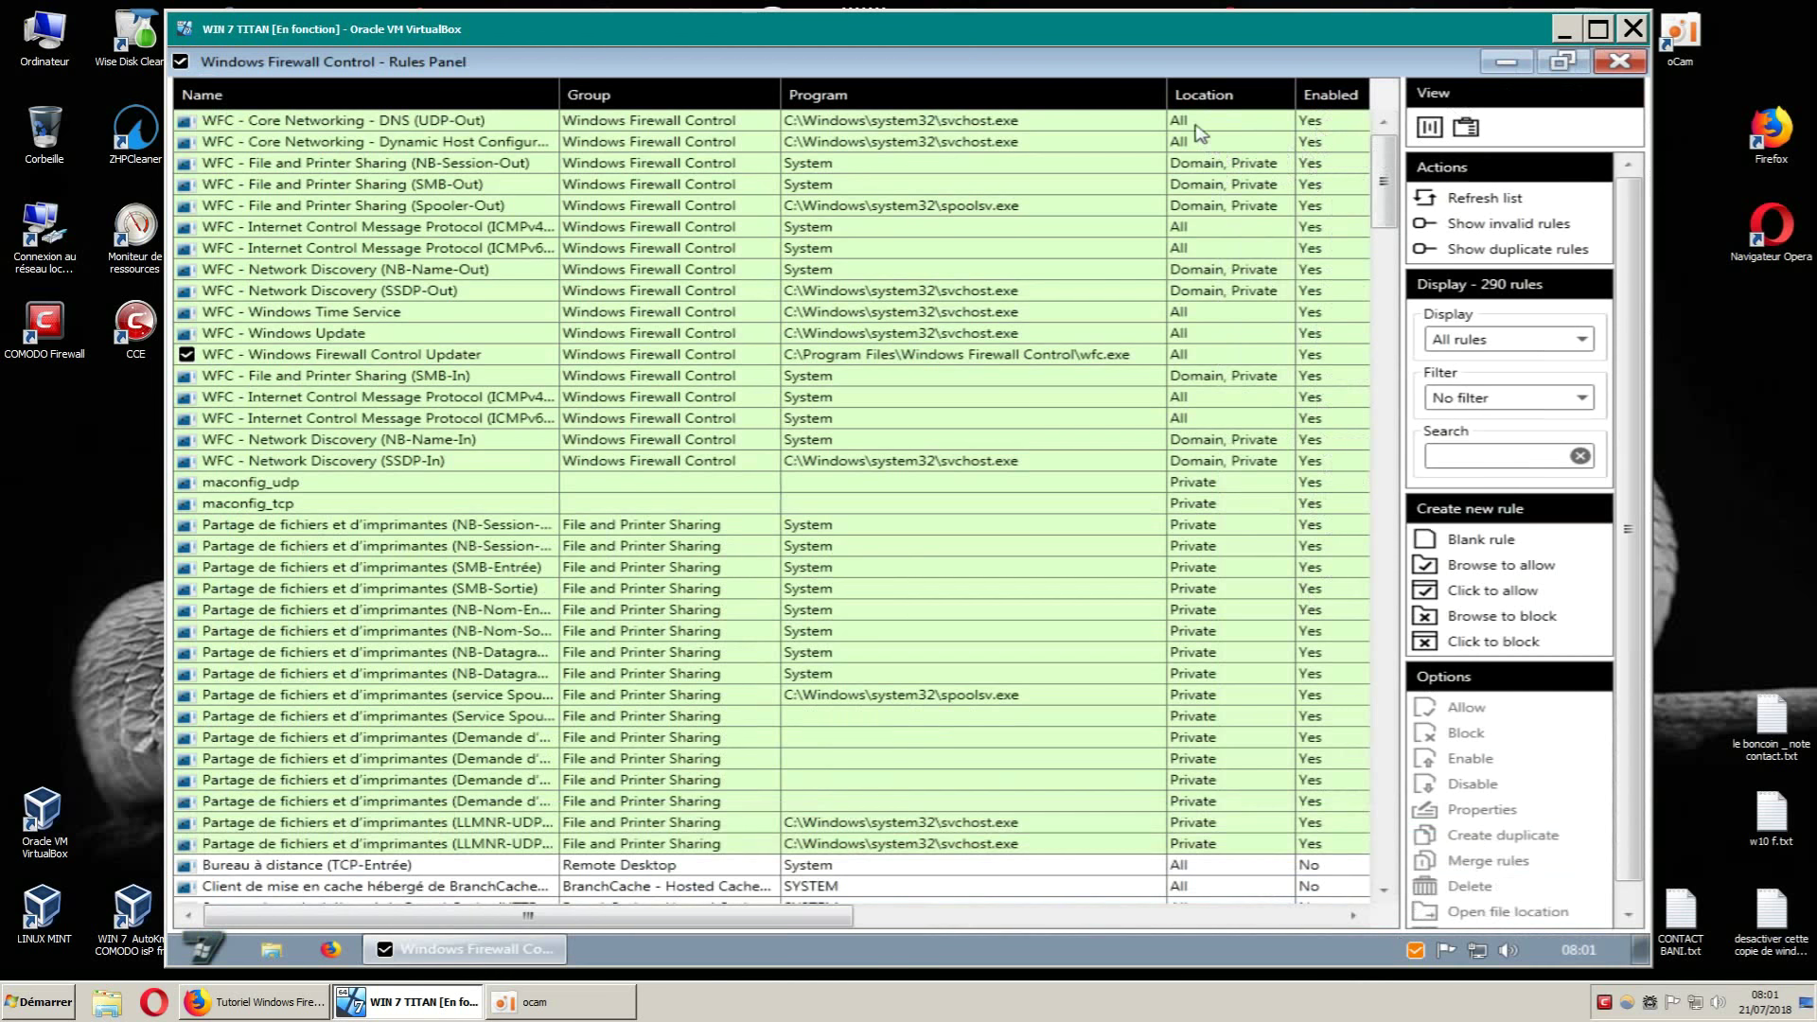
left_click_drag(1164, 99, 1108, 98)
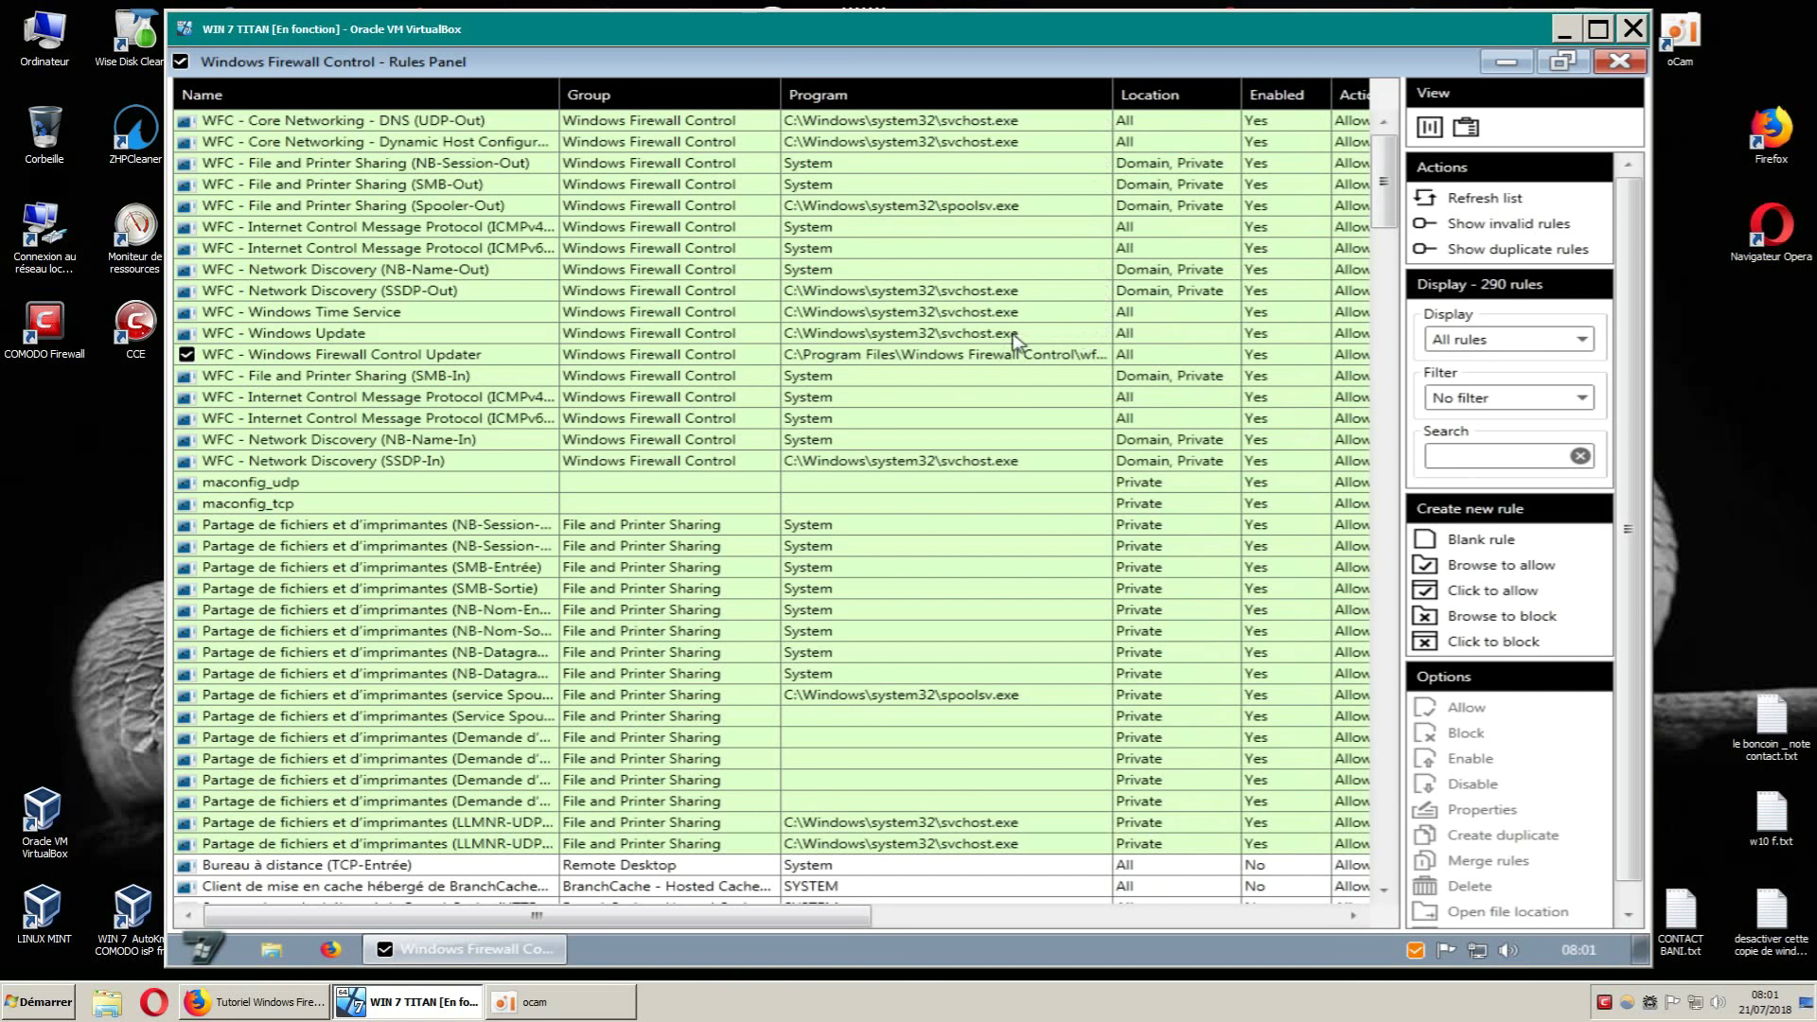
left_click_drag(378, 252, 387, 259)
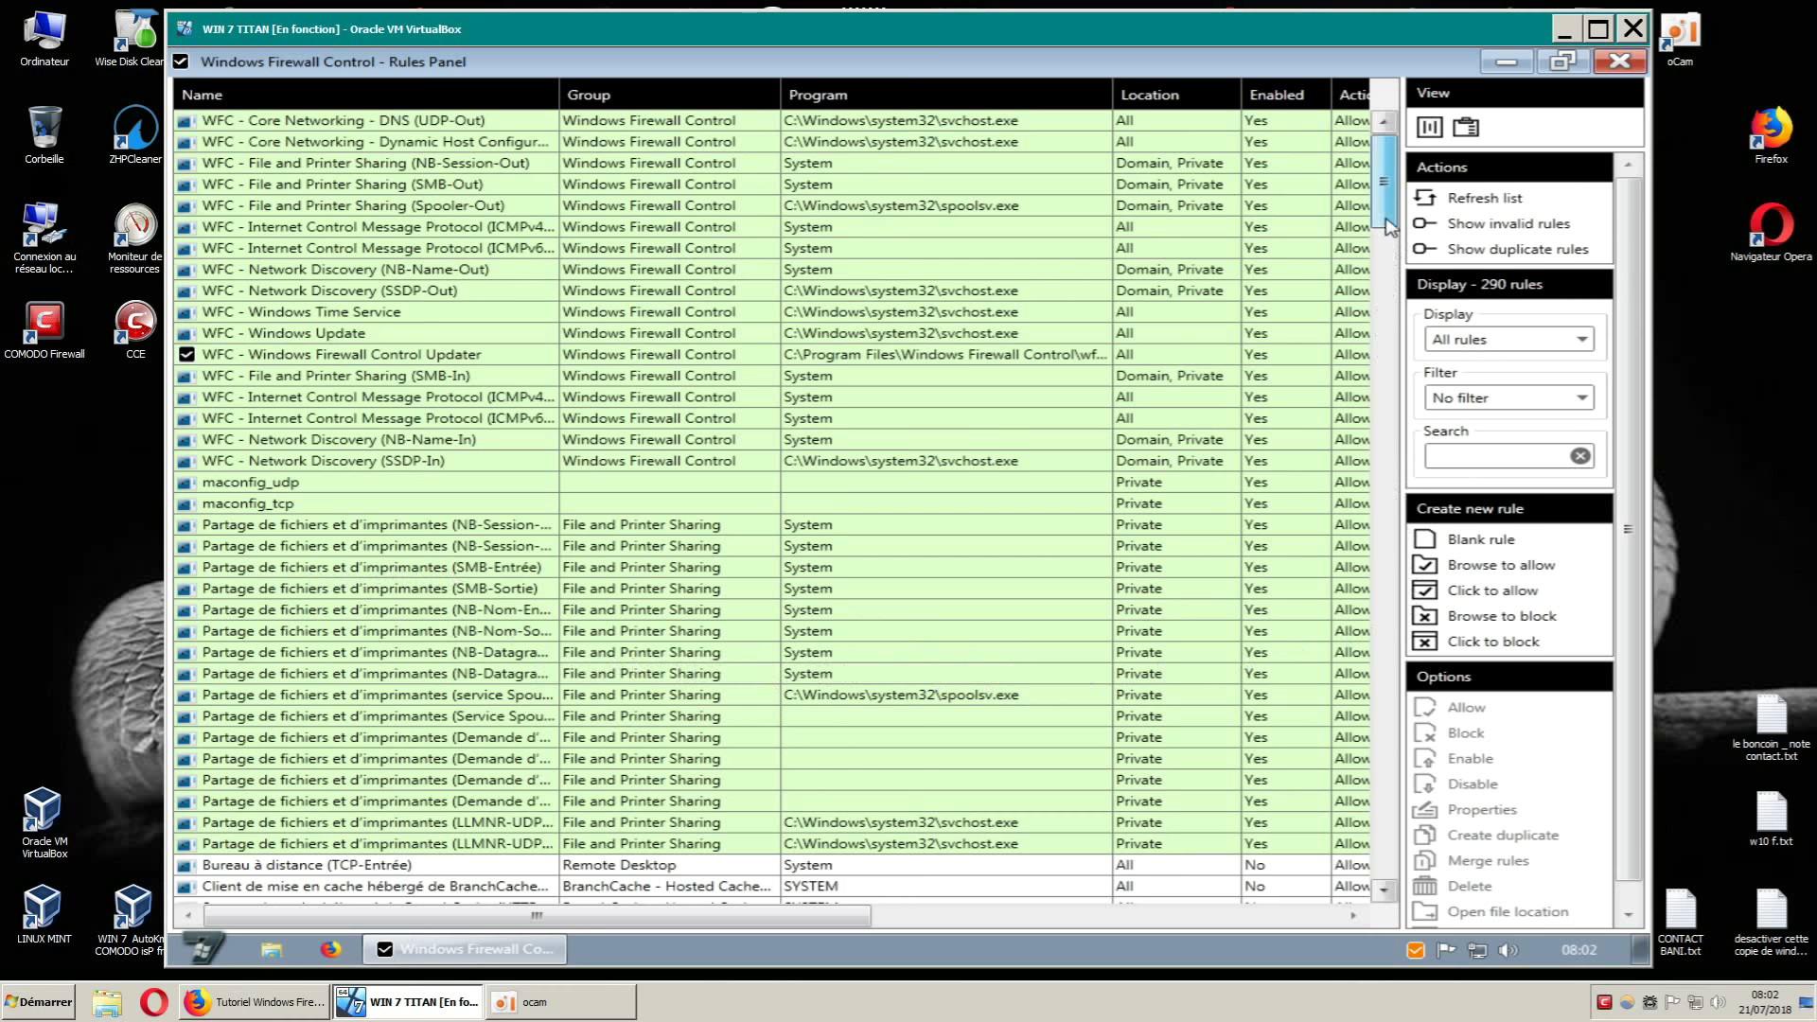
mouse_move(1382, 211)
left_mouse_down()
mouse_move(1383, 308)
mouse_move(1397, 213)
left_mouse_up()
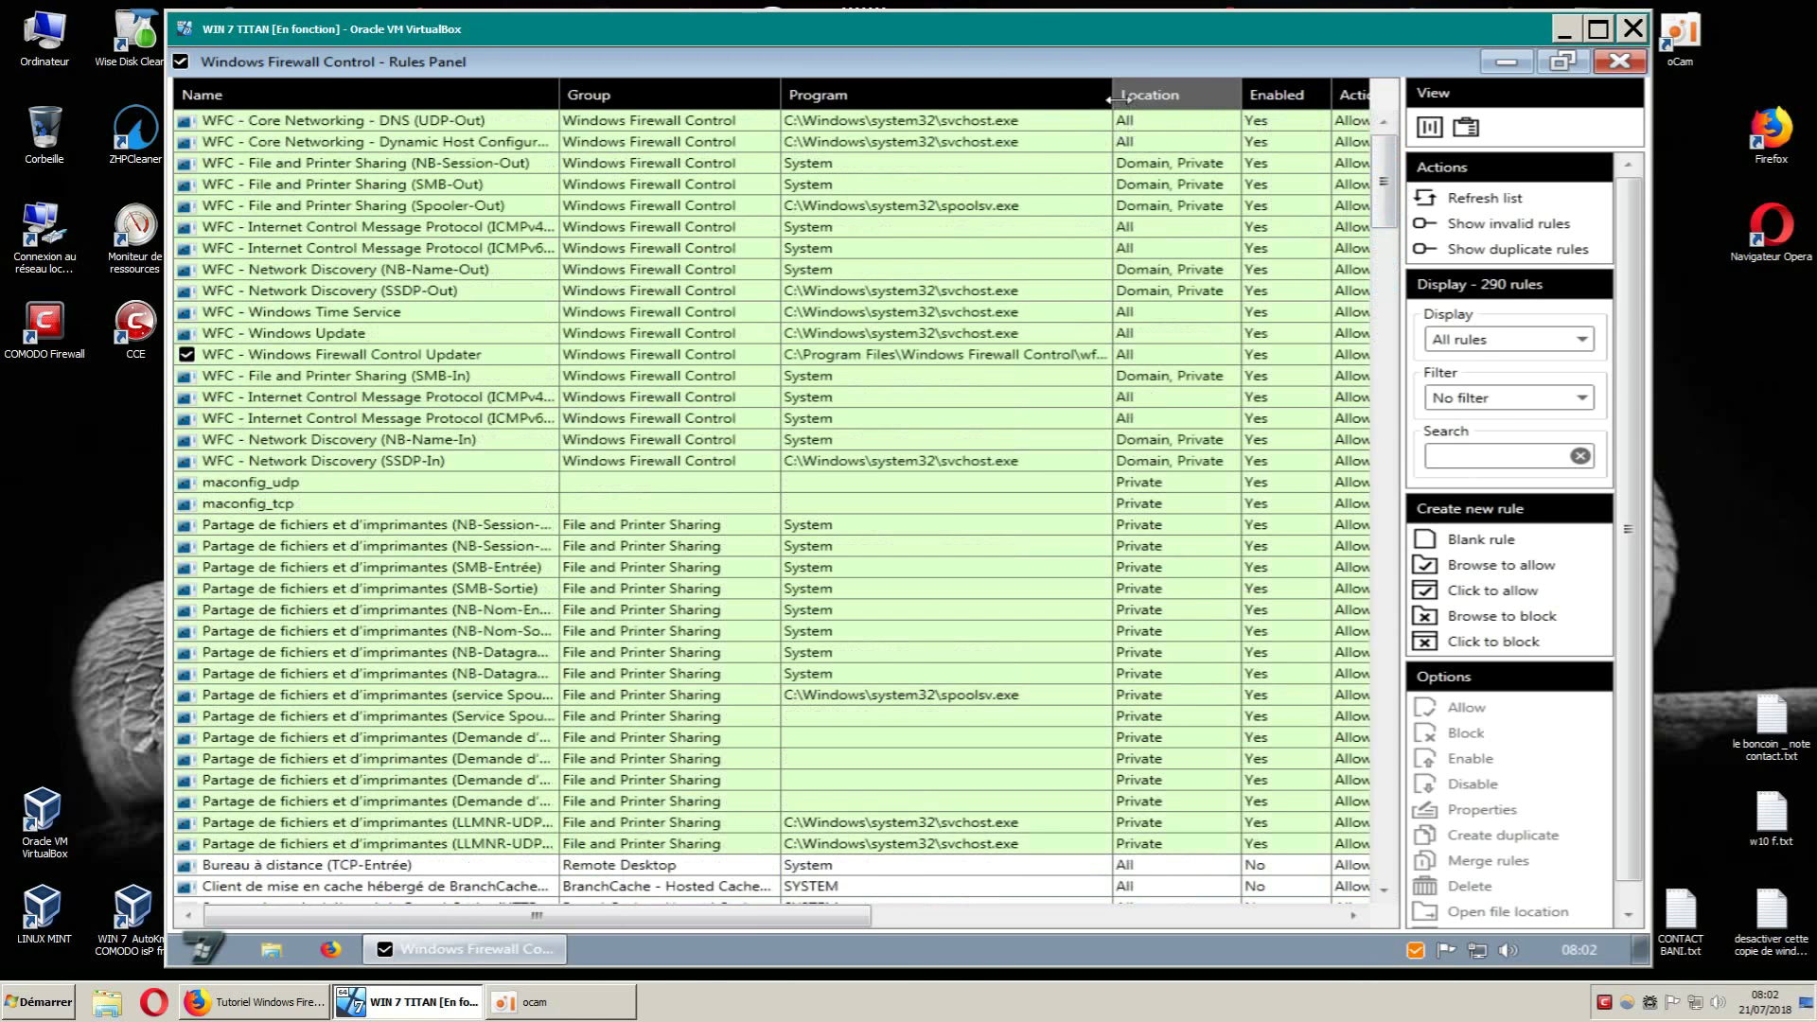
left_click_drag(1113, 99, 1087, 98)
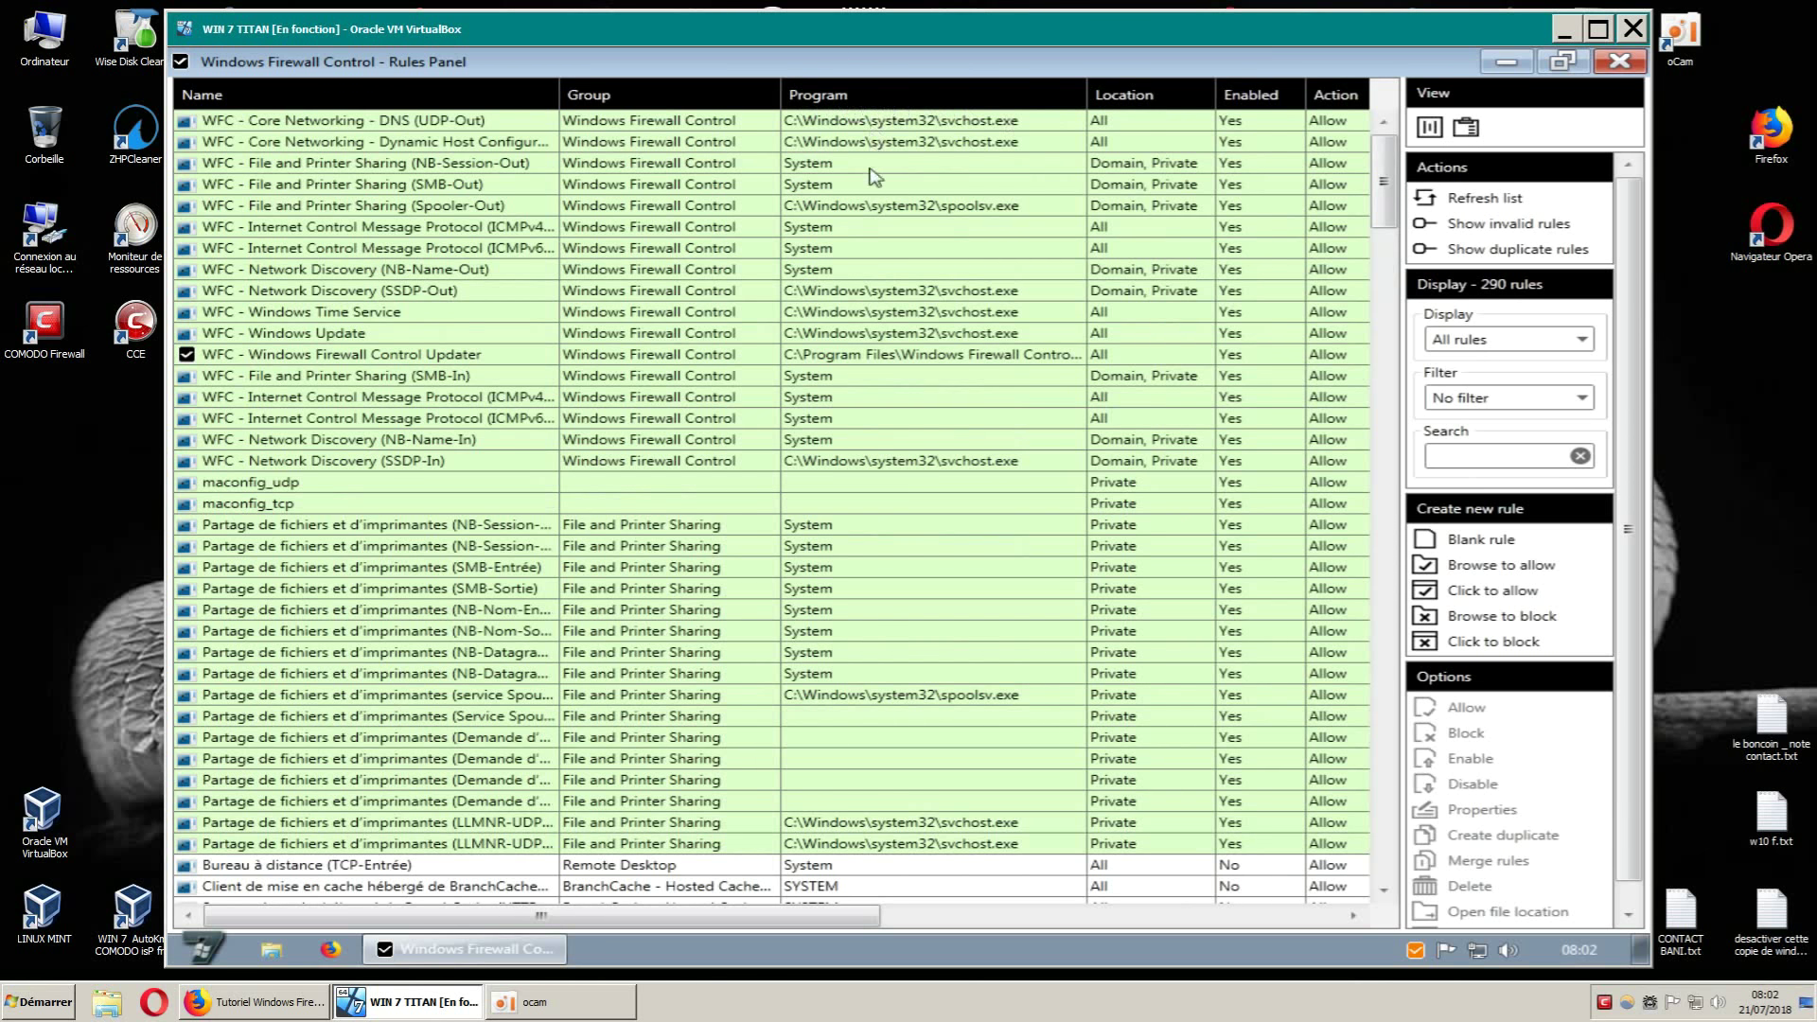
Examine the rules list, comparing the enabled Windows Firewall Control and file sharing rules with the disabled ones below.
scroll(885, 527, "down", 1)
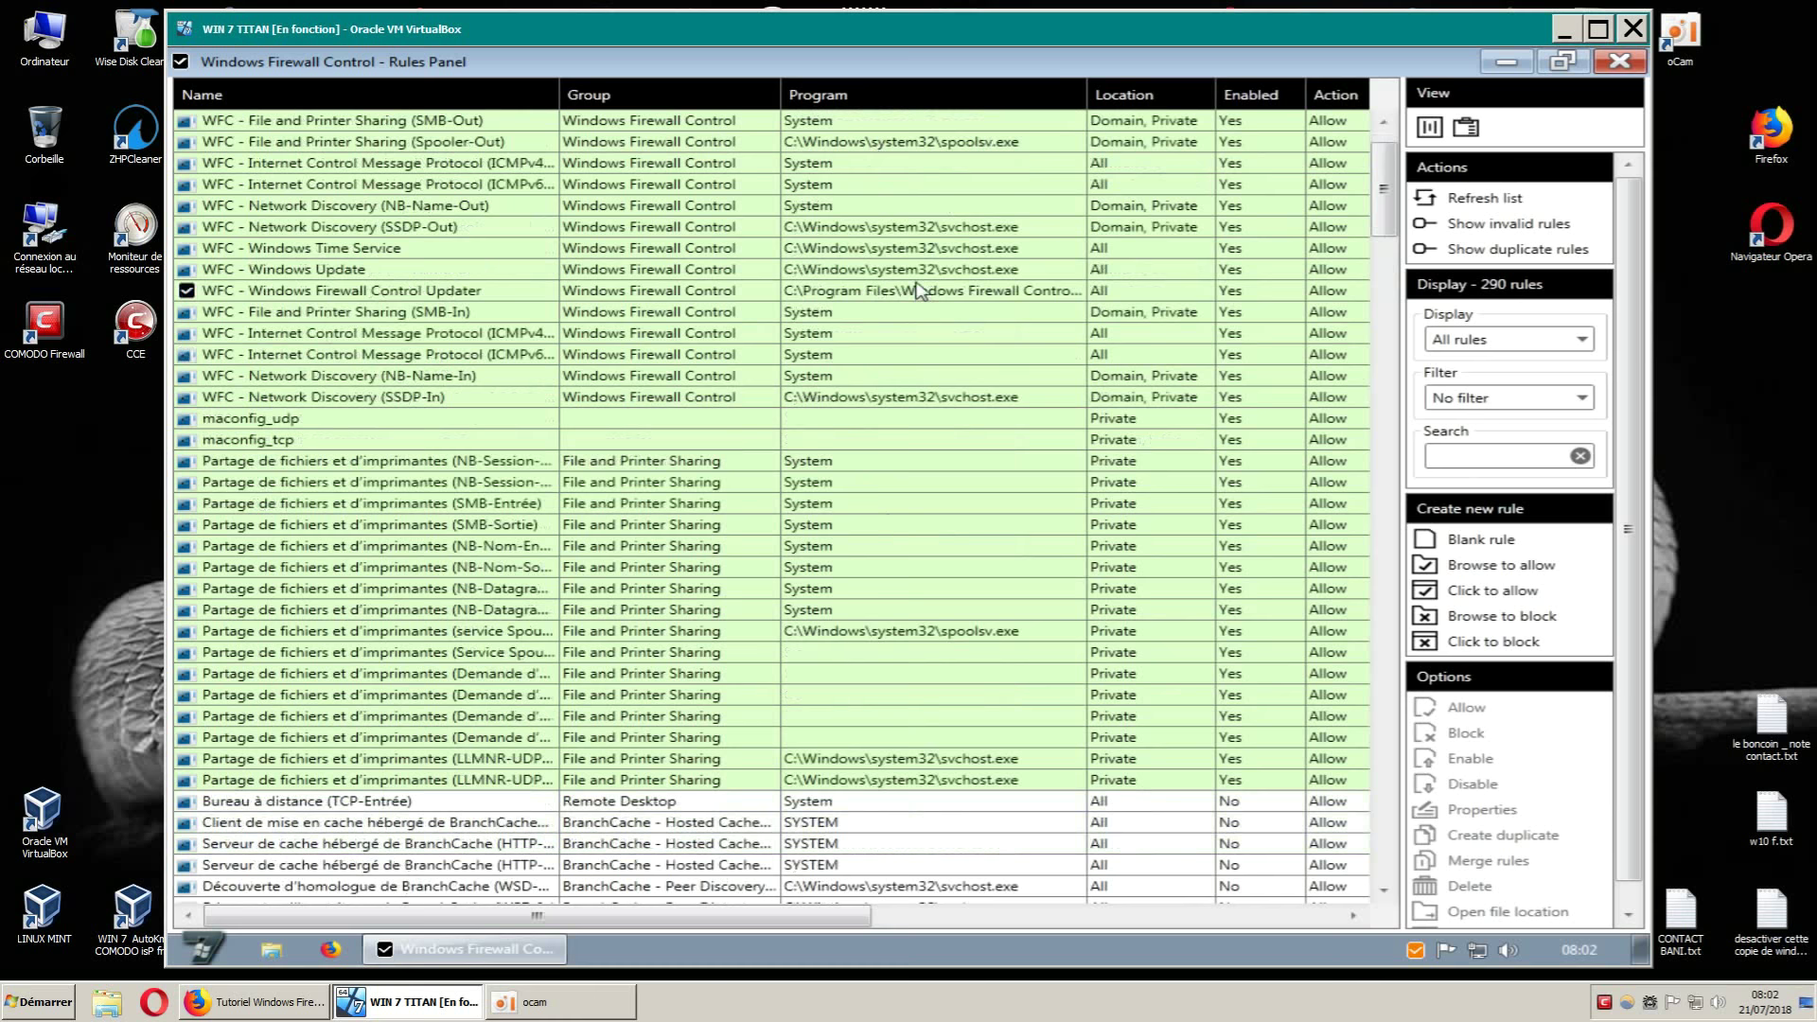
scroll(920, 307, "down", 3)
scroll(920, 306, "down", 7)
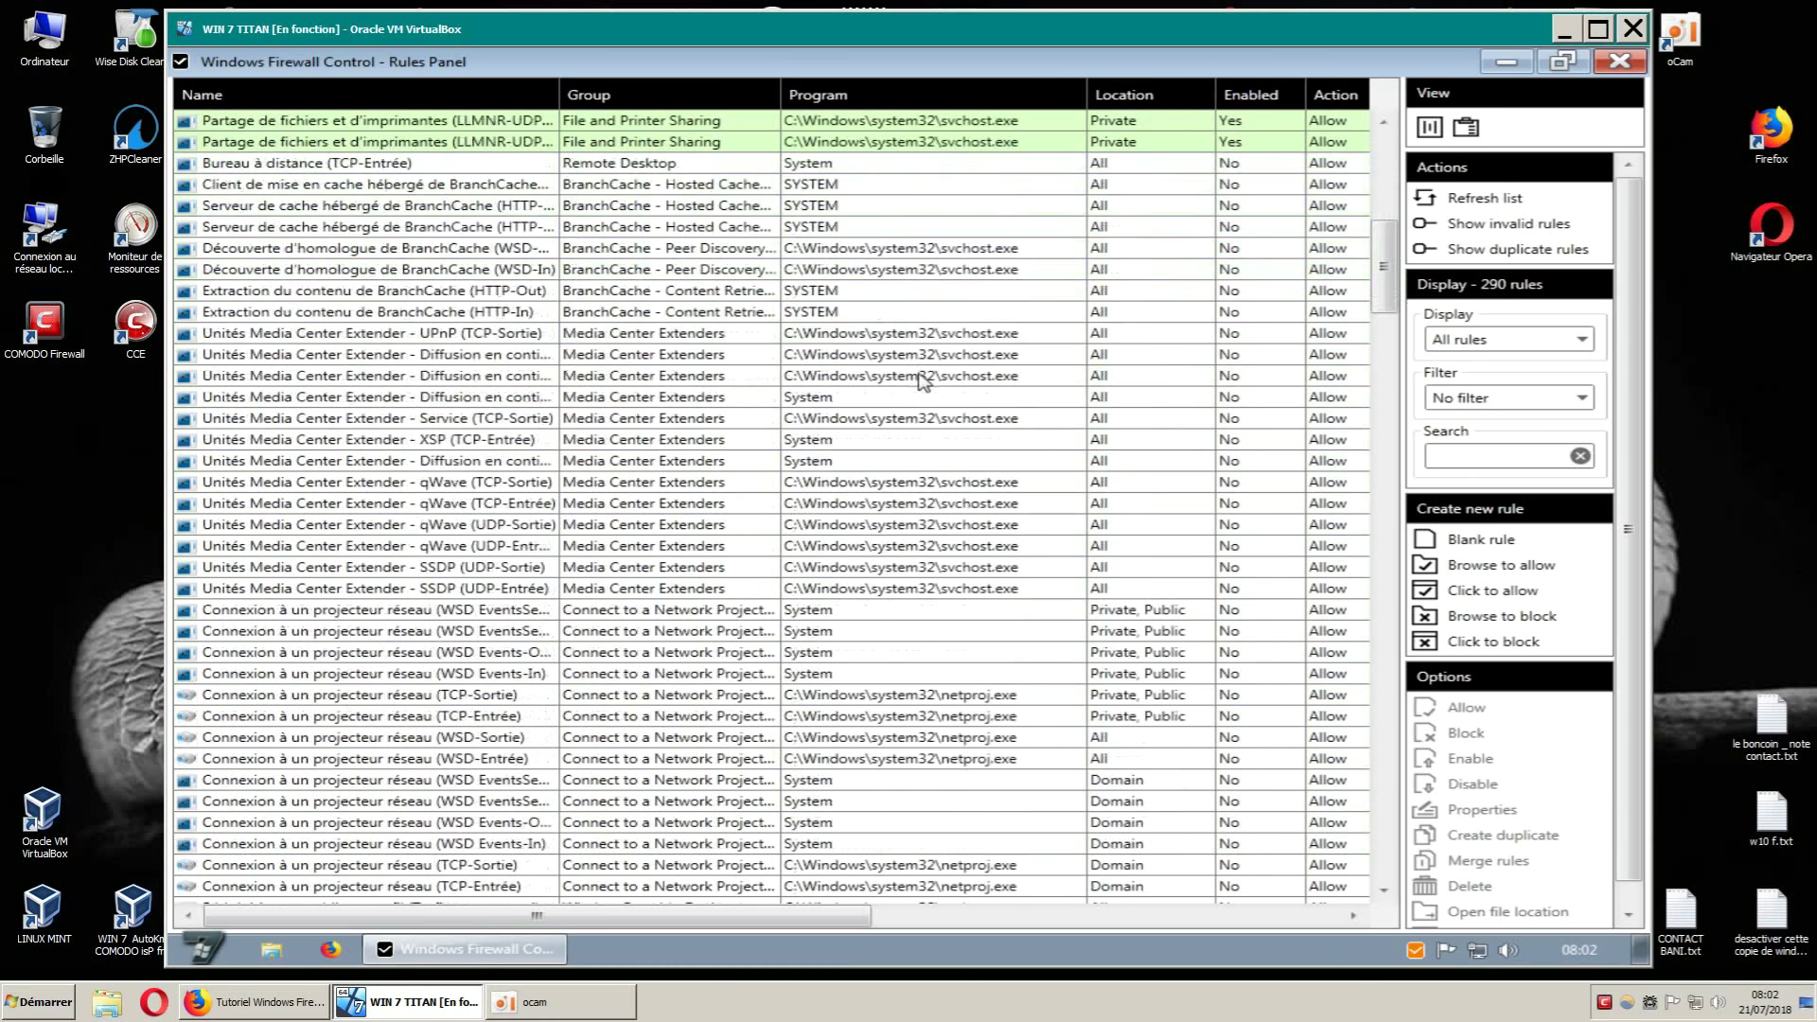
scroll(923, 388, "up", 1)
scroll(922, 388, "up", 12)
scroll(925, 397, "down", 9)
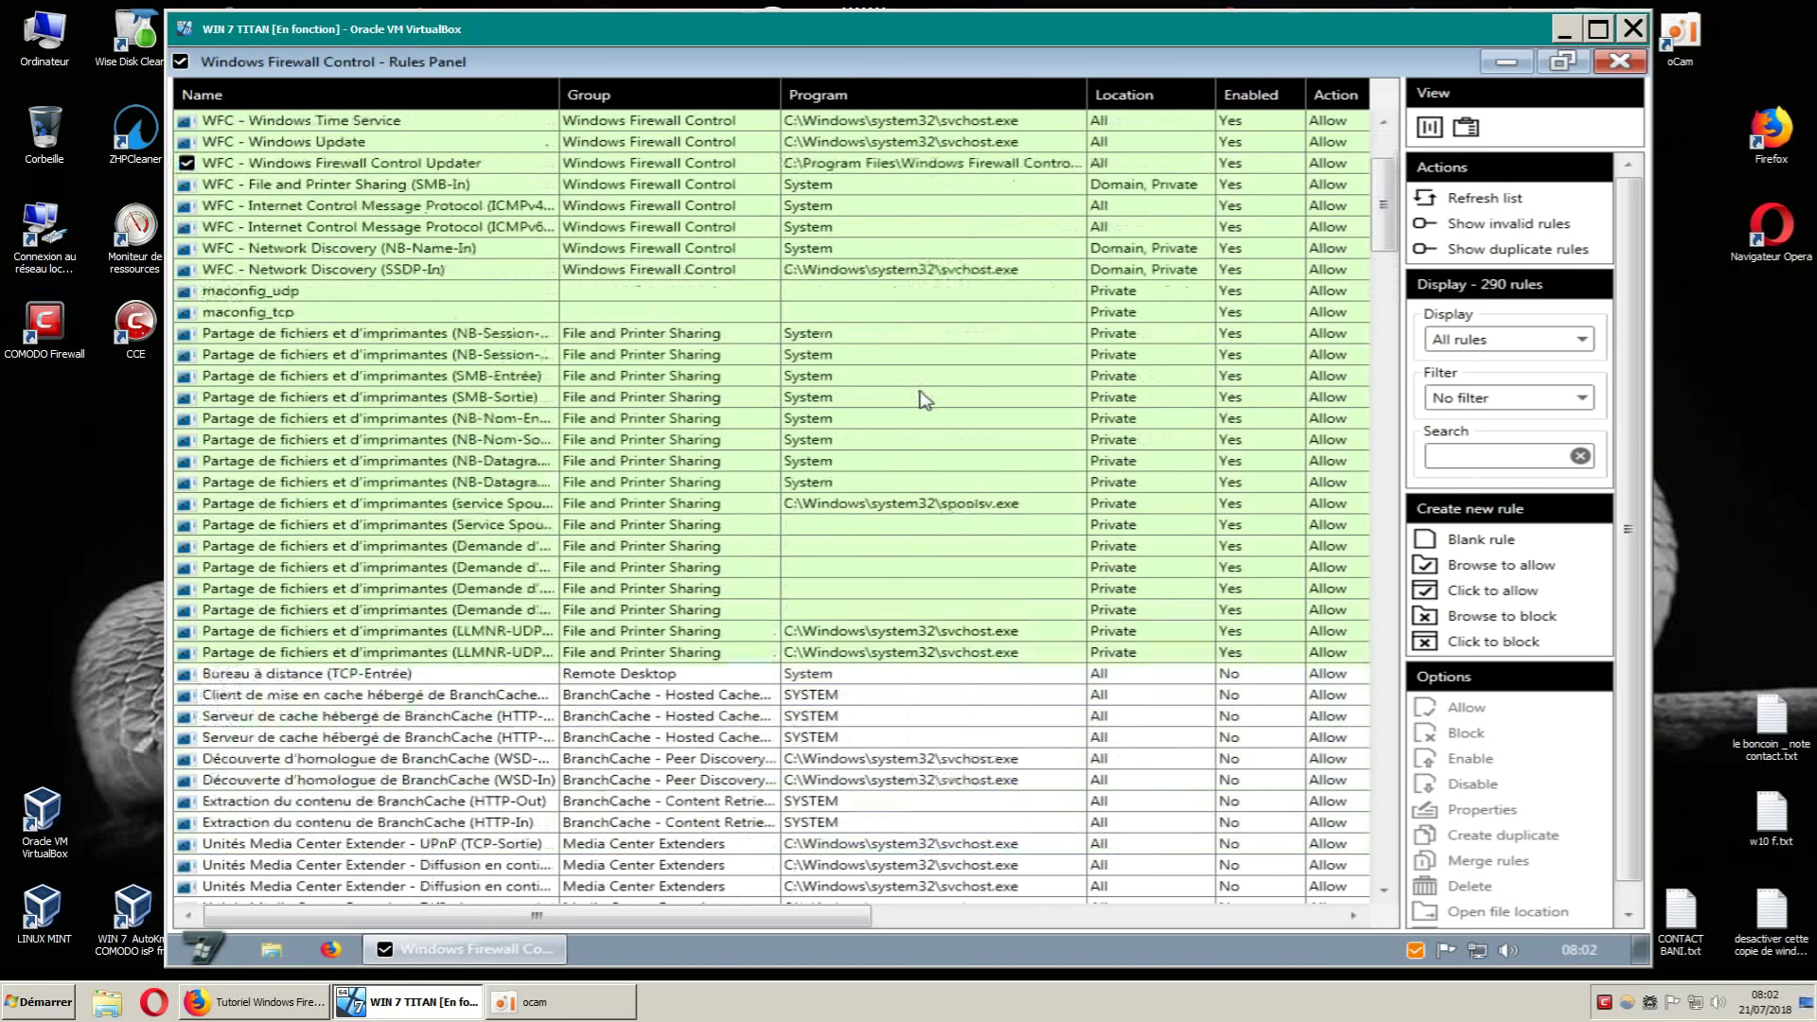
scroll(925, 399, "up", 6)
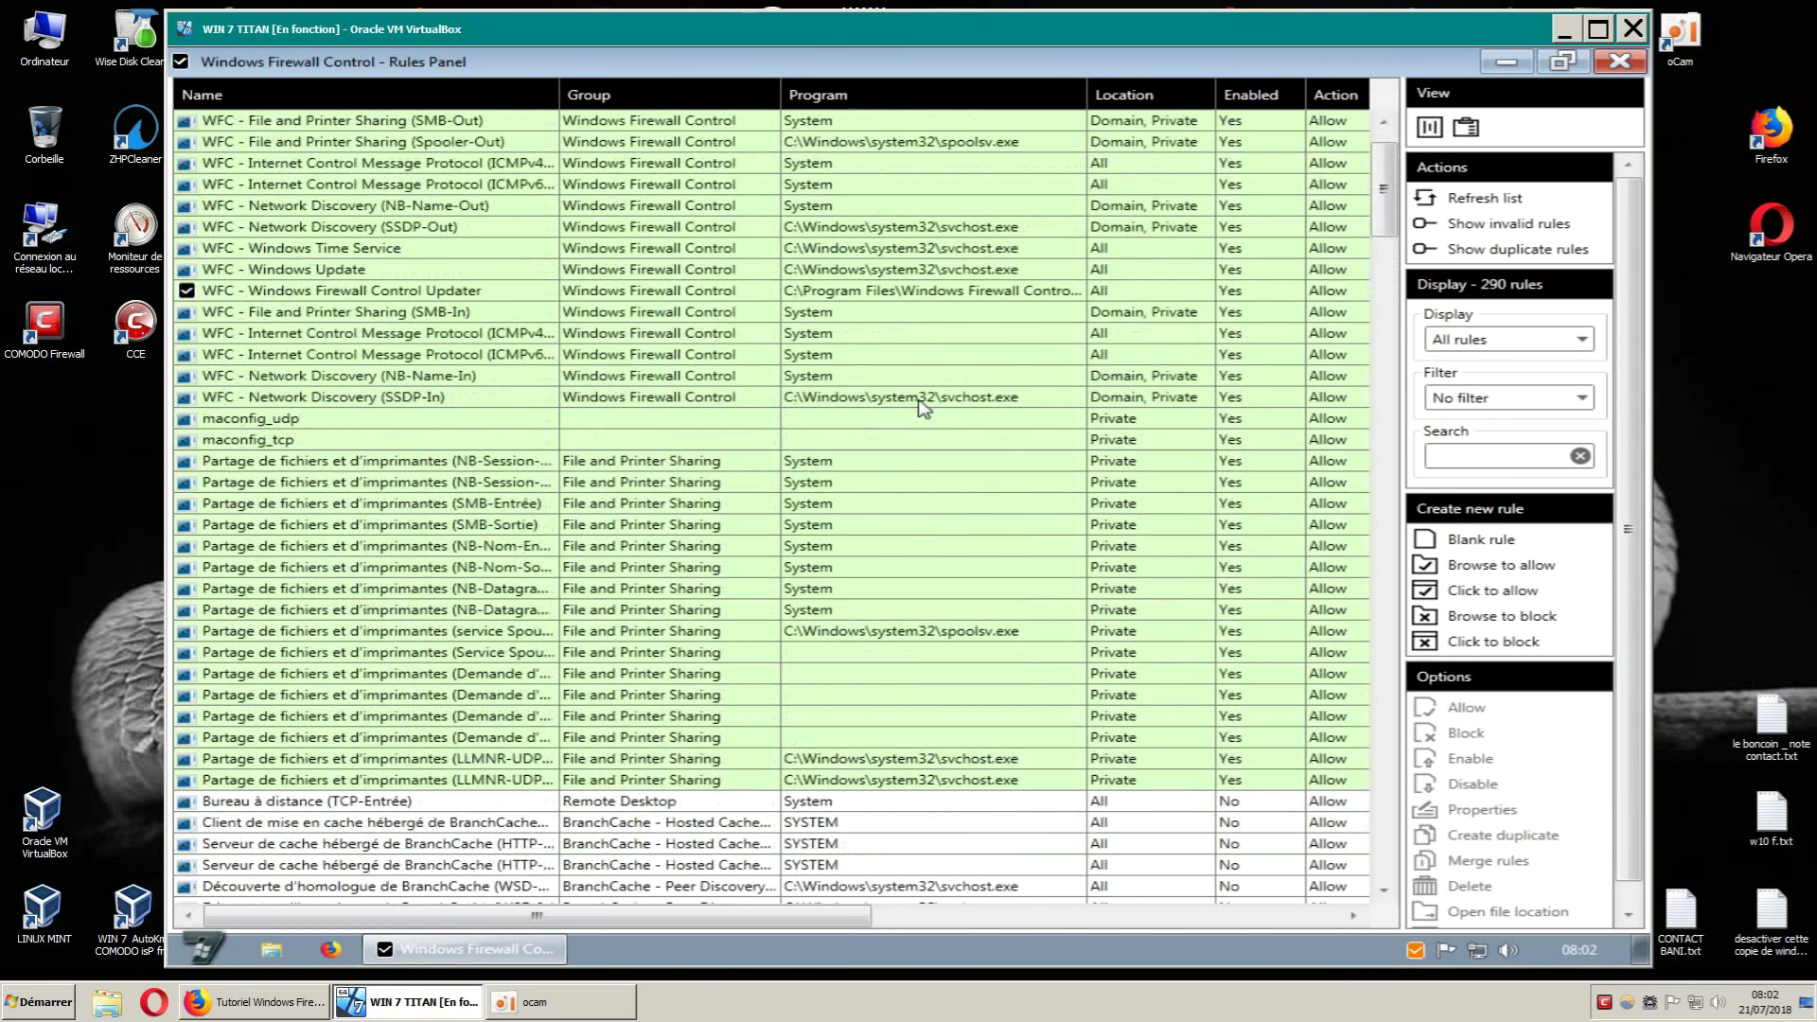
scroll(923, 407, "down", 1)
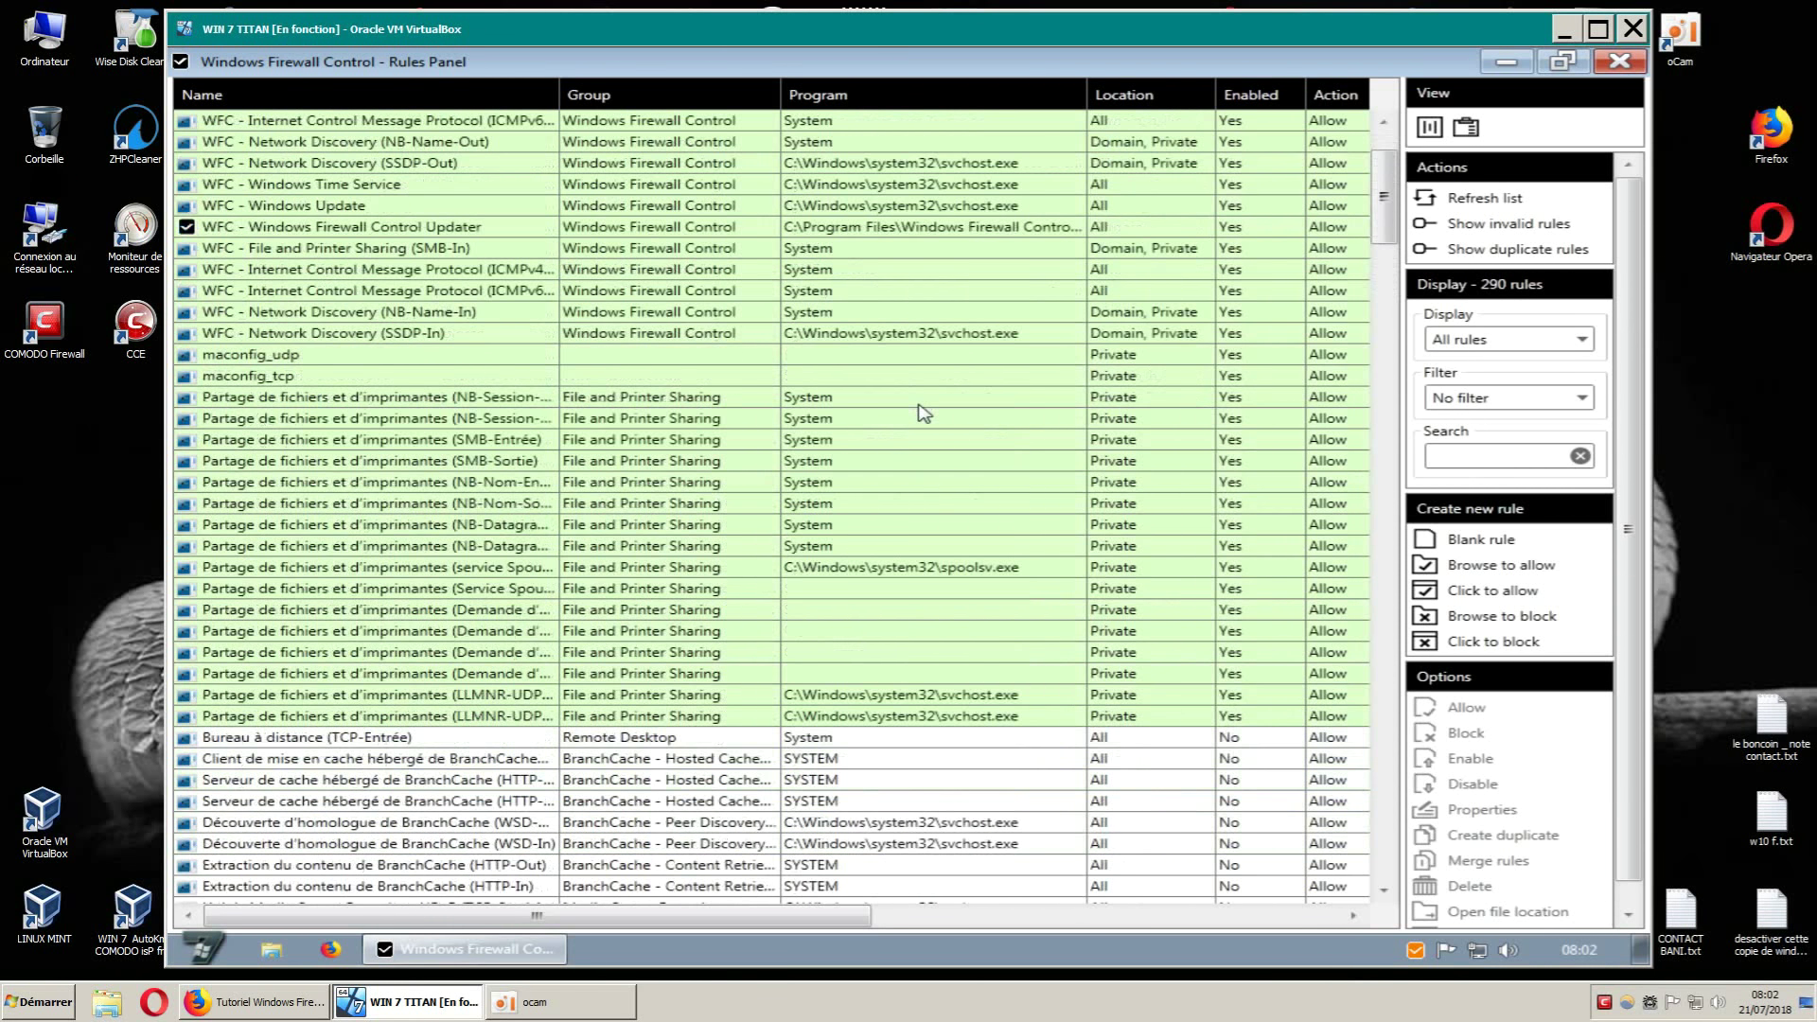
Switch the firewall's filtering profile to Medium Filtering and close the Rules Panel.
left_click(1507, 62)
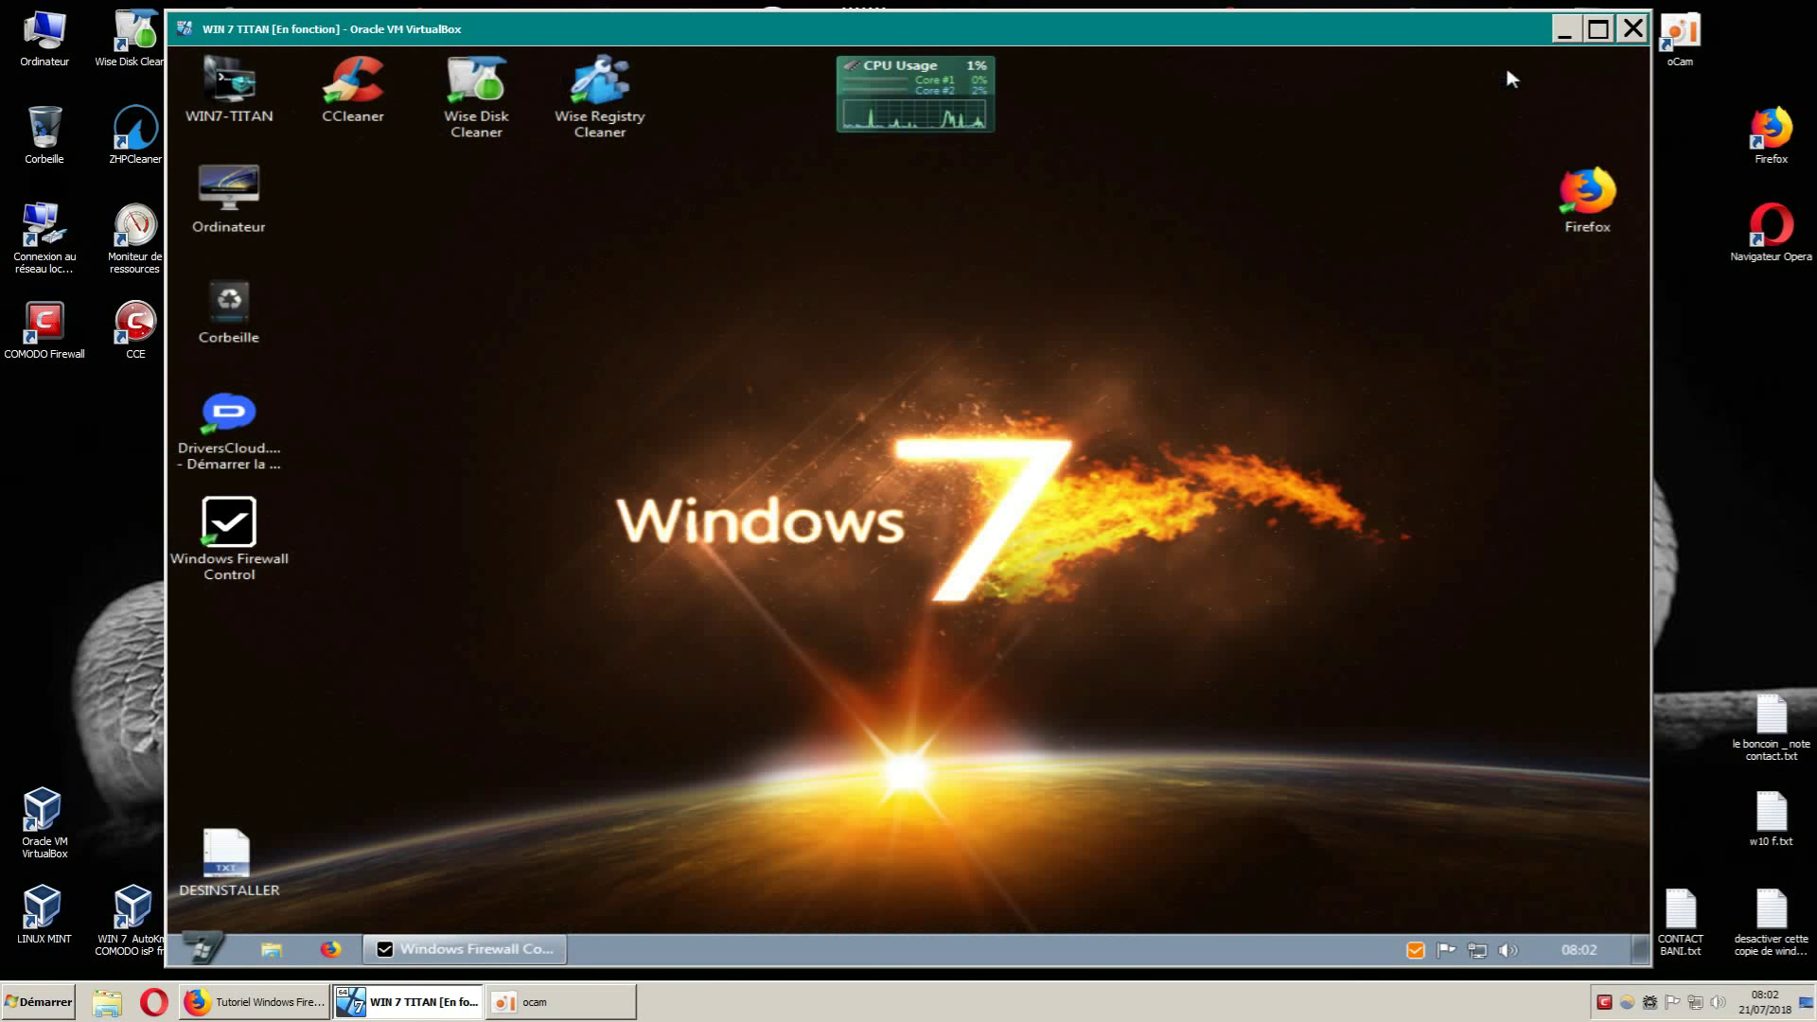
right_click(1415, 950)
mouse_move(1356, 833)
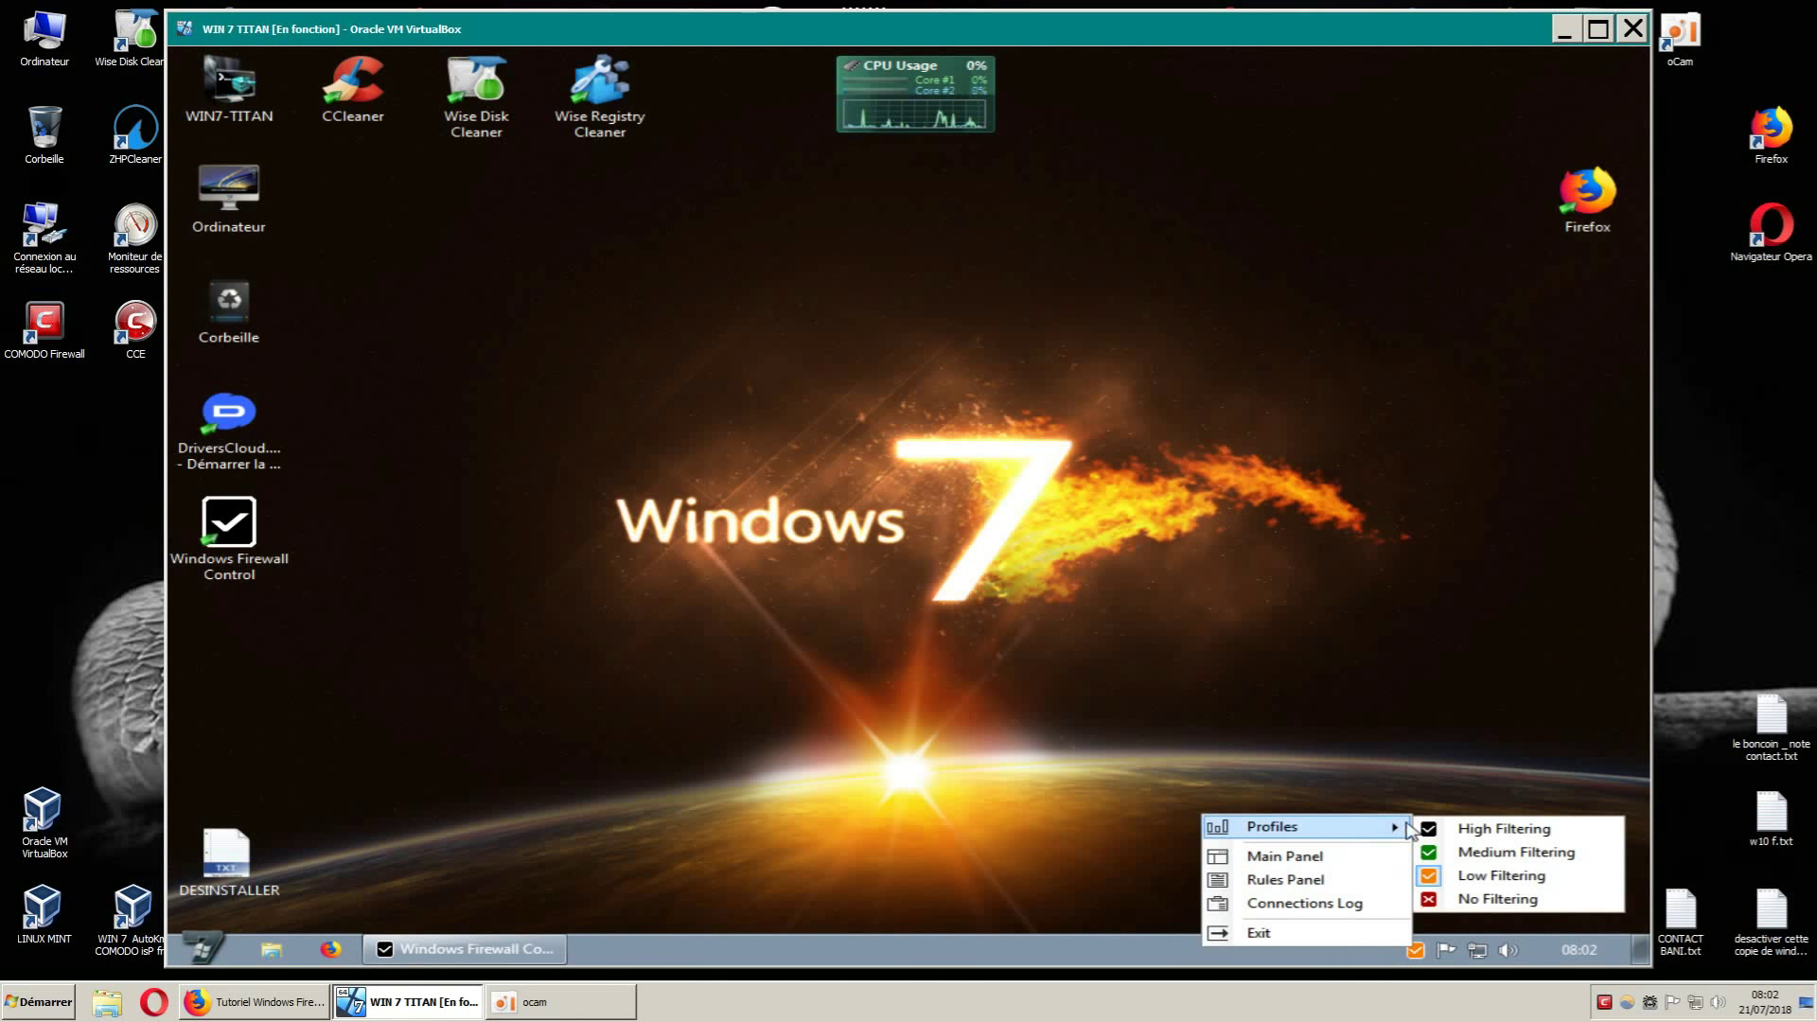
right_click(1417, 954)
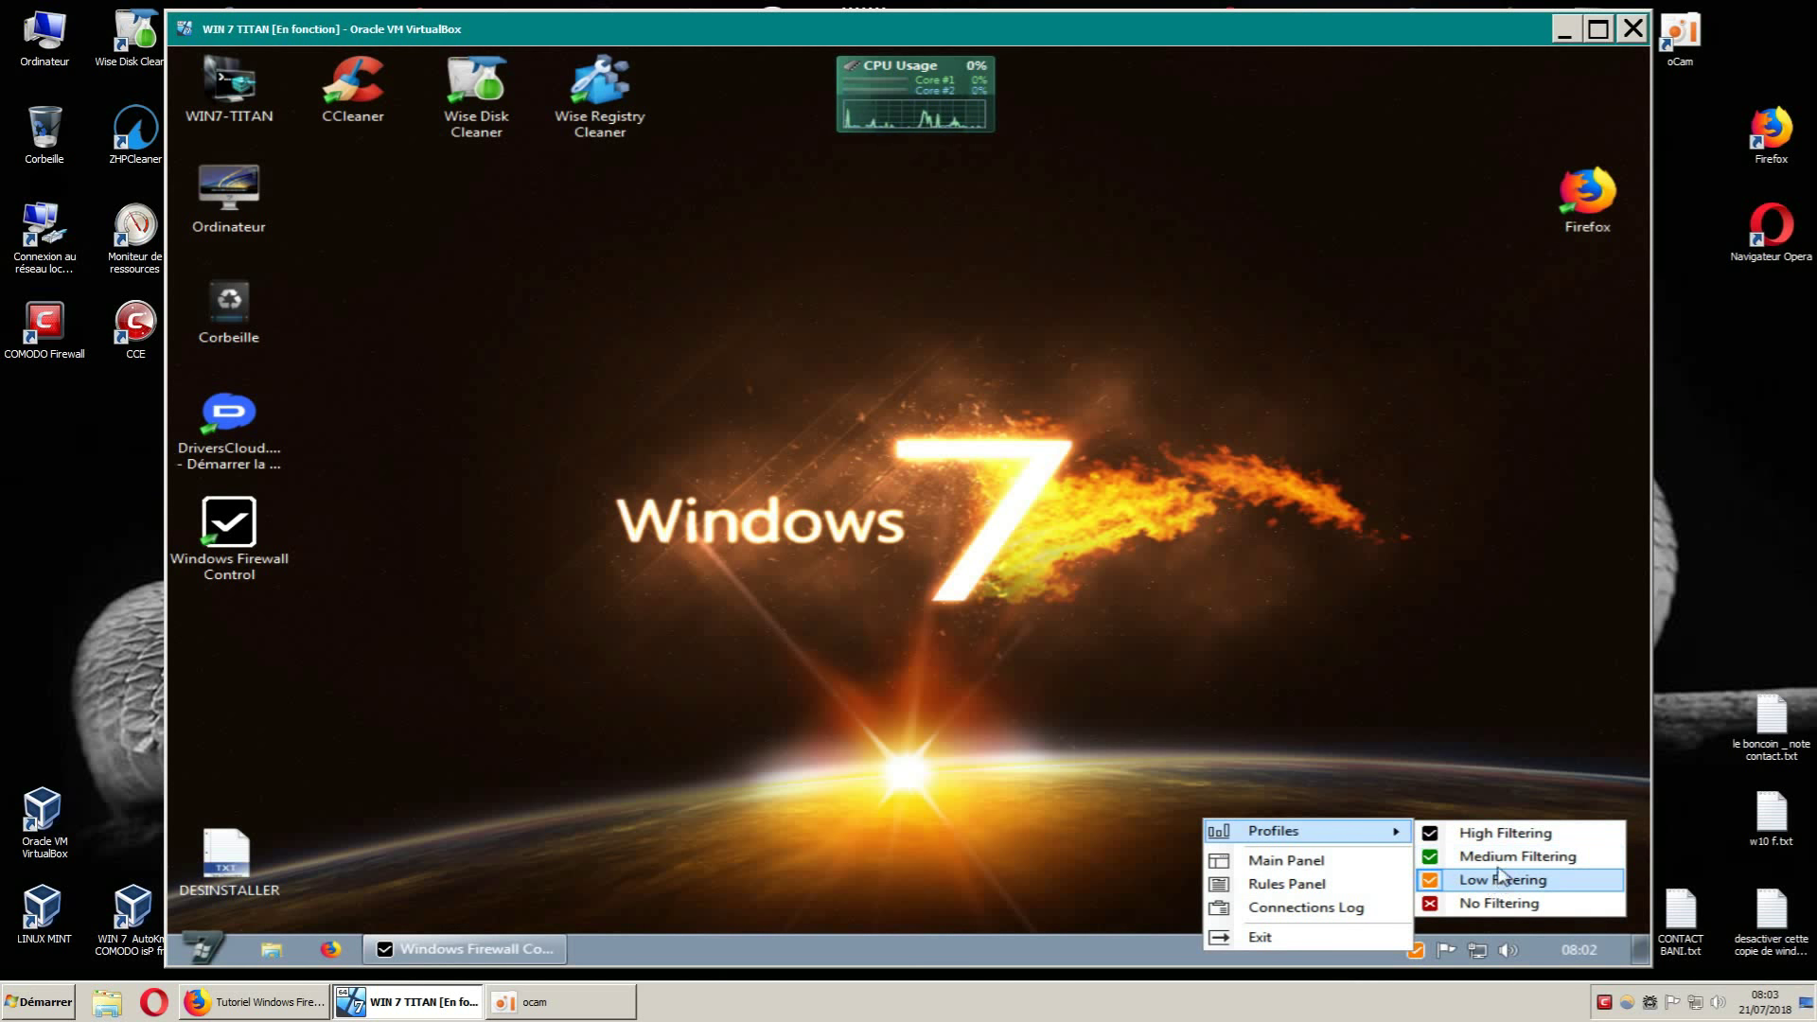
left_click(1492, 864)
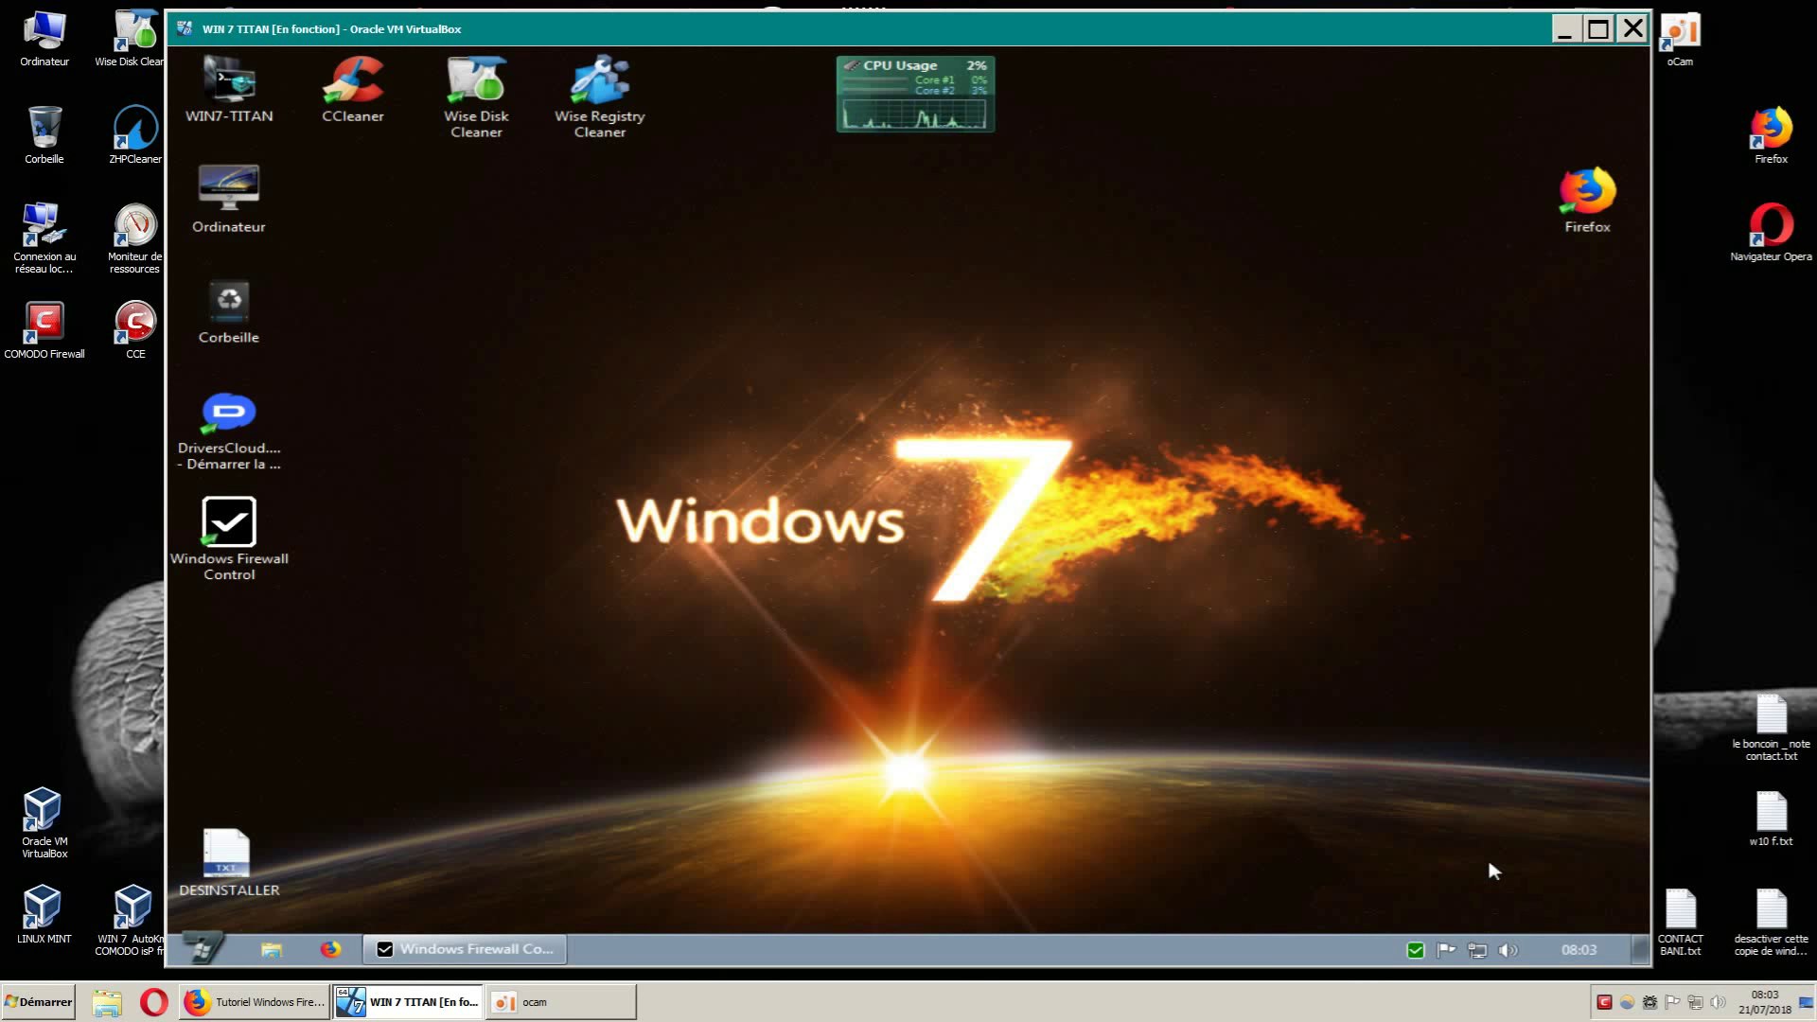
right_click(1417, 952)
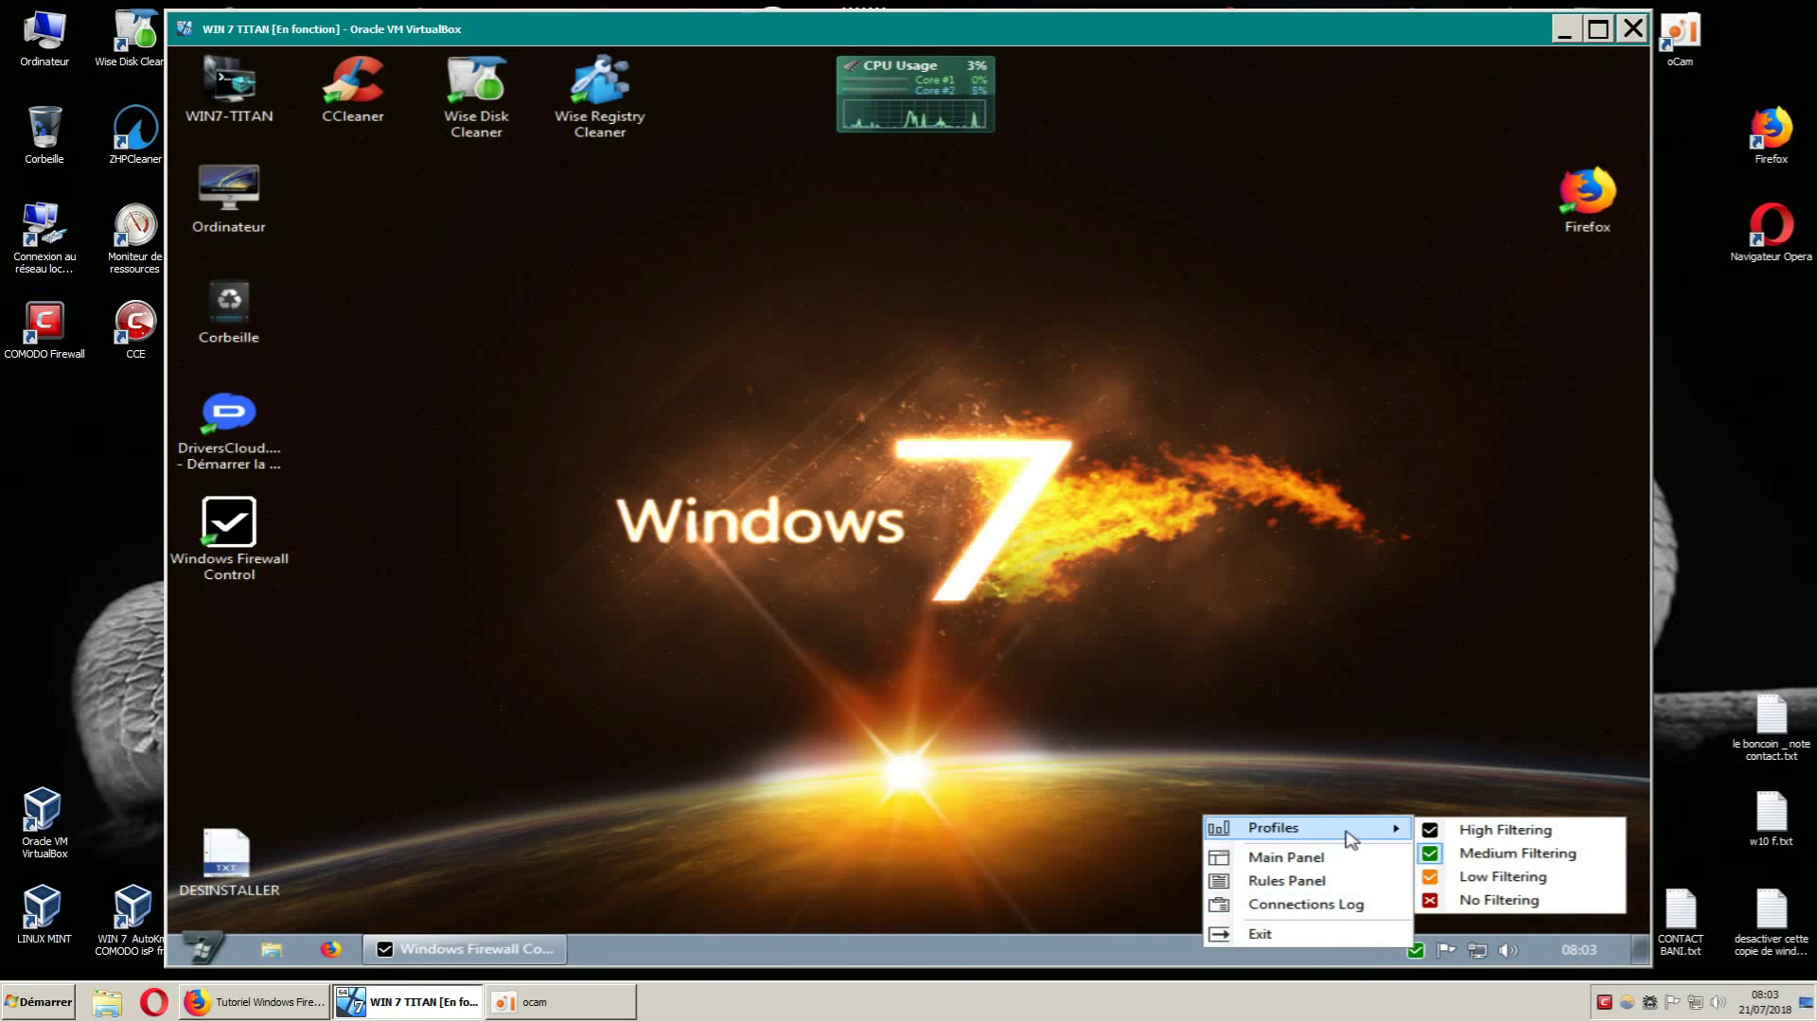
left_click(1496, 854)
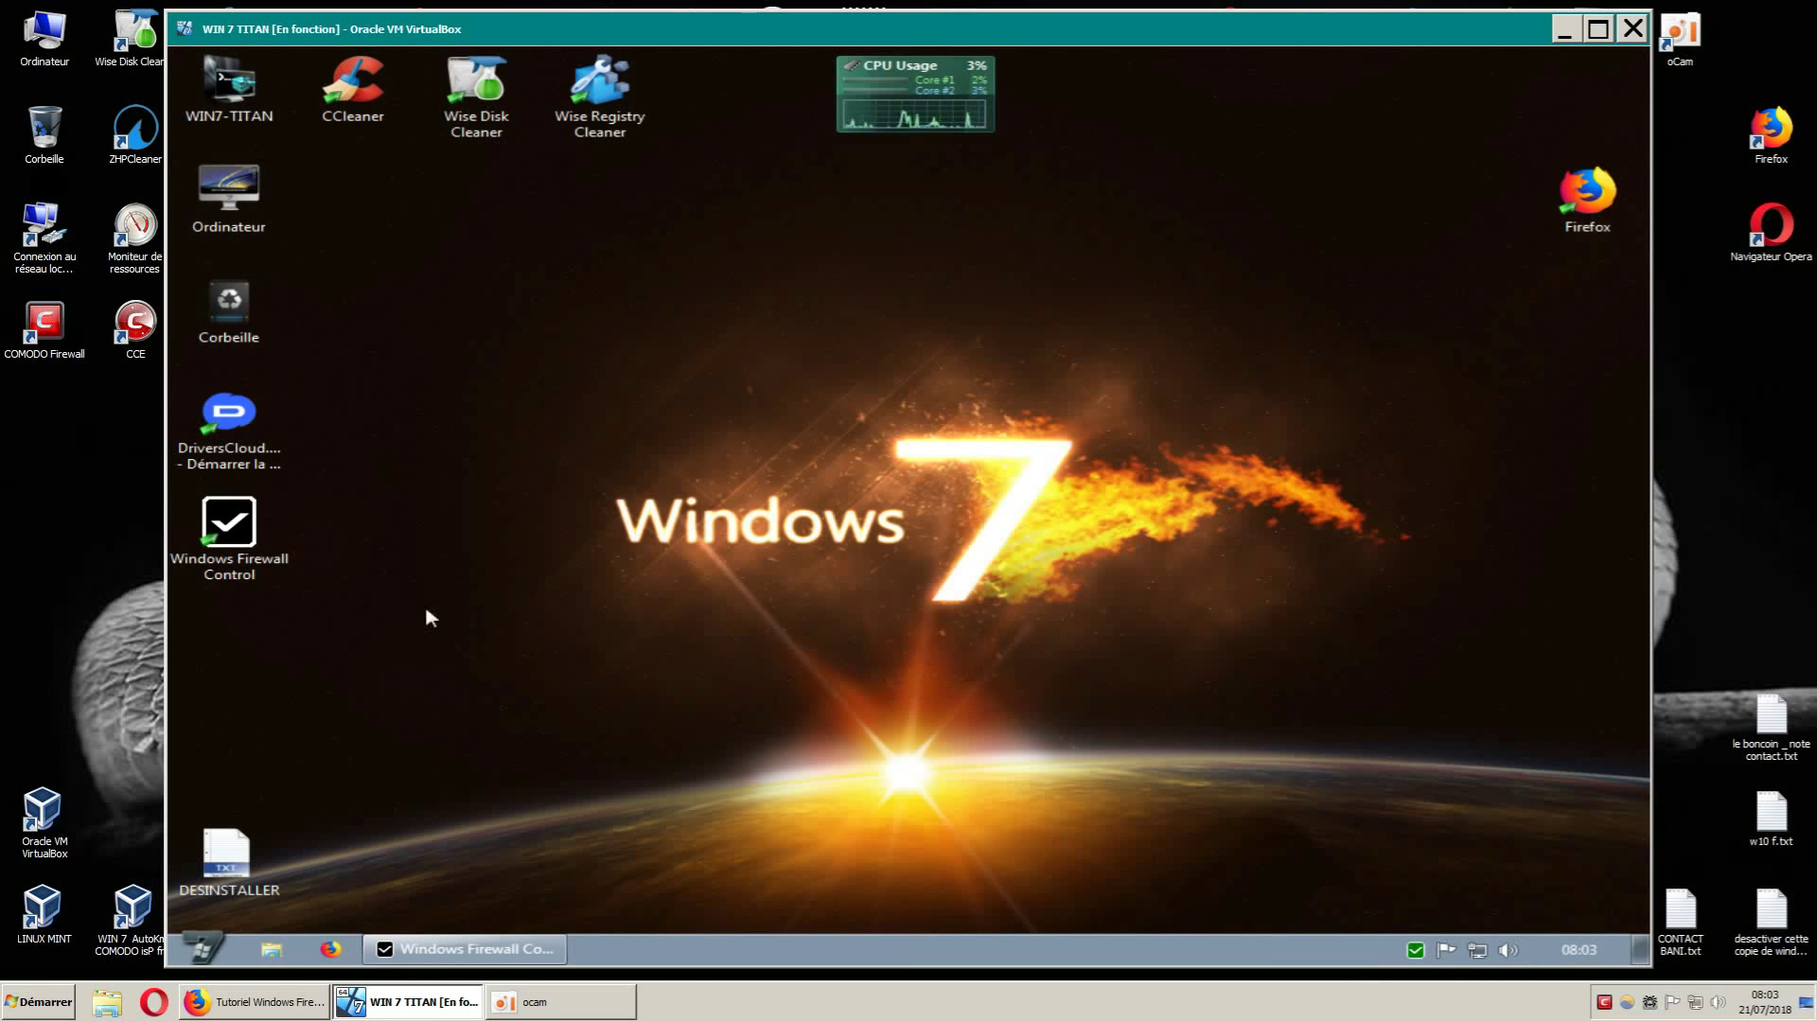
left_click(501, 947)
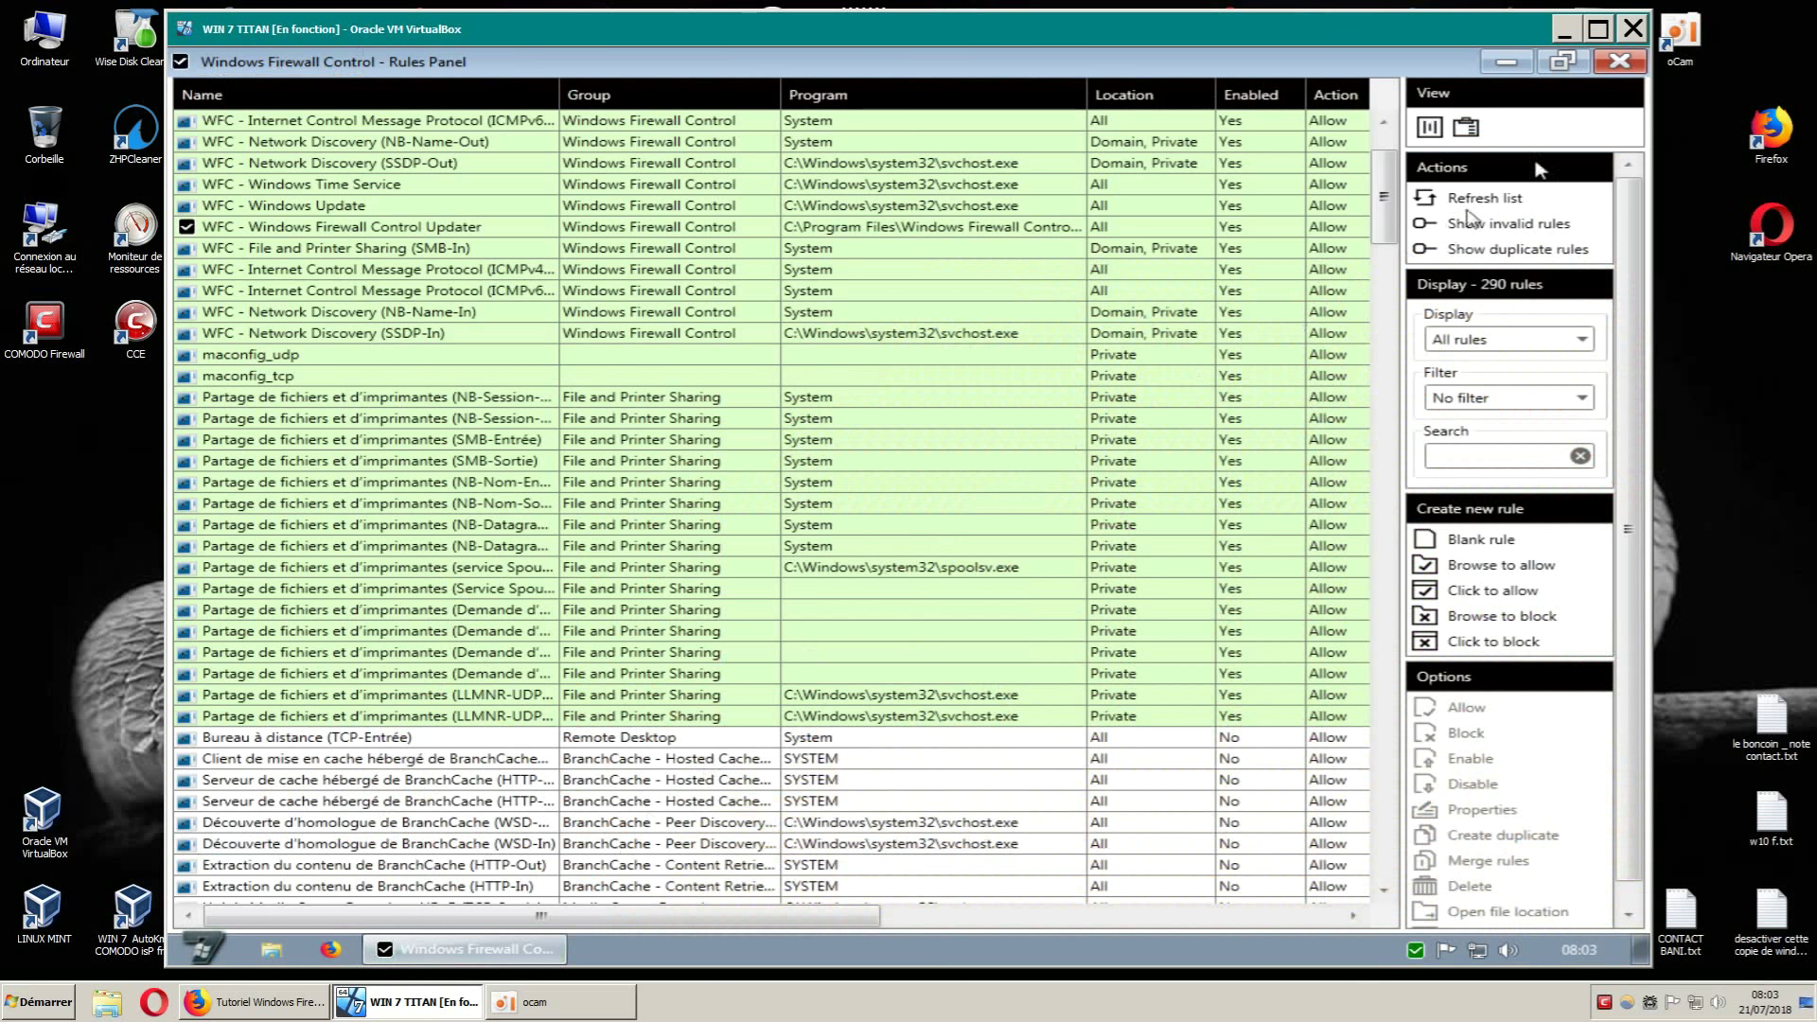
left_click(1620, 62)
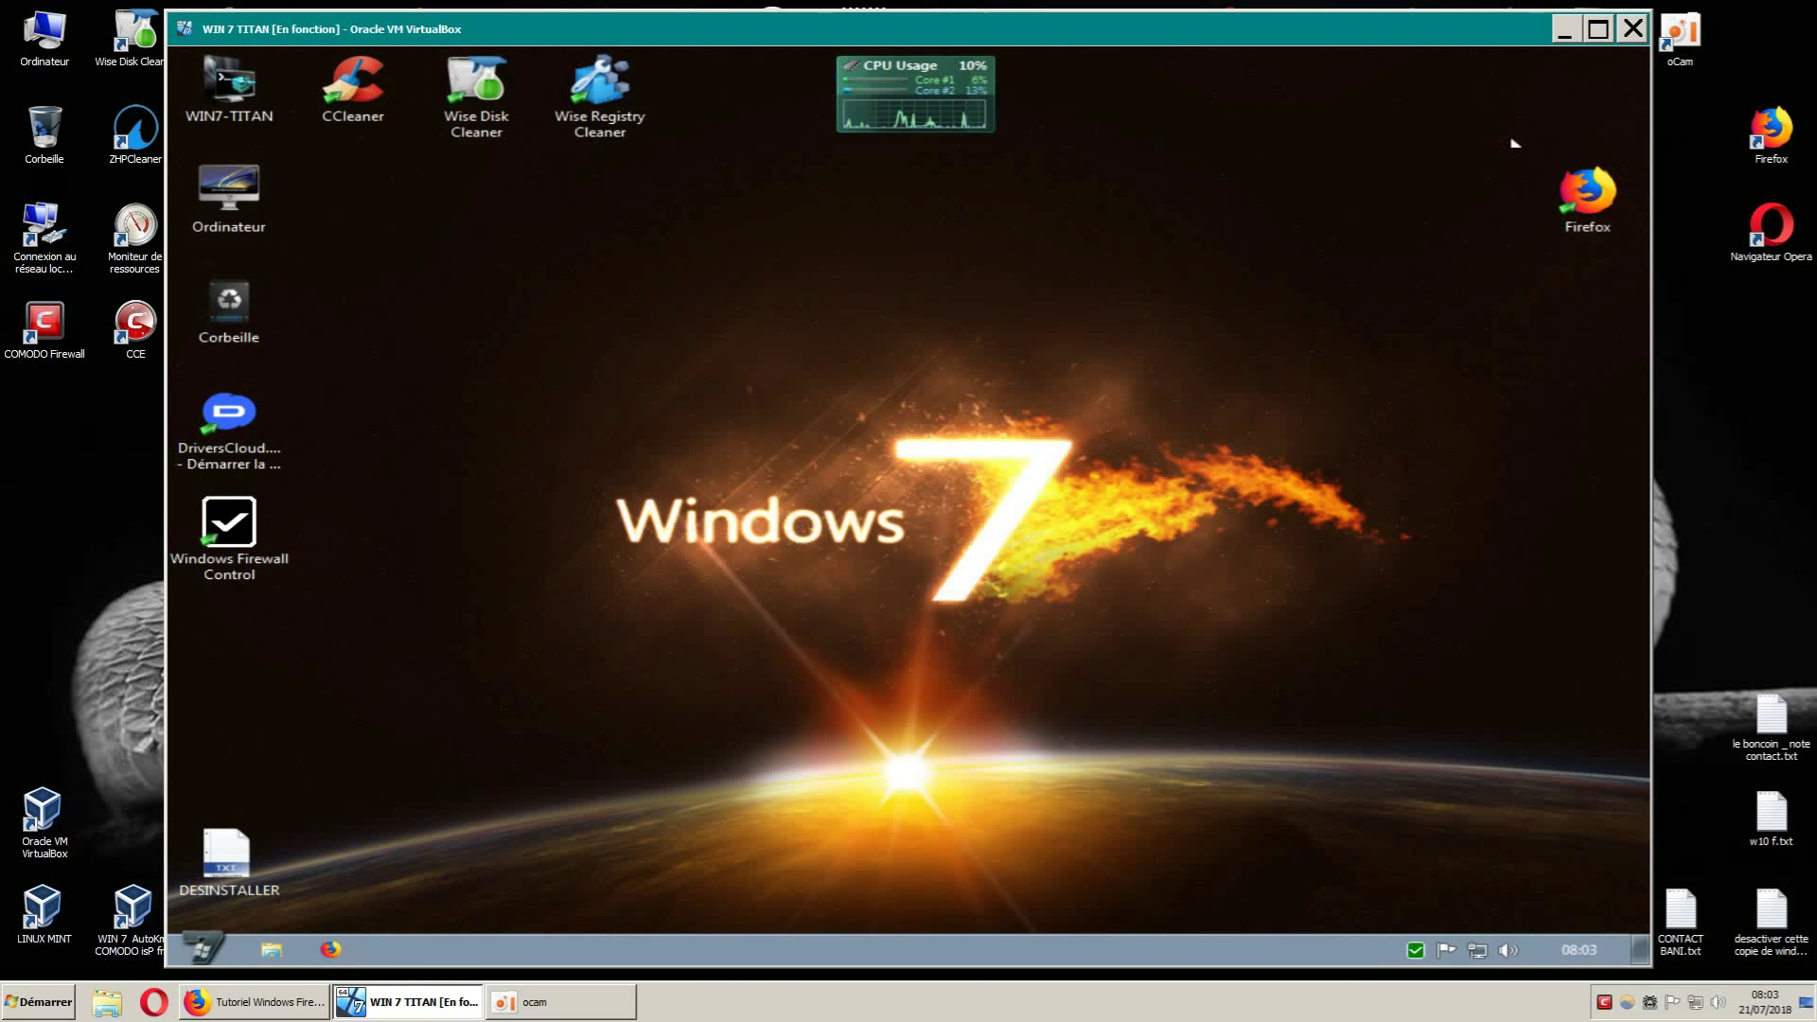
Open the Windows Firewall Control main window, move it higher on the desktop and enlarge it to show the full Profiles page.
right_click(698, 508)
left_click(772, 540)
double_click(251, 559)
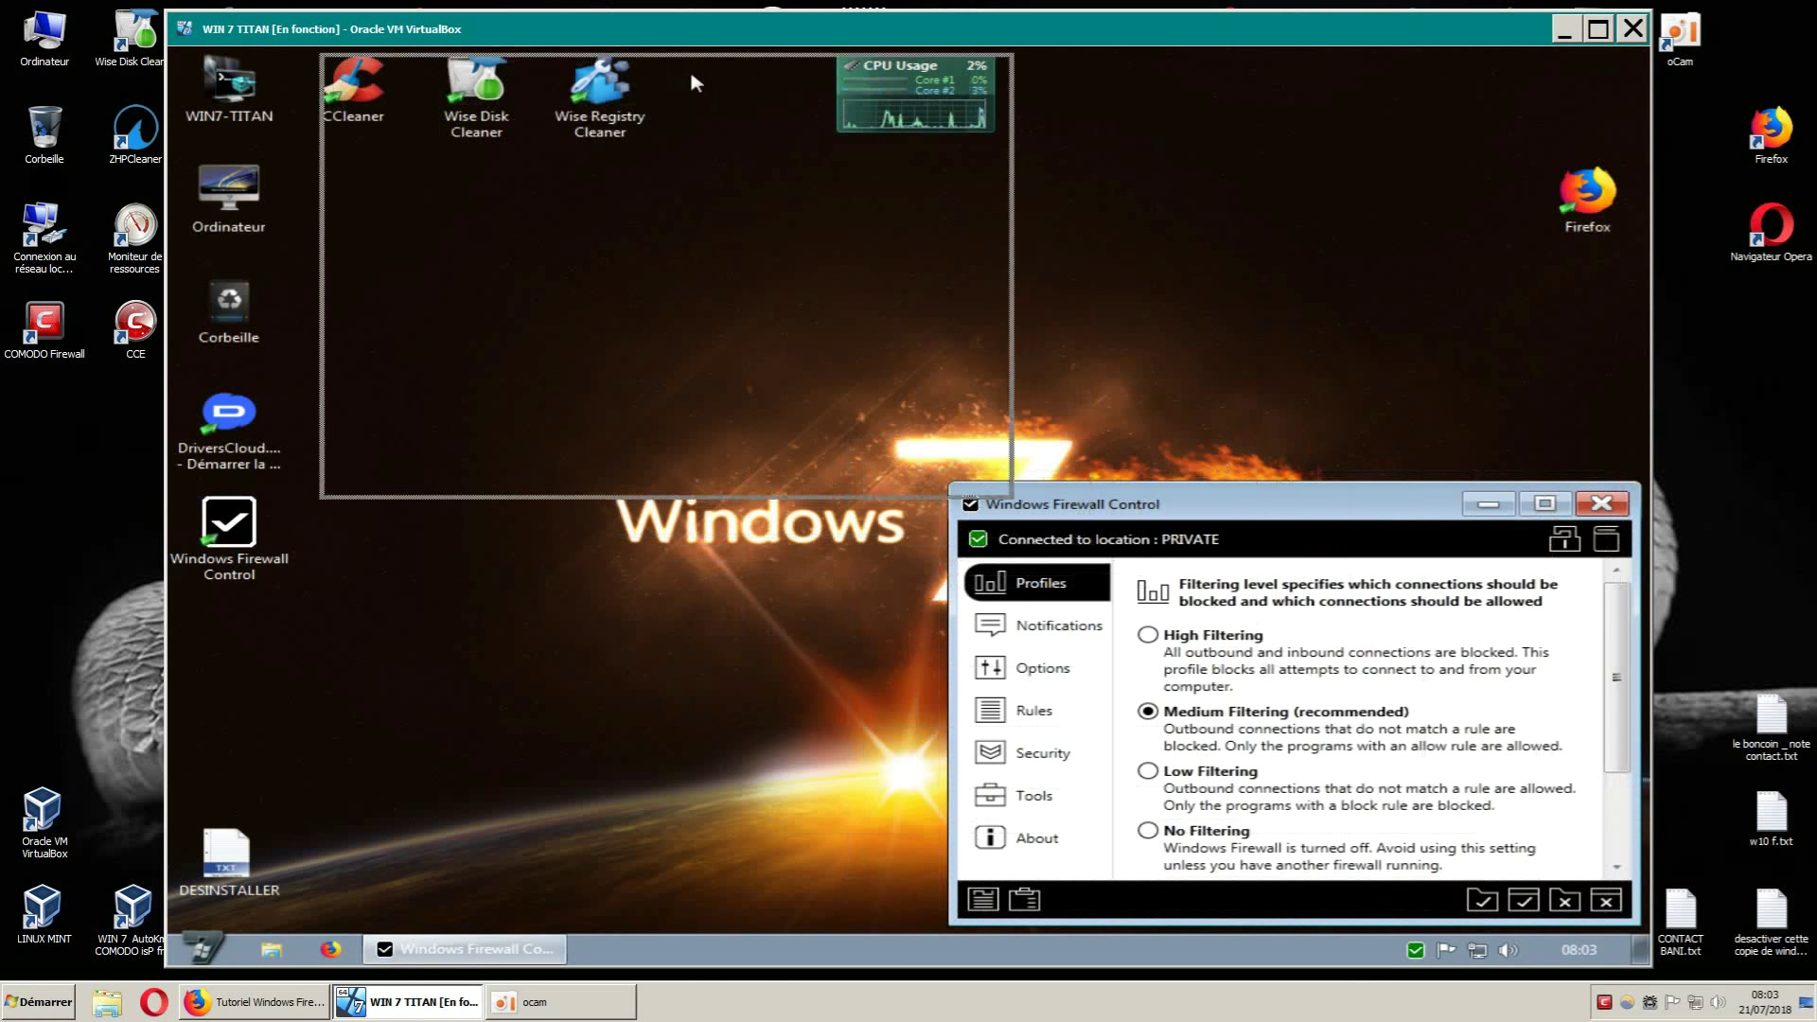
left_click_drag(696, 84, 695, 83)
left_click_drag(1011, 501, 1564, 906)
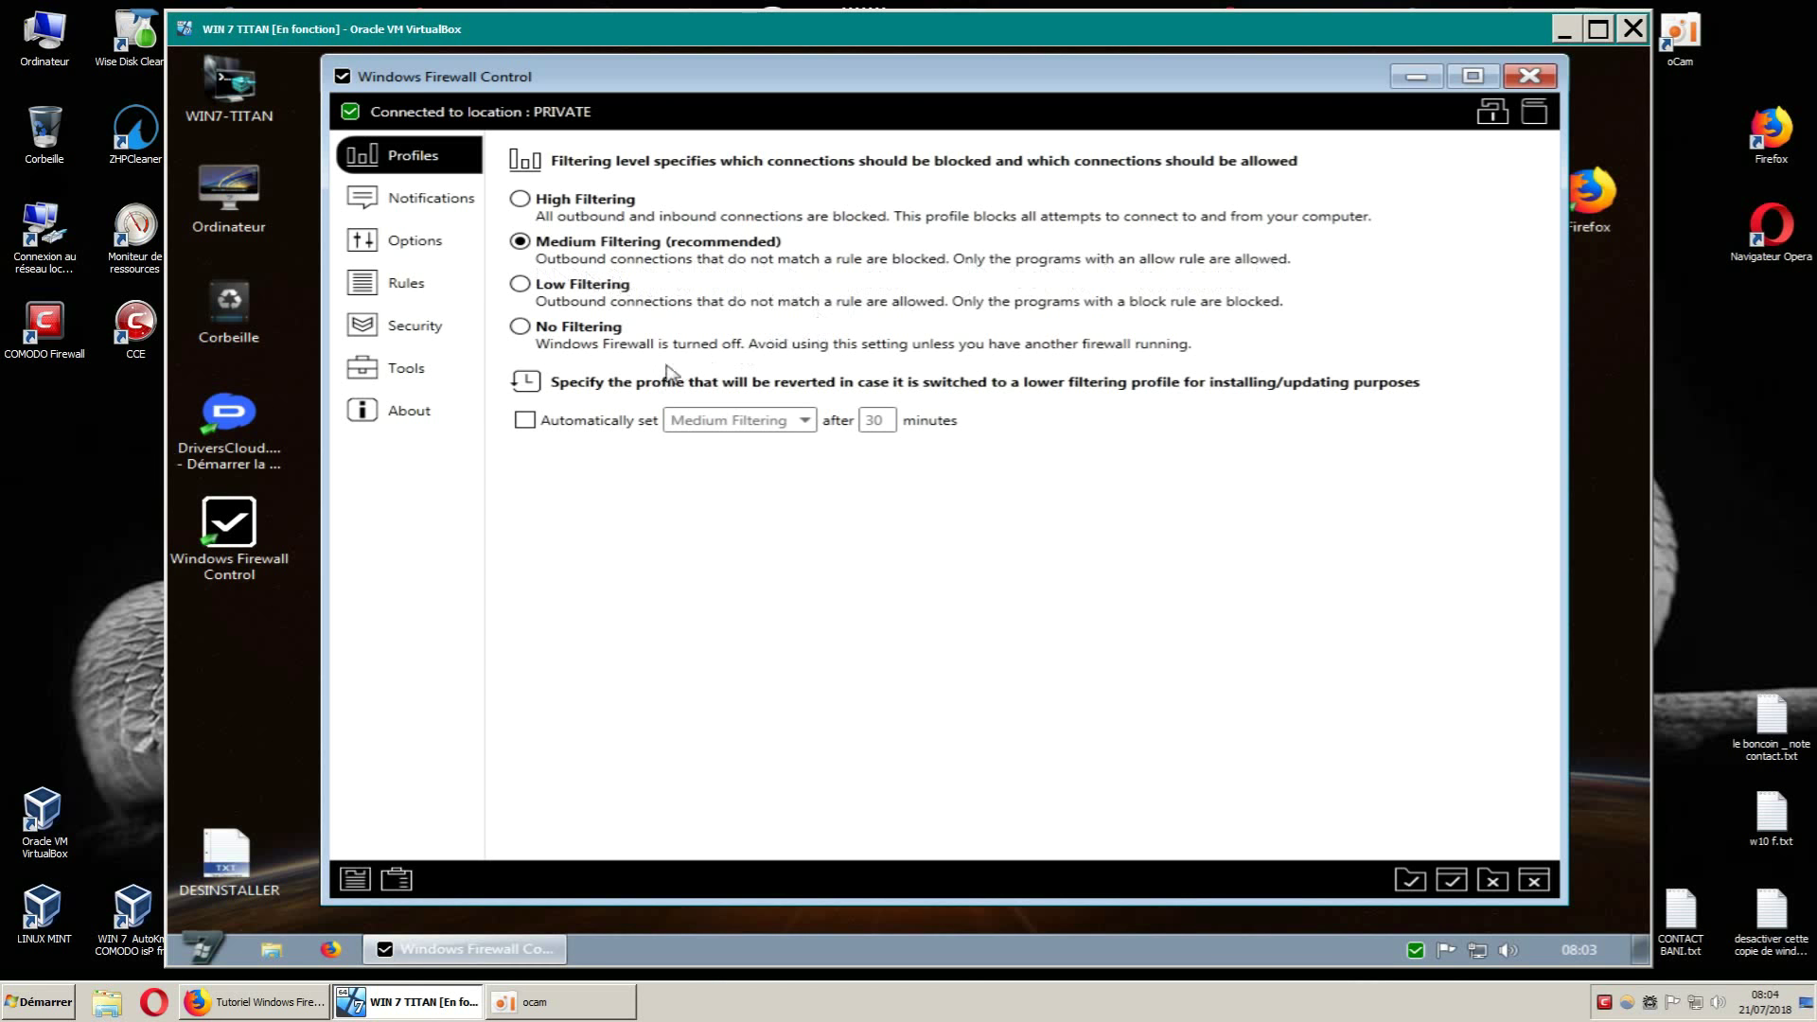
Examine the Options page, covering shell integration, automatic start, global hotkeys, color settings and user settings import or export.
left_click(431, 248)
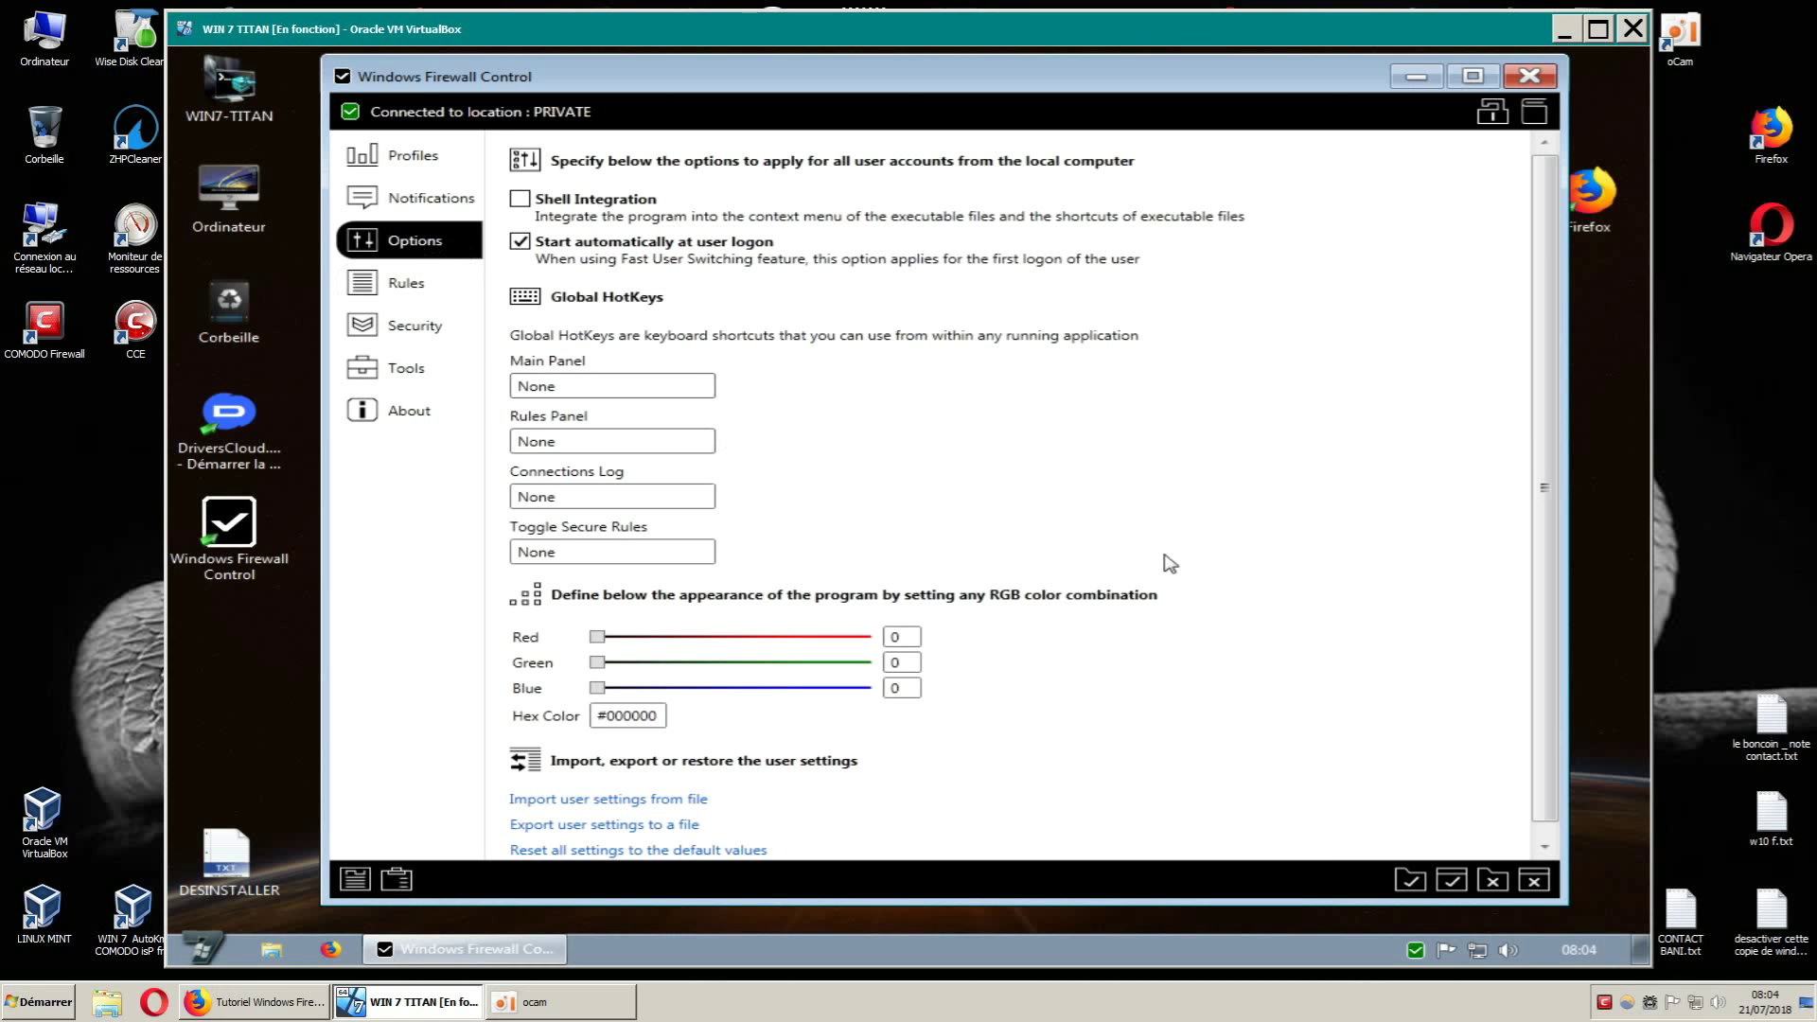
scroll(1305, 598, "down", 1)
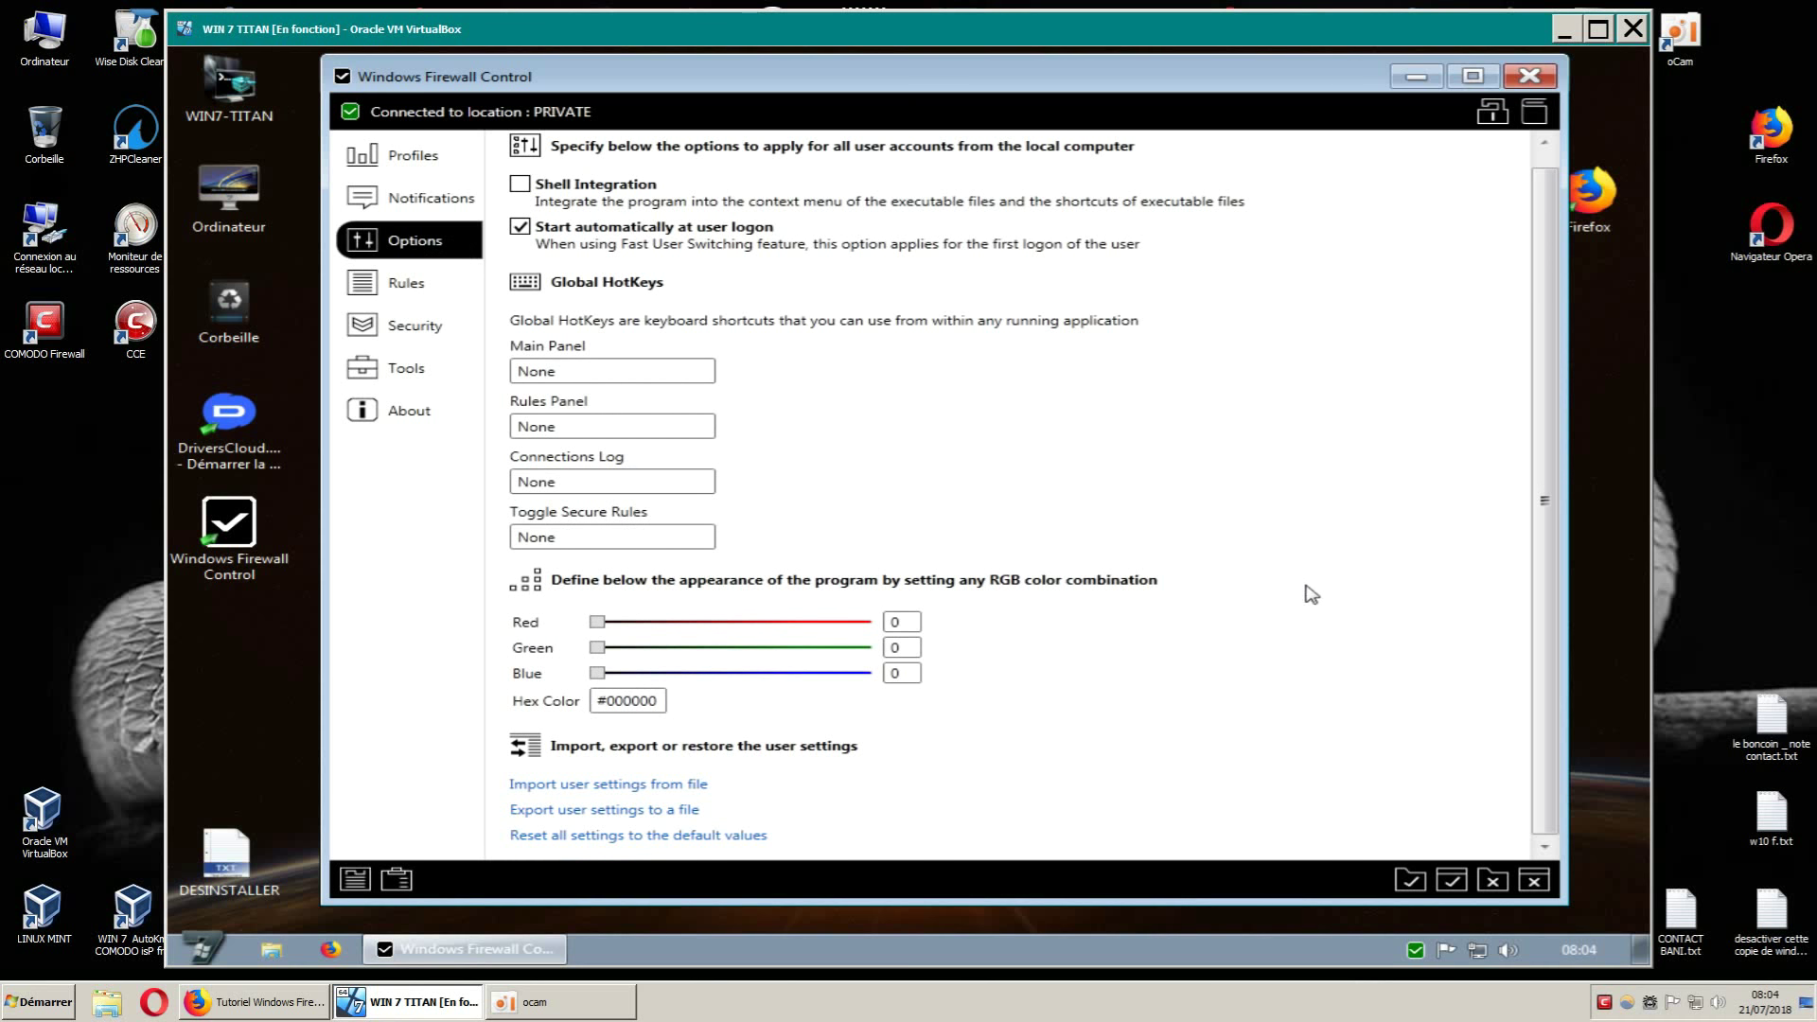
scroll(1323, 605, "up", 1)
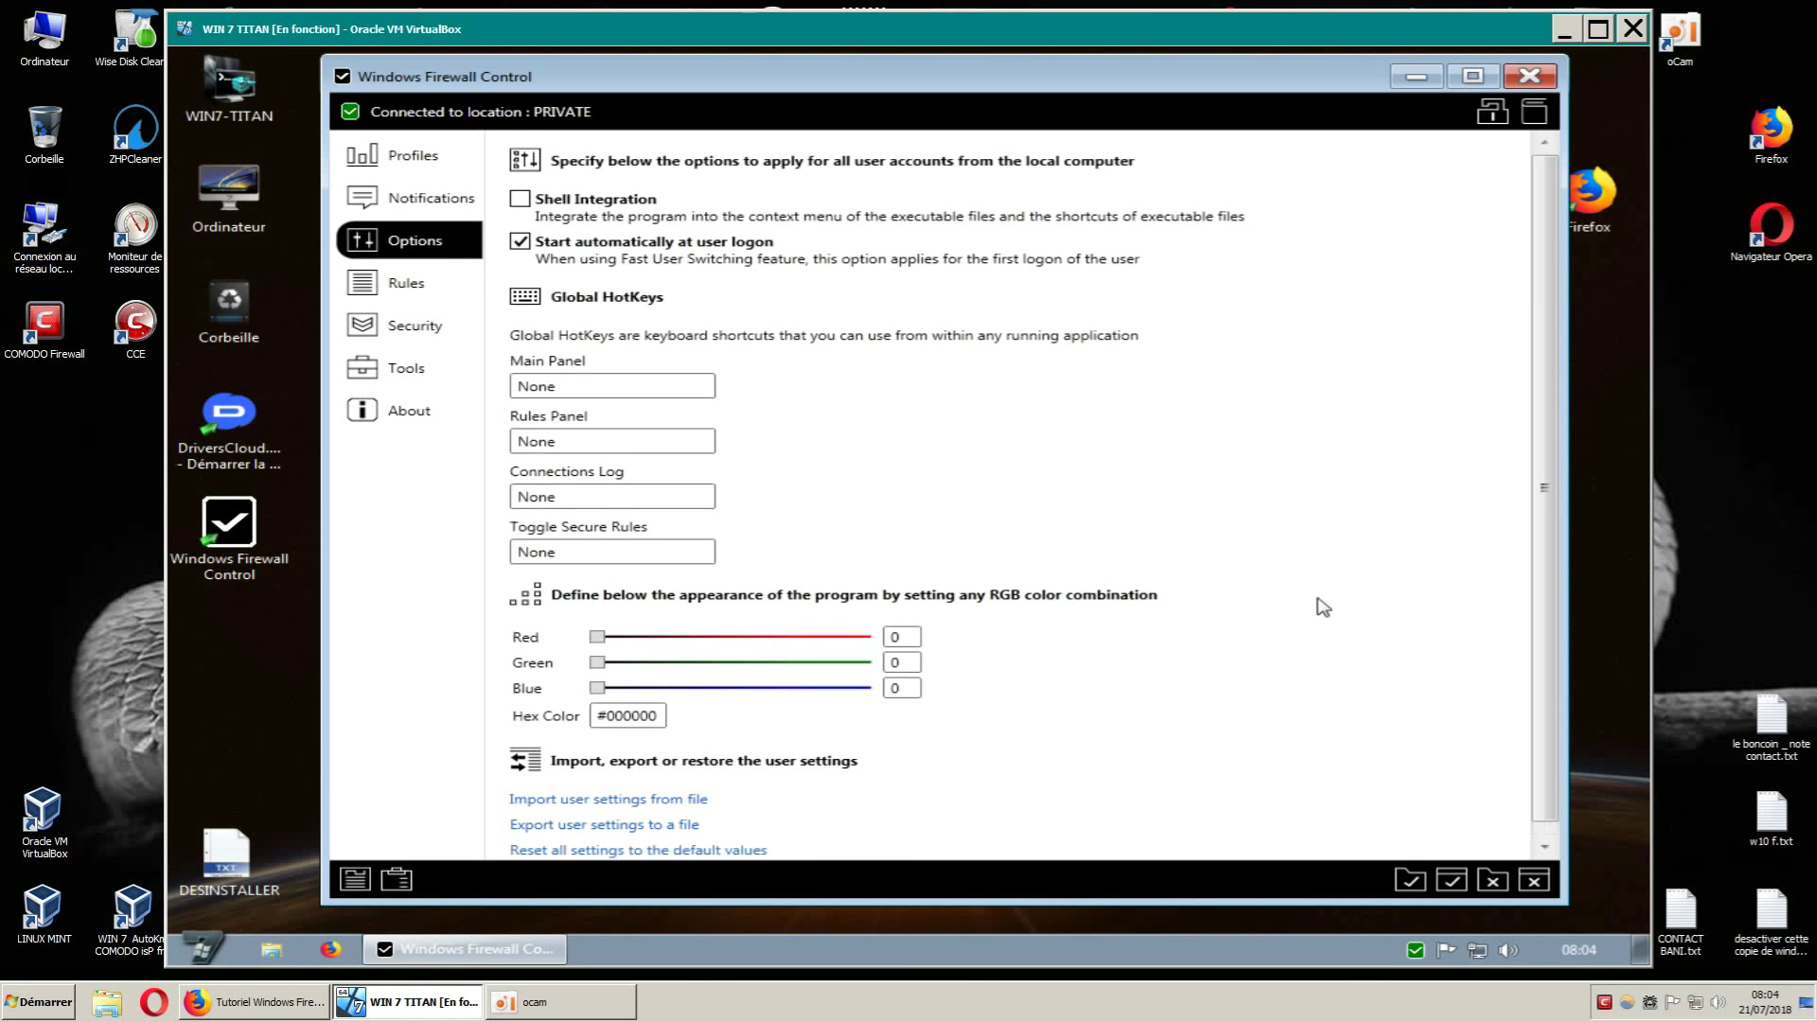
scroll(1330, 610, "down", 1)
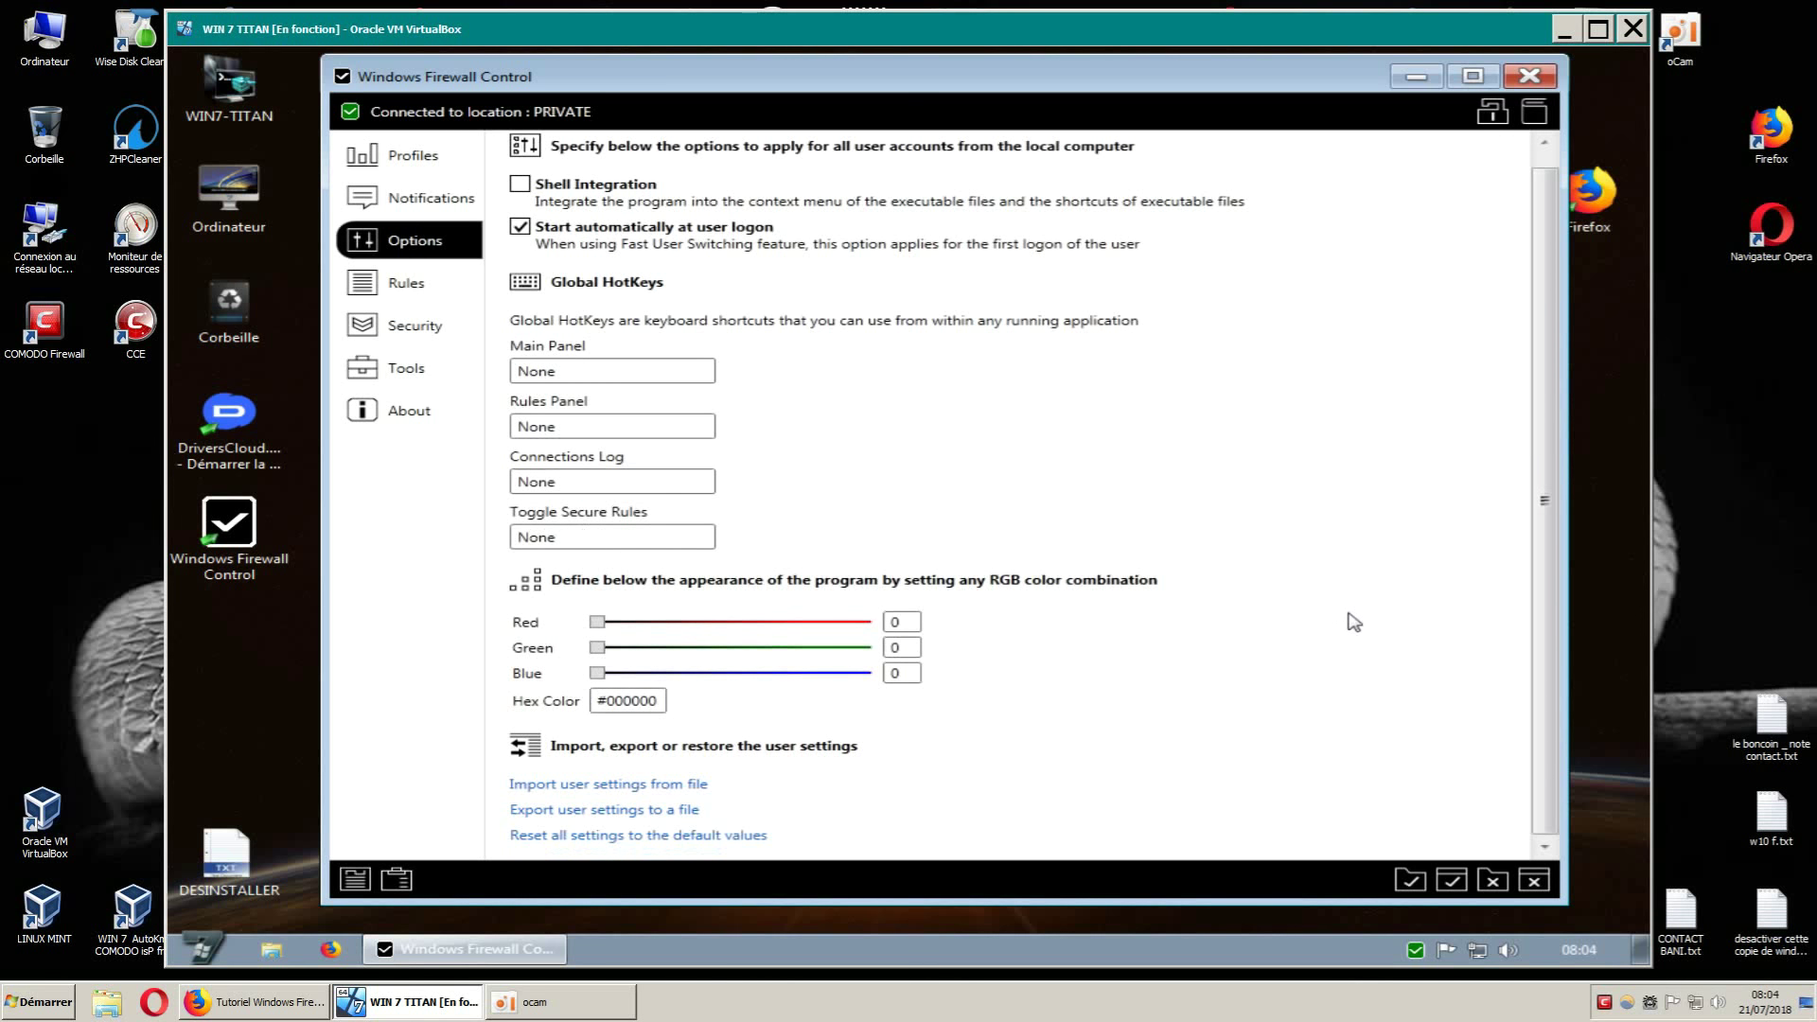
scroll(1354, 622, "up", 1)
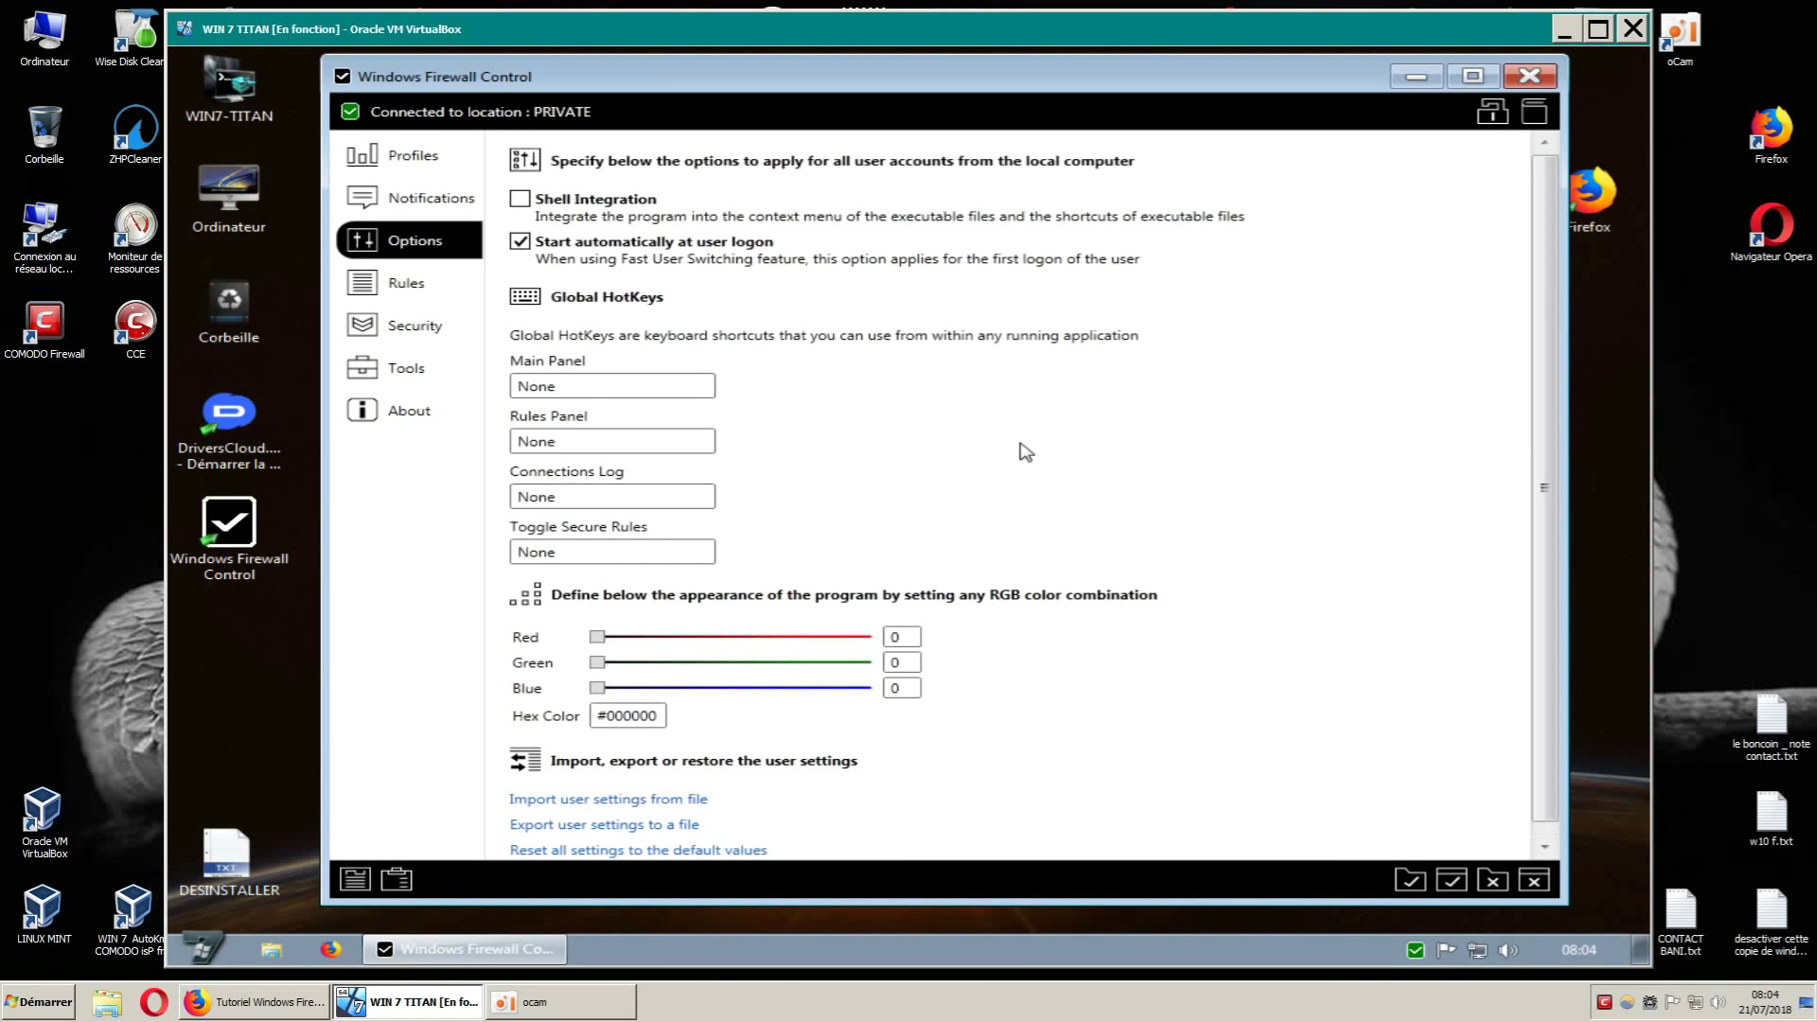
scroll(1297, 535, "down", 1)
scroll(1299, 537, "up", 1)
Review the Profiles and Notifications pages and return to the Options page.
left_click(419, 159)
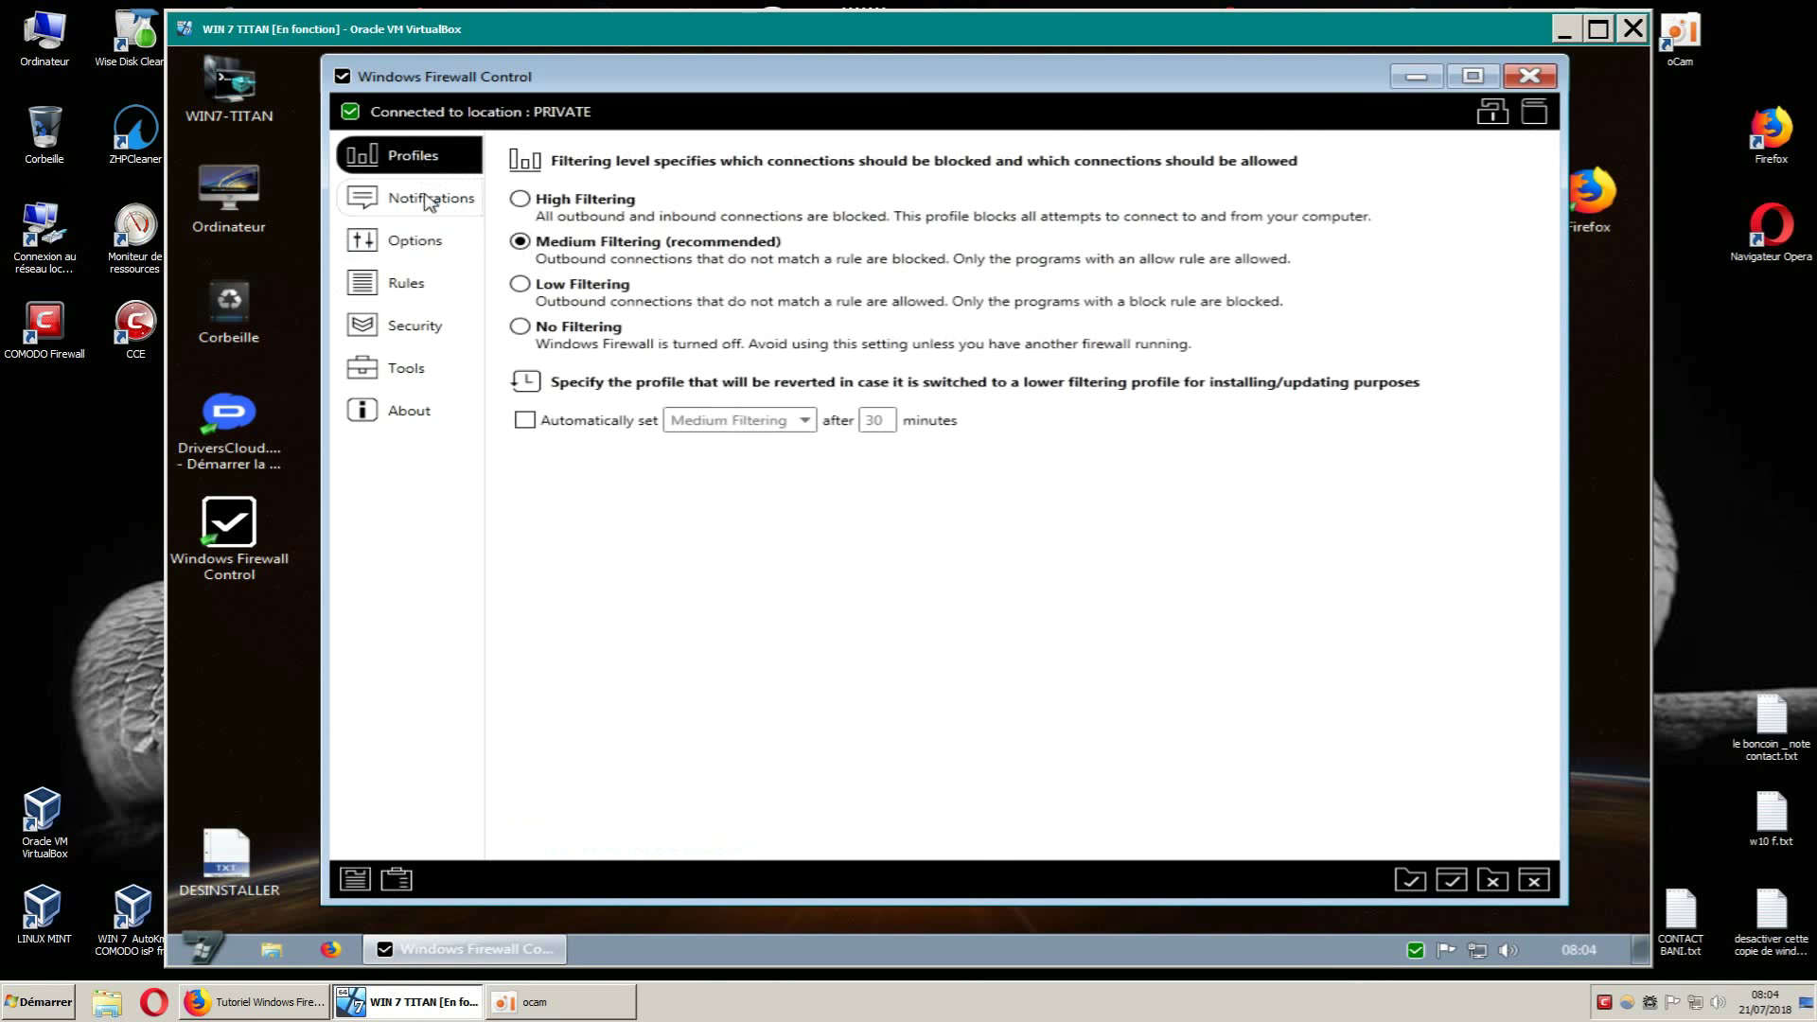
left_click(426, 202)
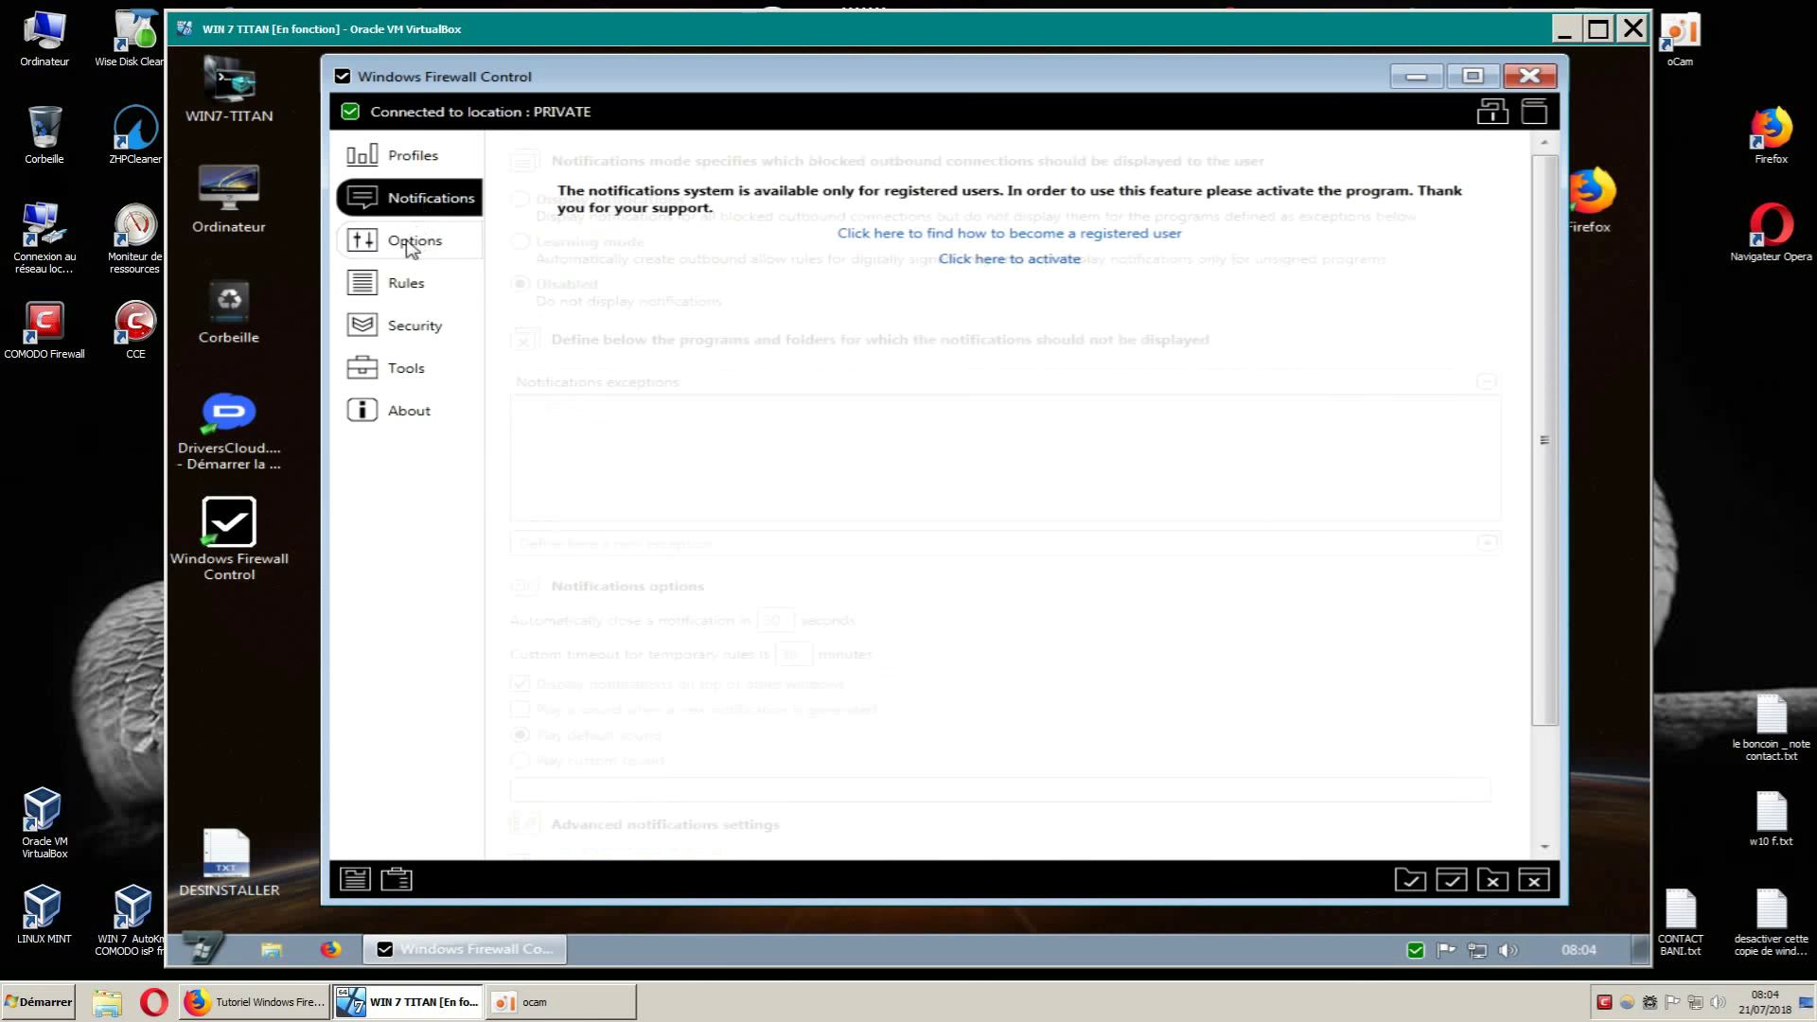
left_click(415, 243)
scroll(1363, 502, "down", 1)
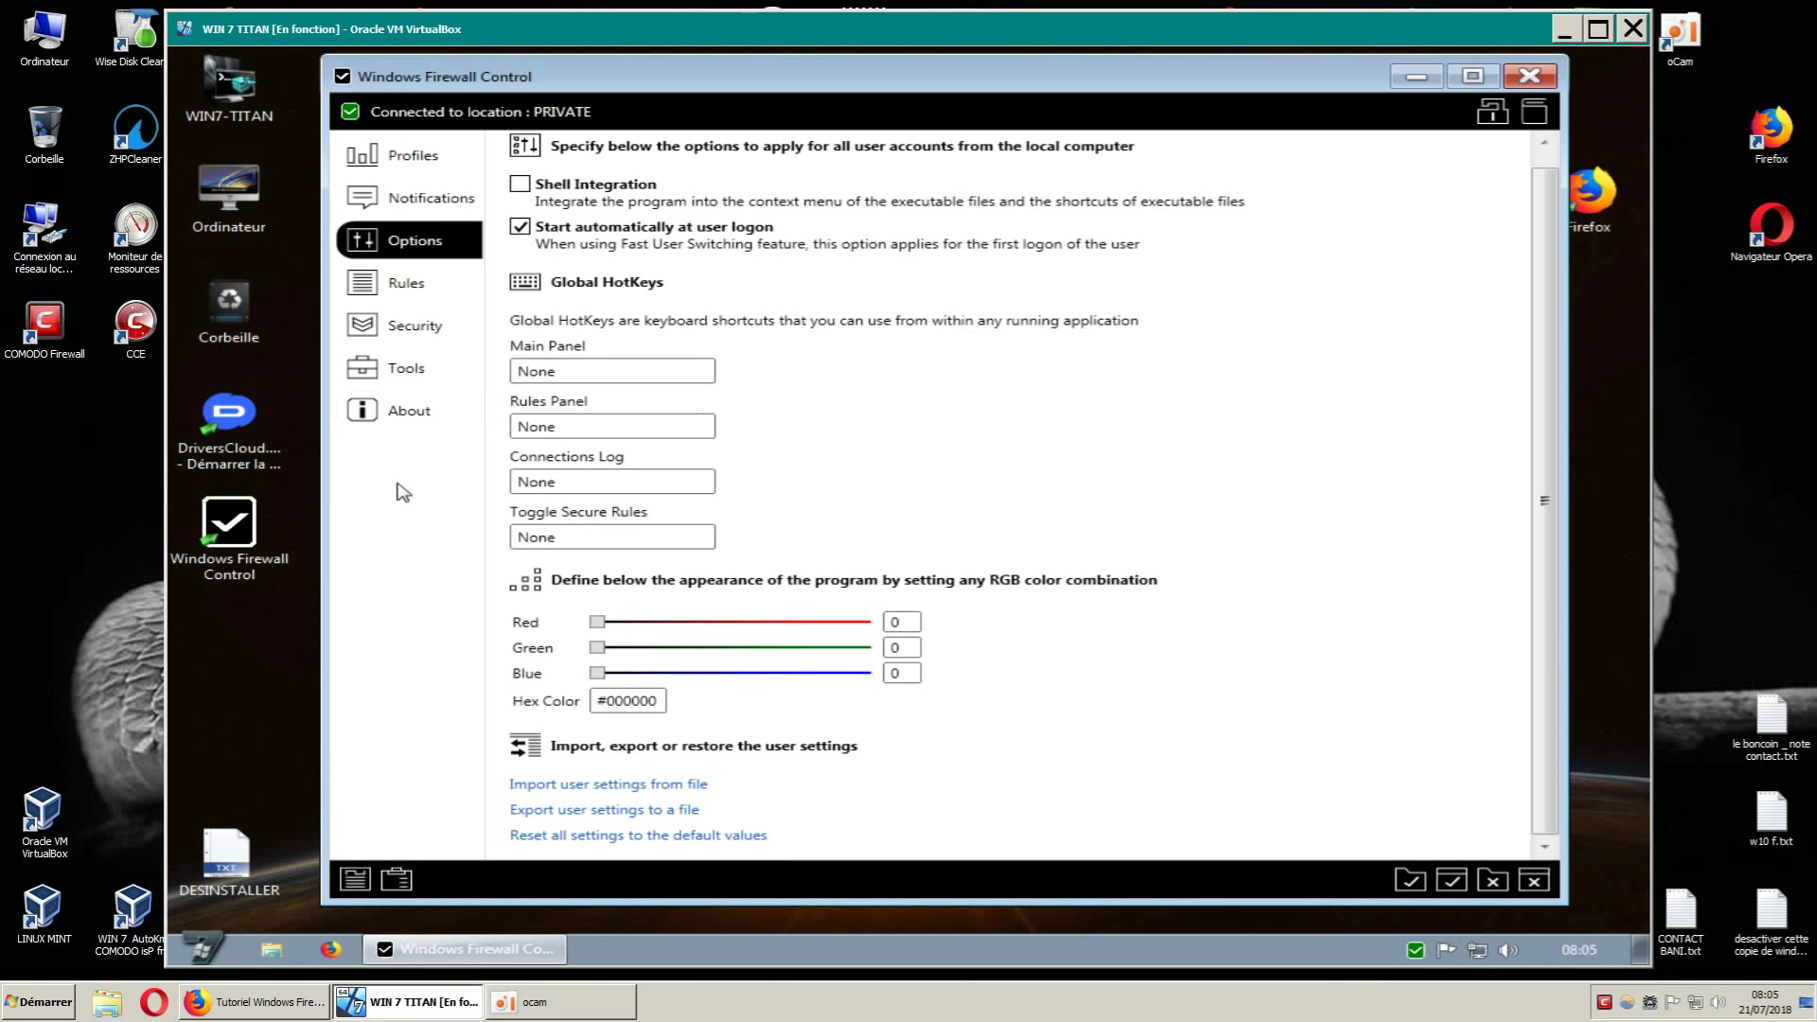
Review the Rules, Security and Tools pages of the main window without changing any settings.
left_click(407, 299)
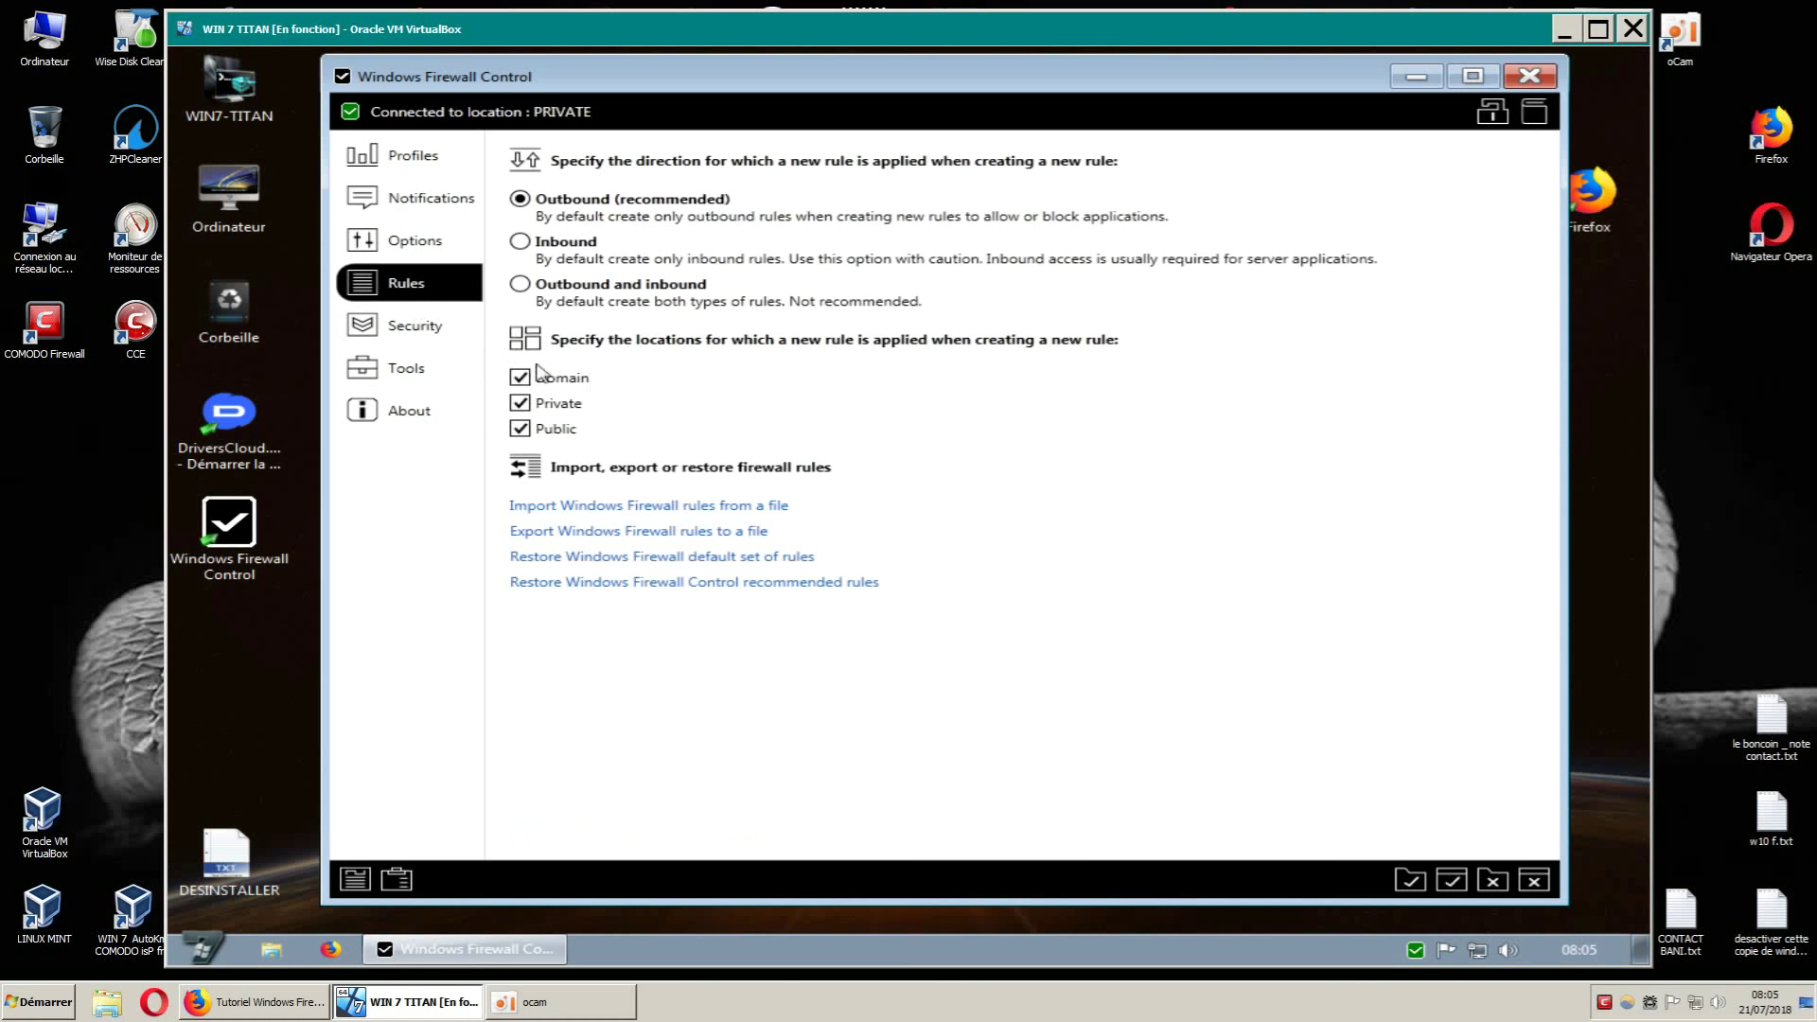
left_click(434, 336)
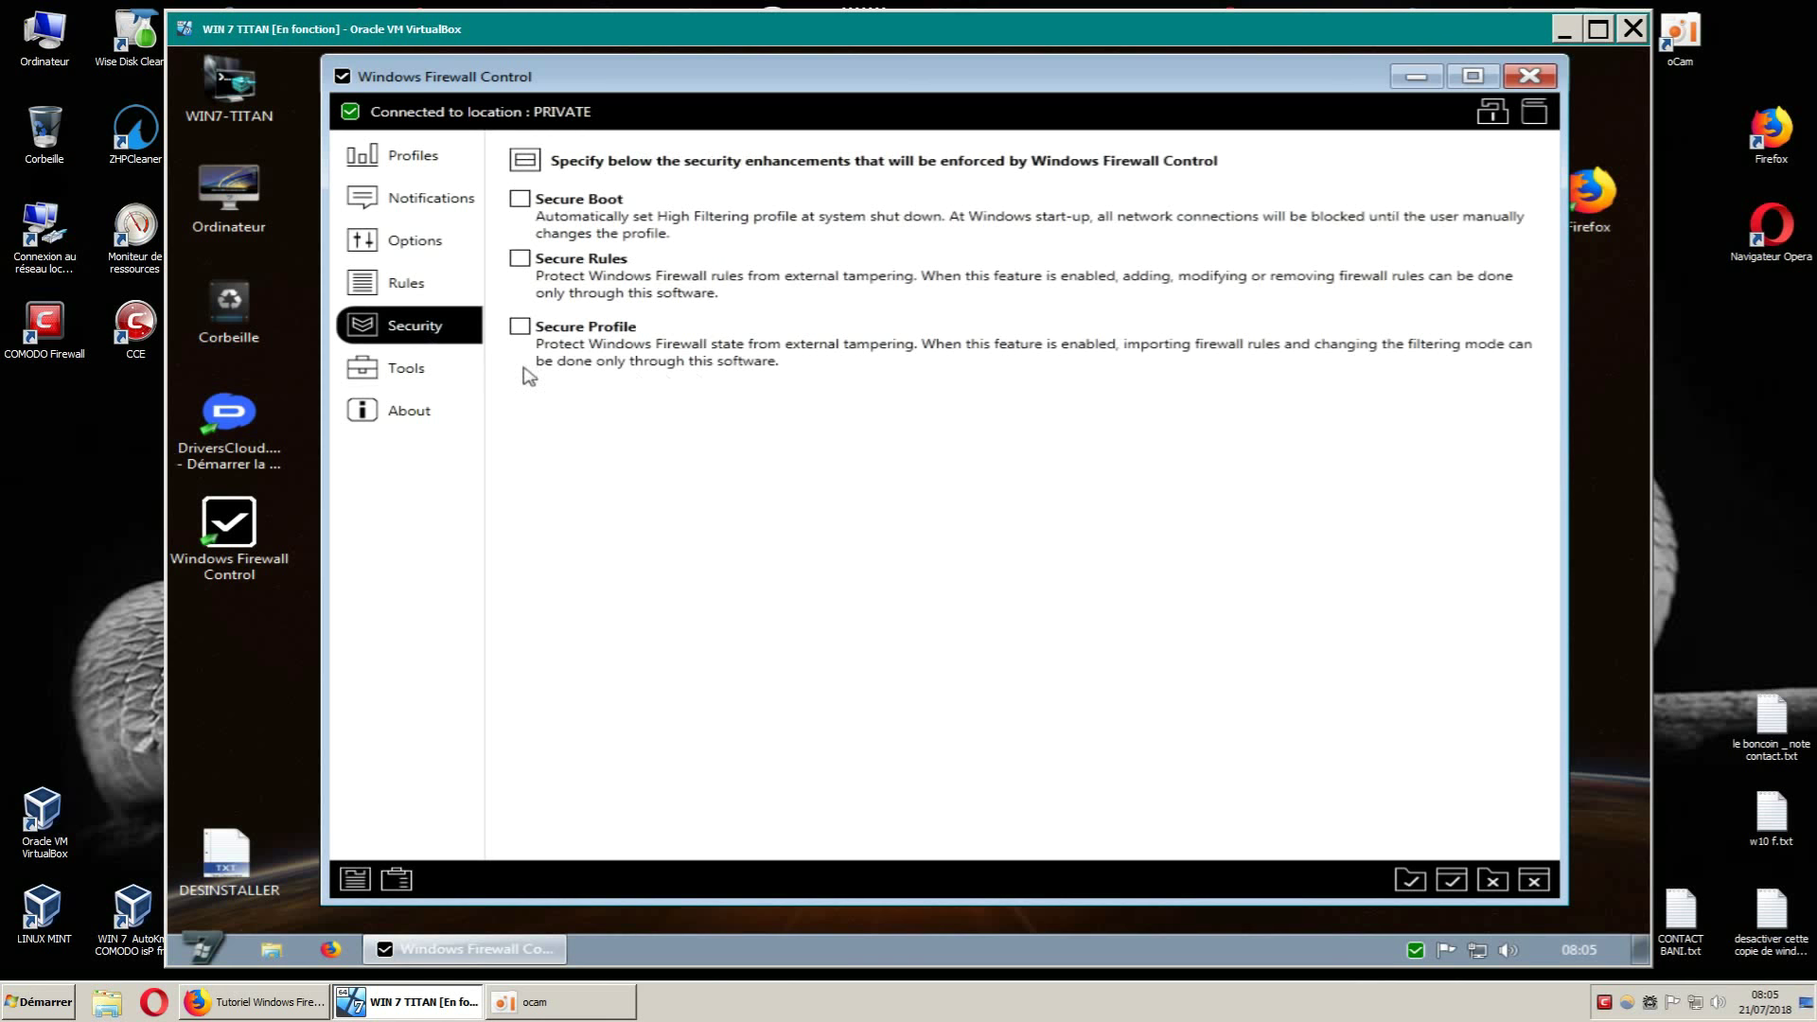
left_click(428, 373)
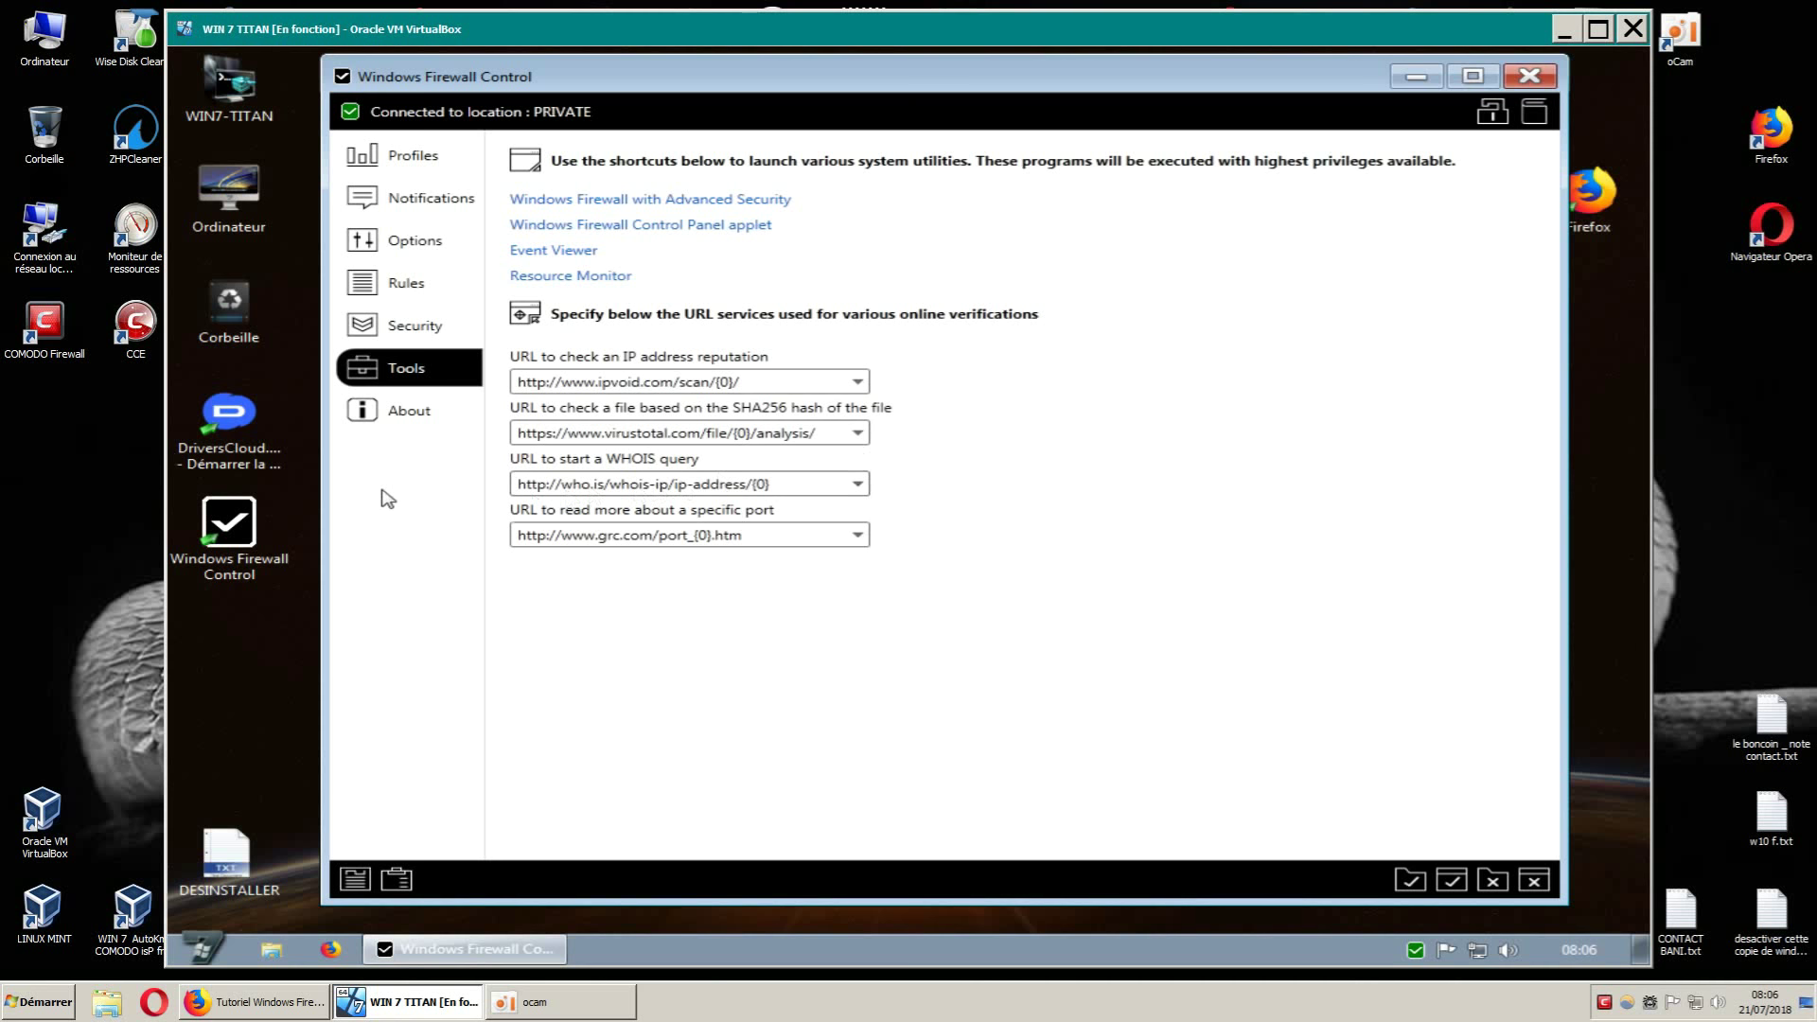
Open the program's About page and check whether a new version is available, repeating the check after dismissing the blank dialog.
left_click(394, 417)
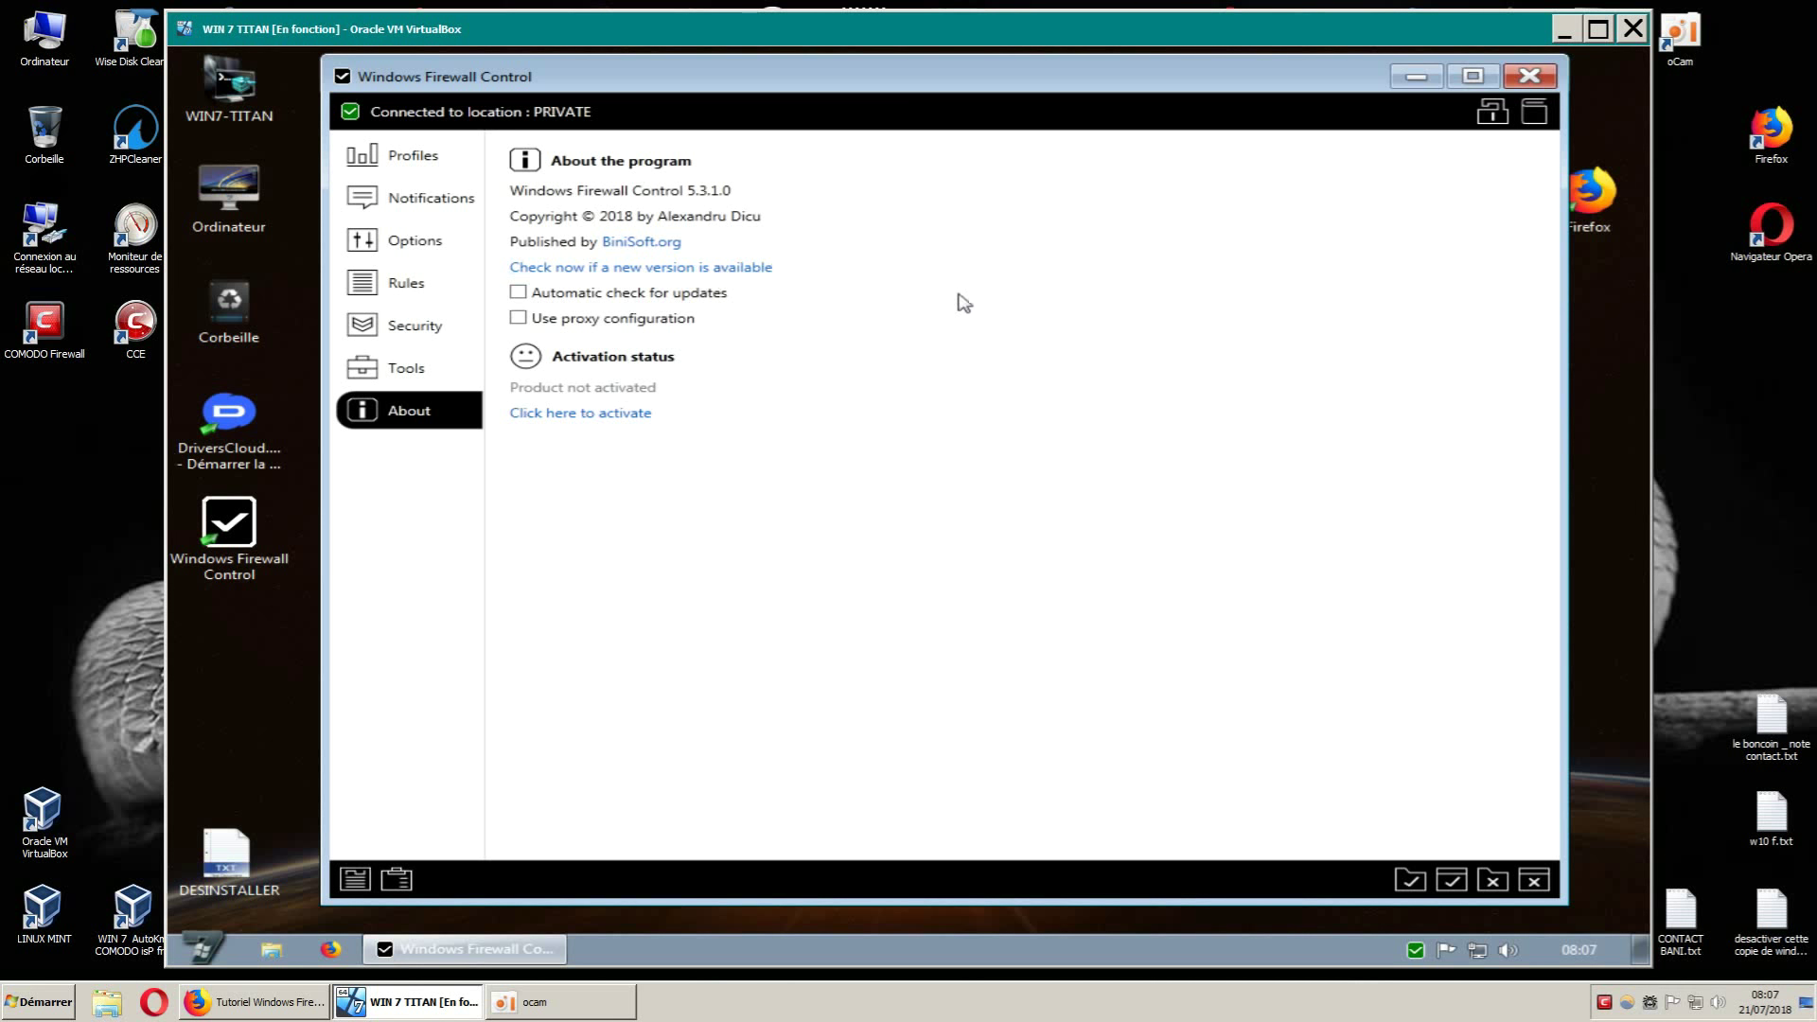
left_click(765, 269)
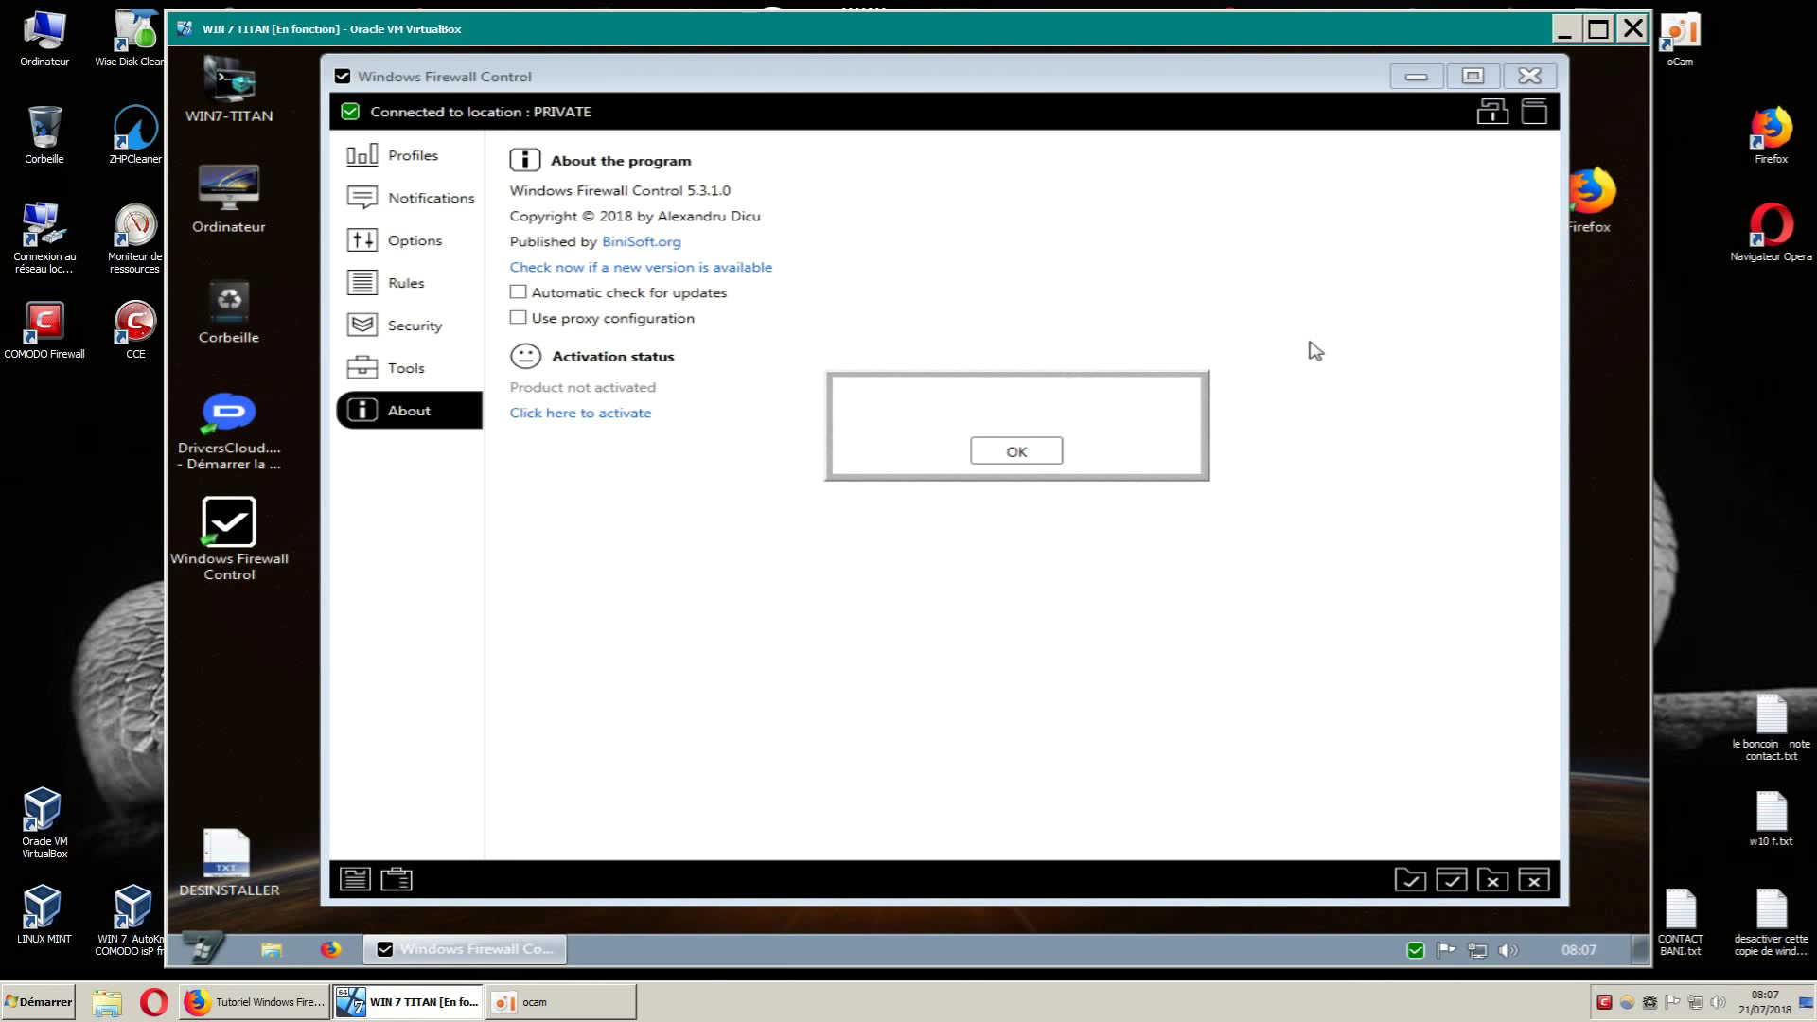
left_click(1012, 454)
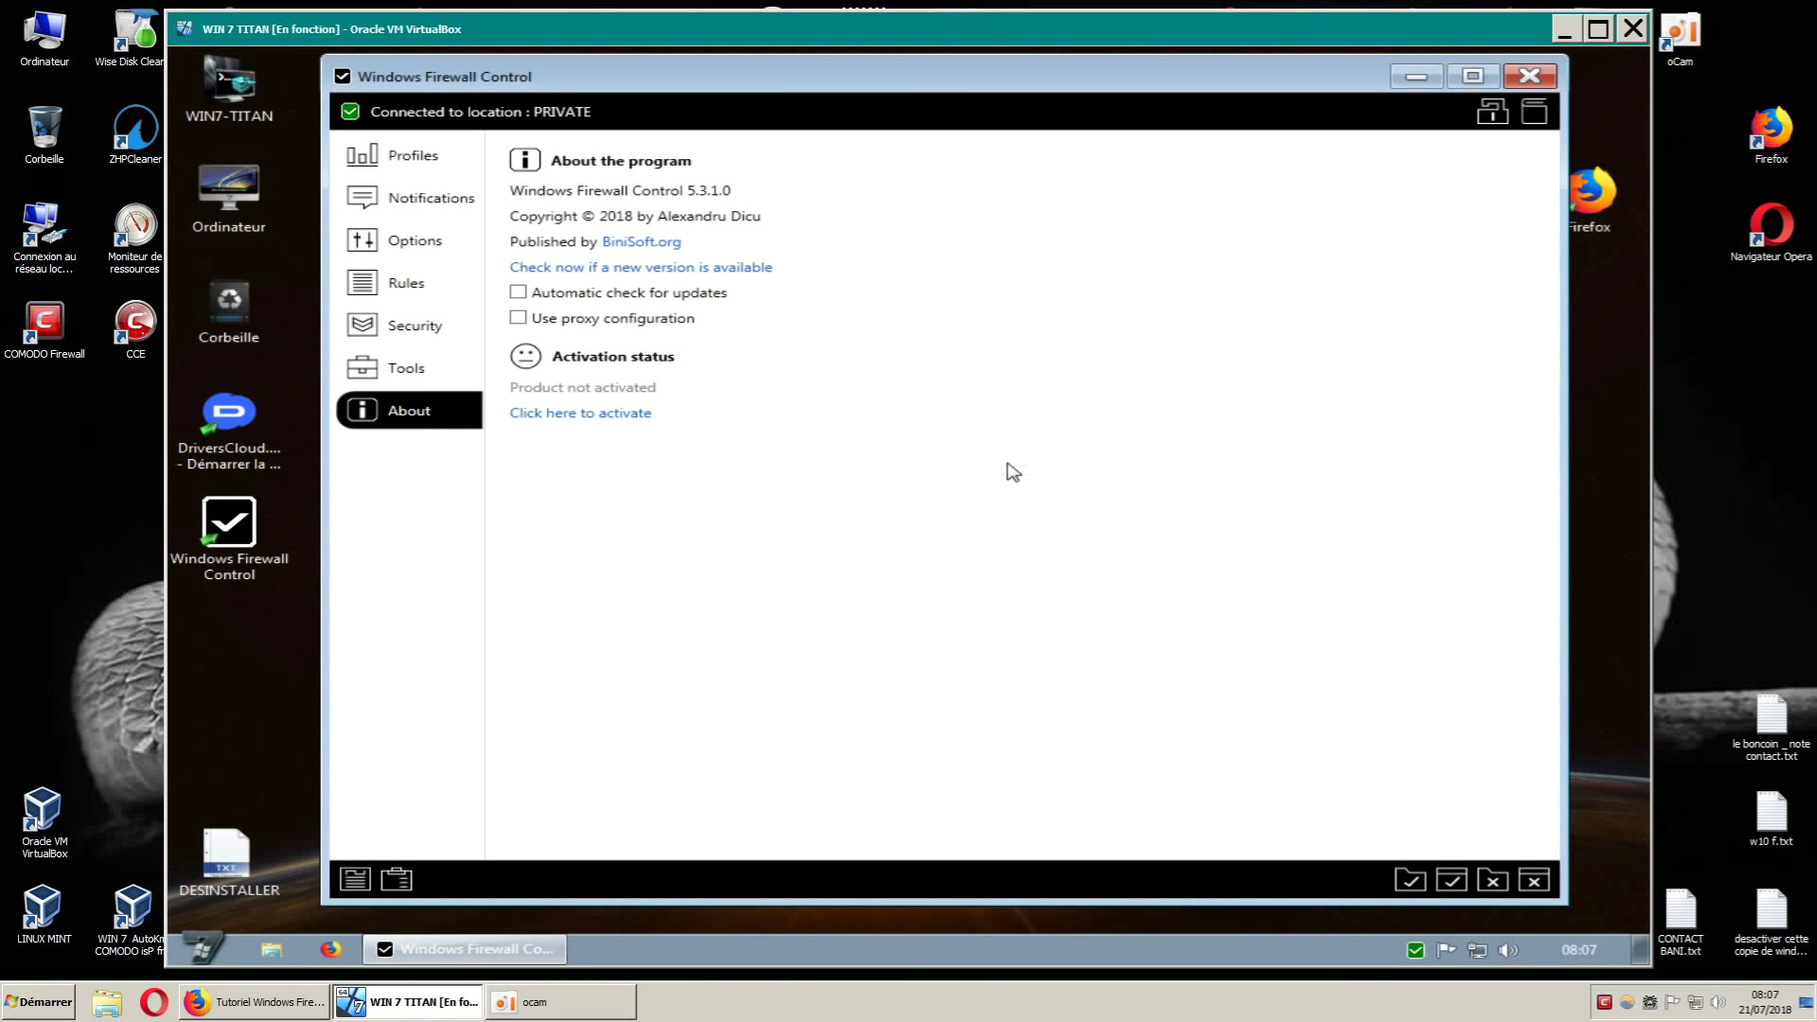
left_click(752, 271)
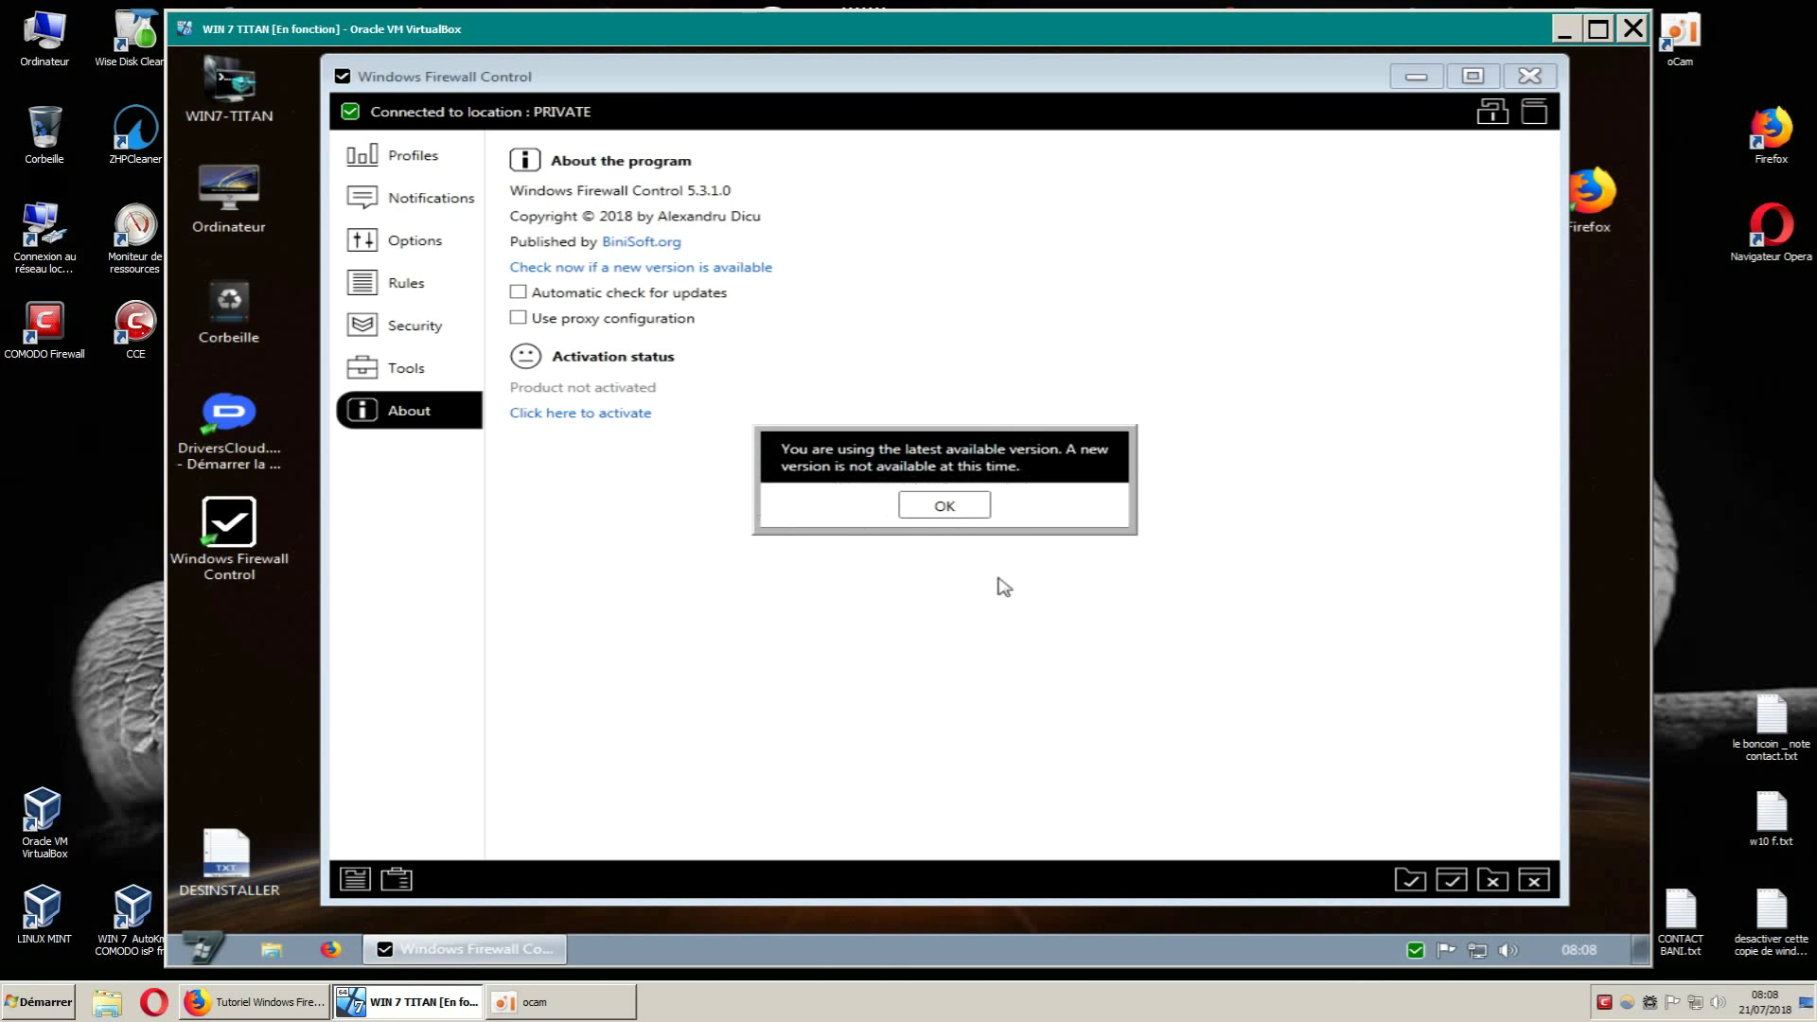
Dismiss the update message and review the Tools, Security, Rules, Options and Notifications pages, ending back on Options.
left_click(951, 508)
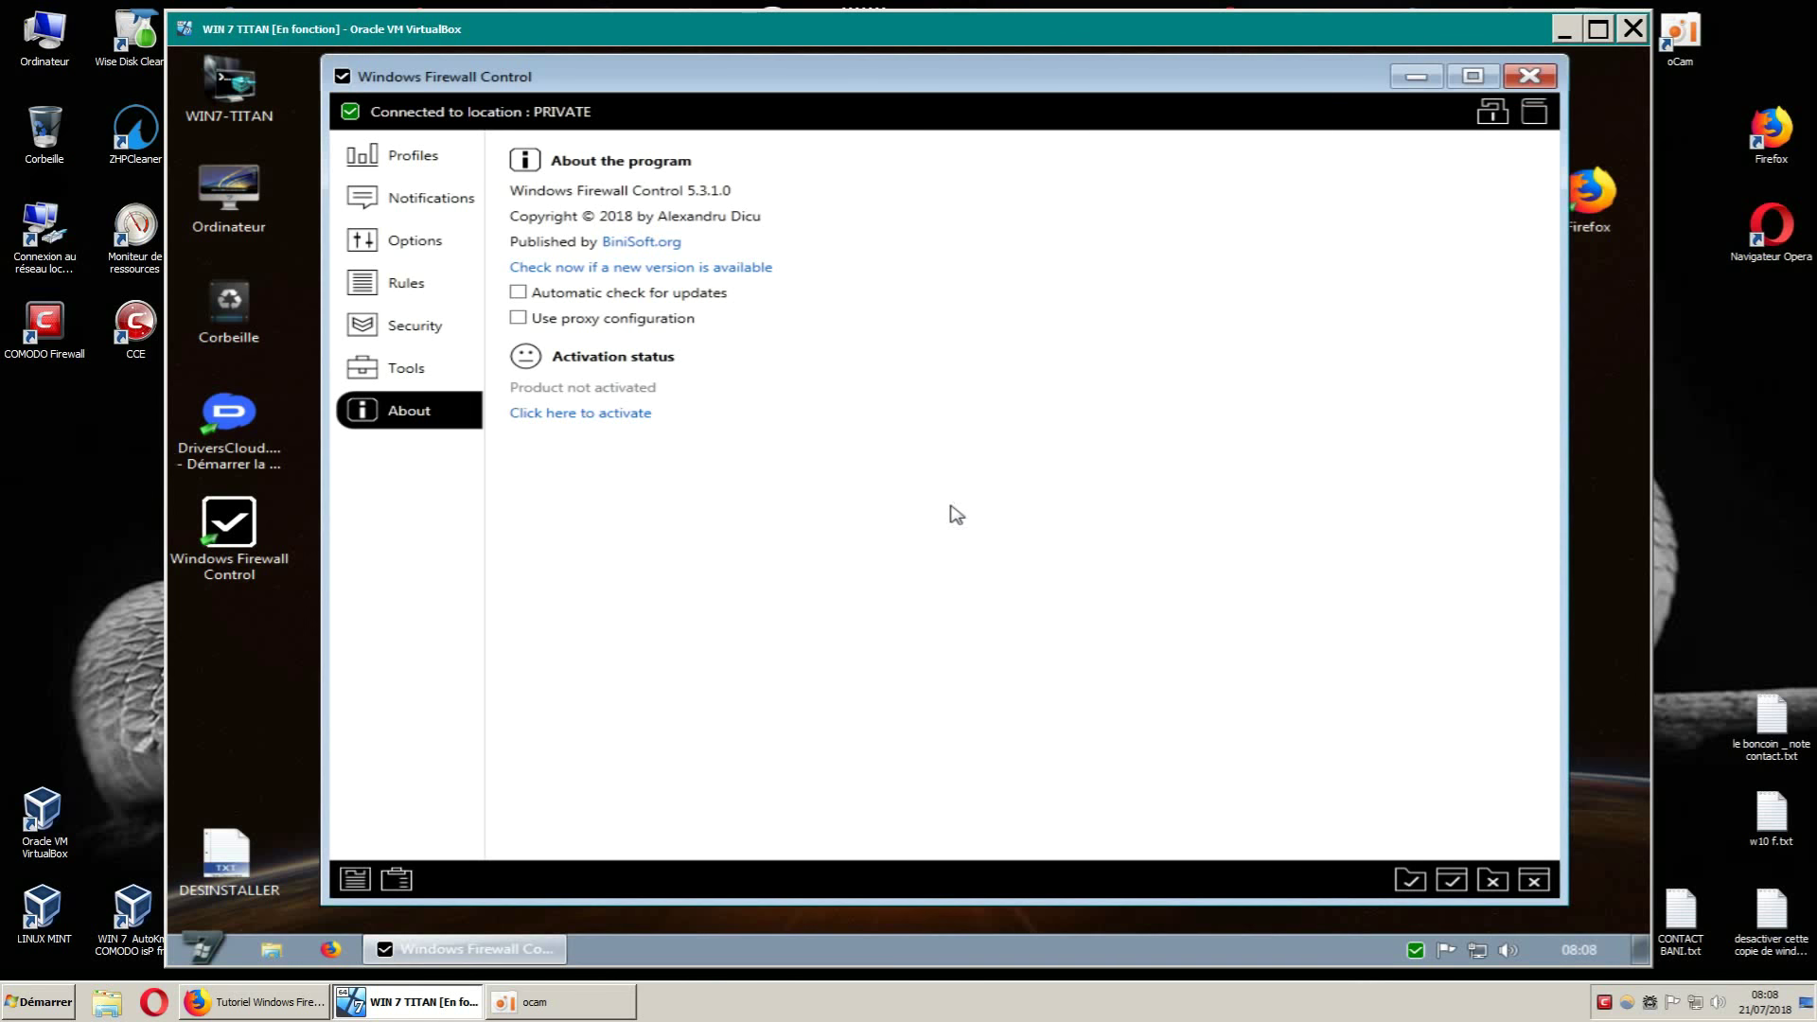
left_click(410, 378)
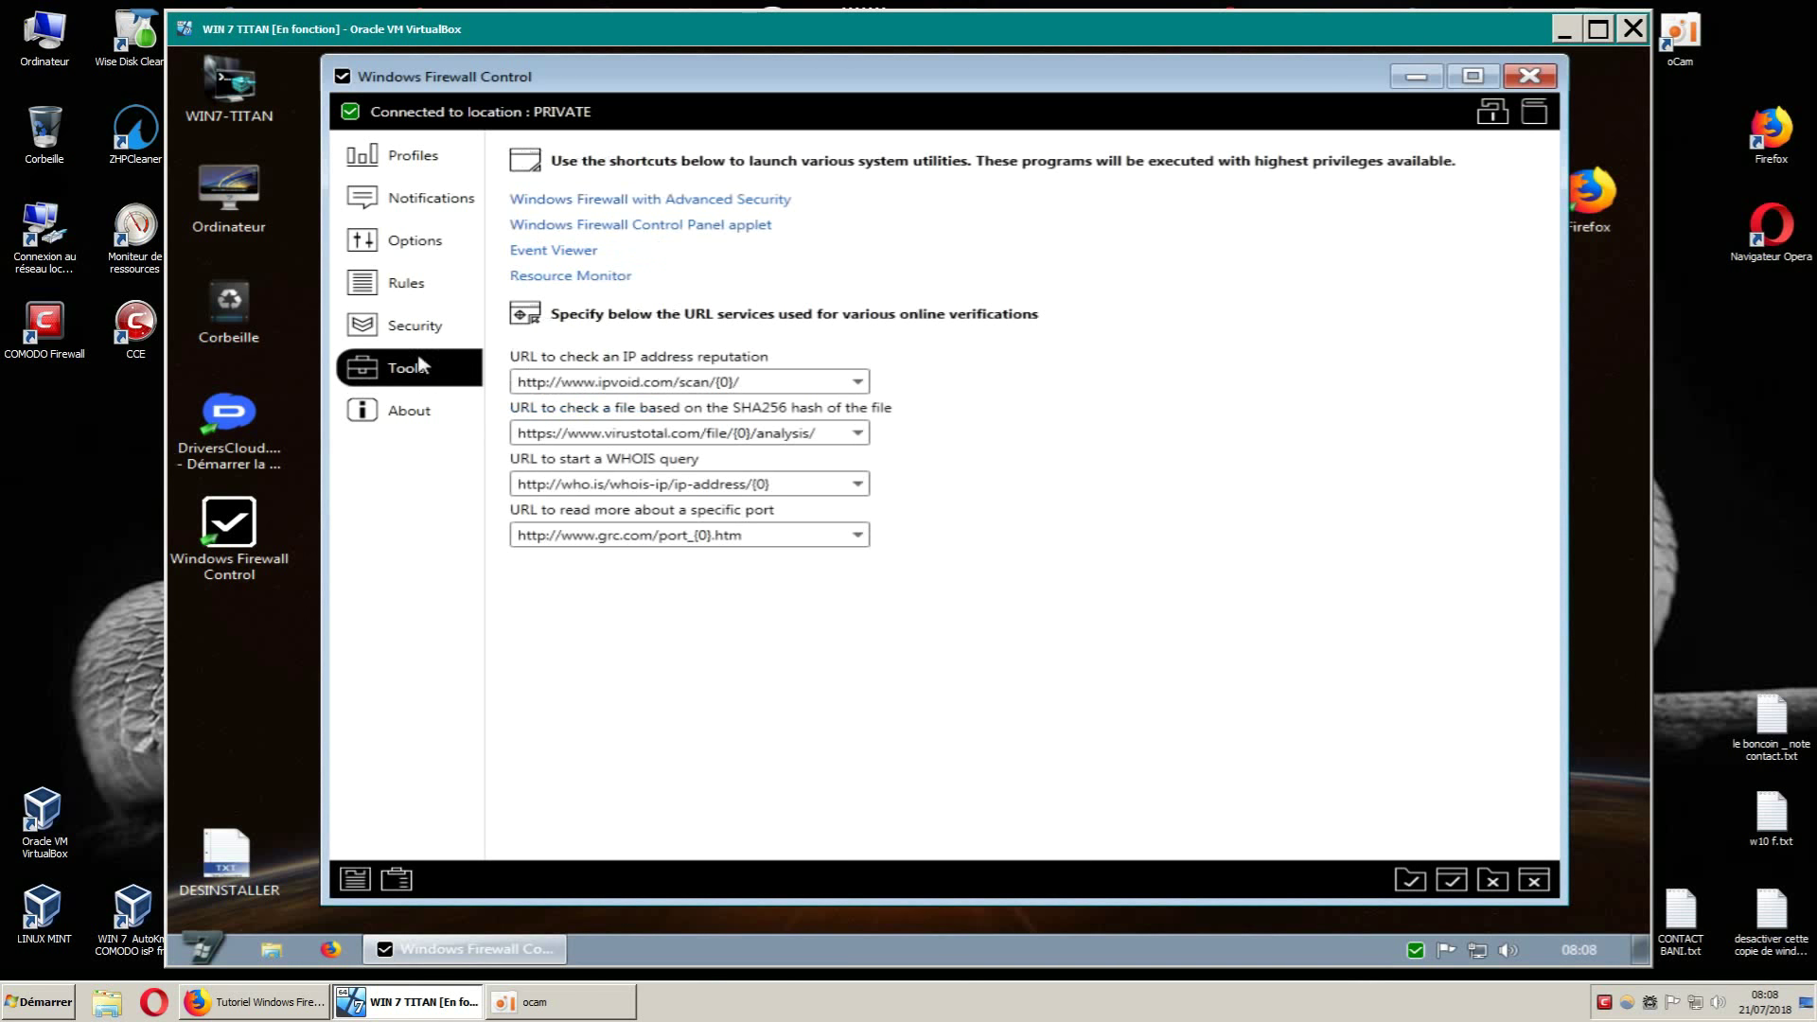
left_click(422, 332)
left_click(414, 297)
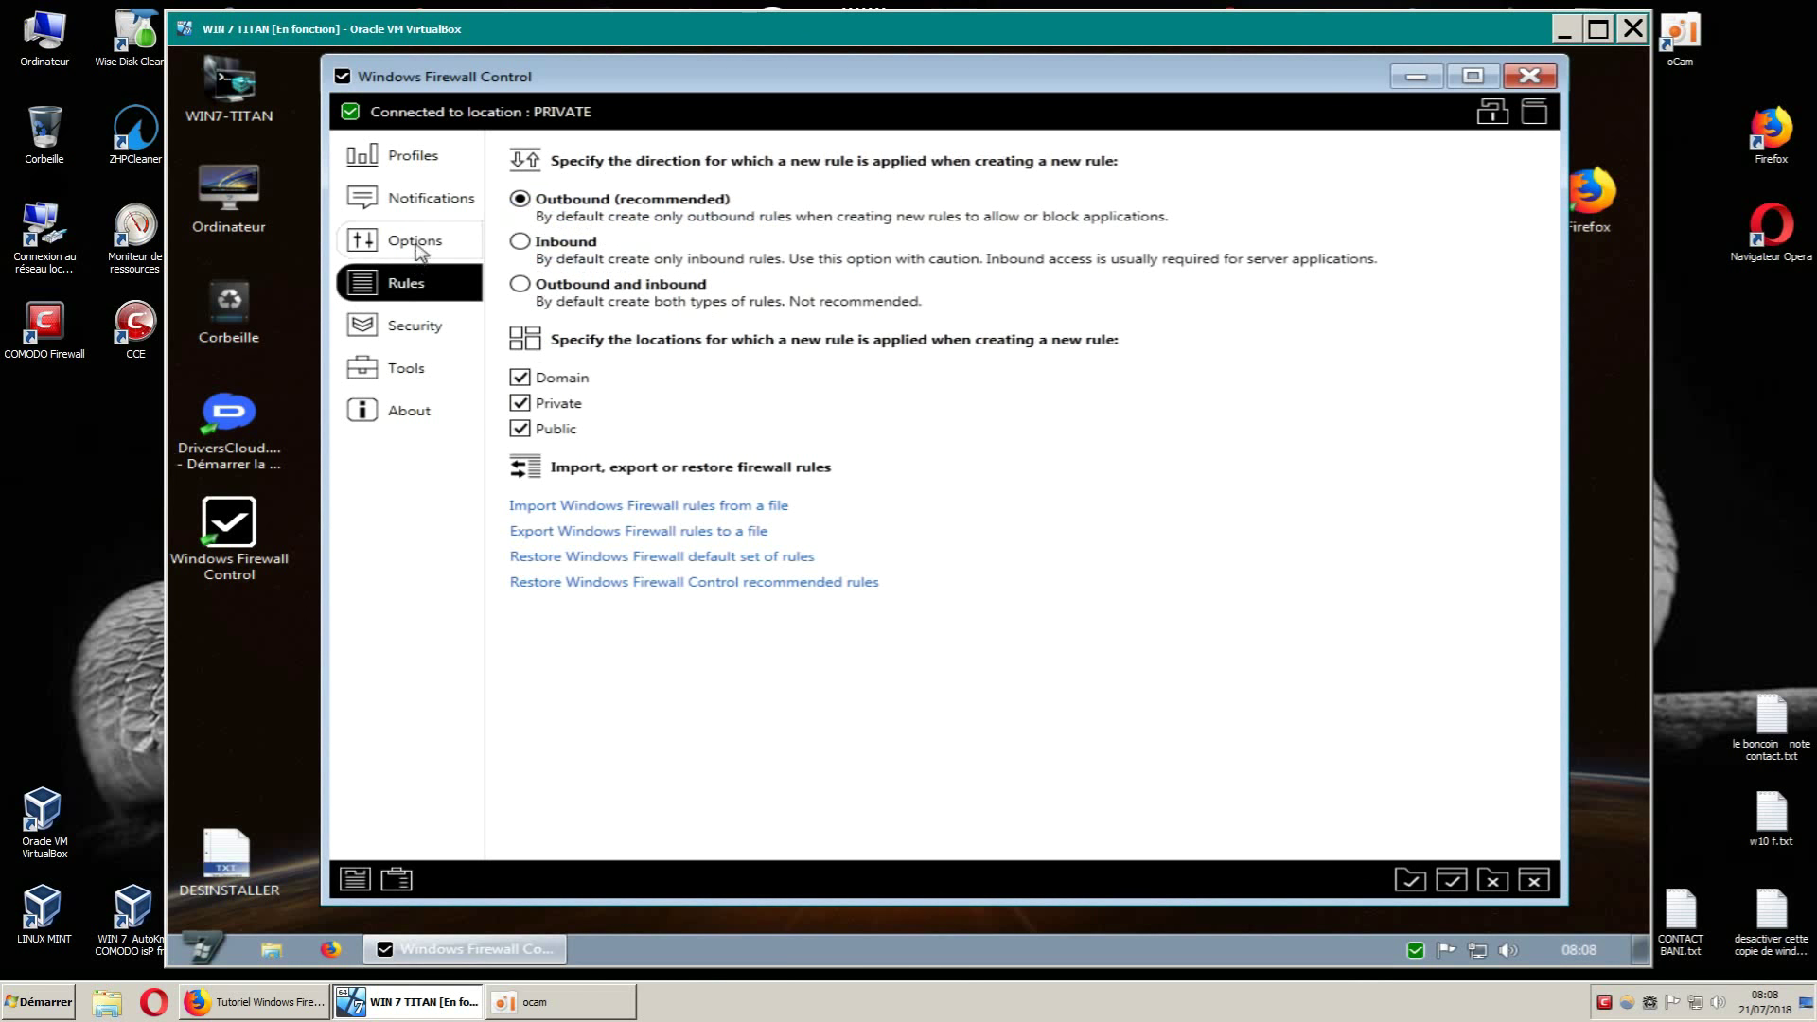
left_click(415, 250)
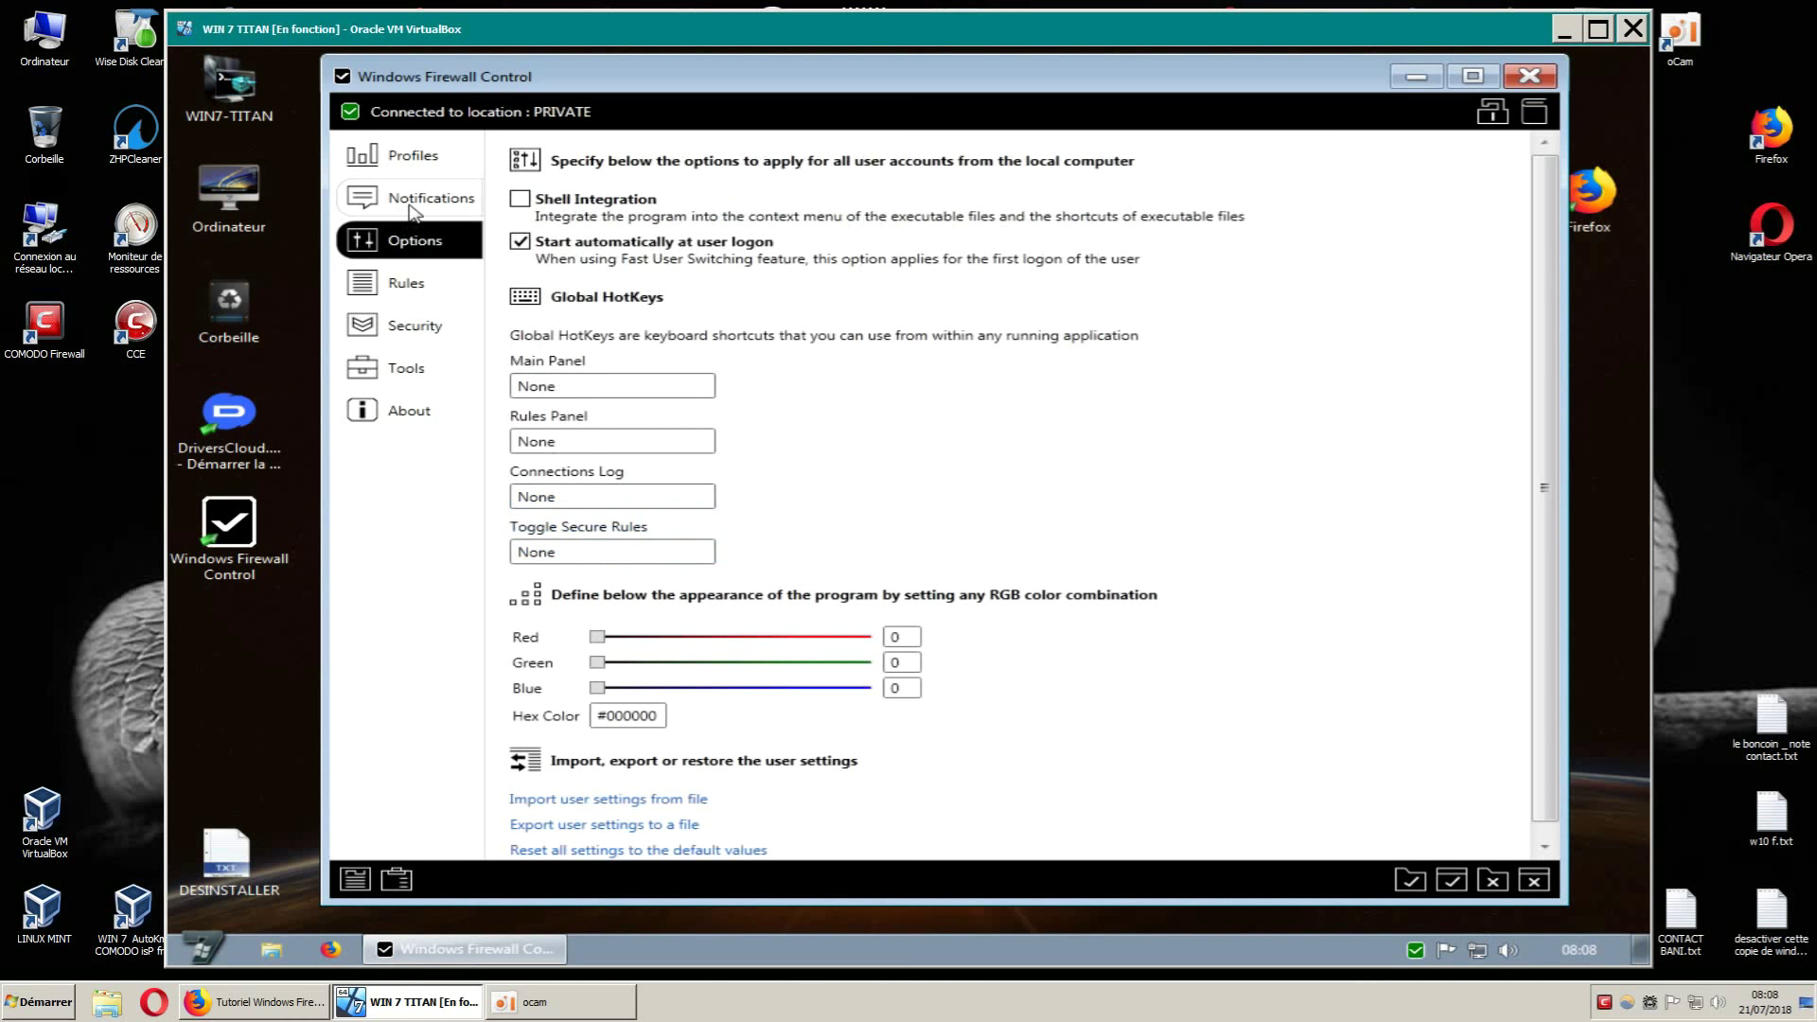
left_click(413, 206)
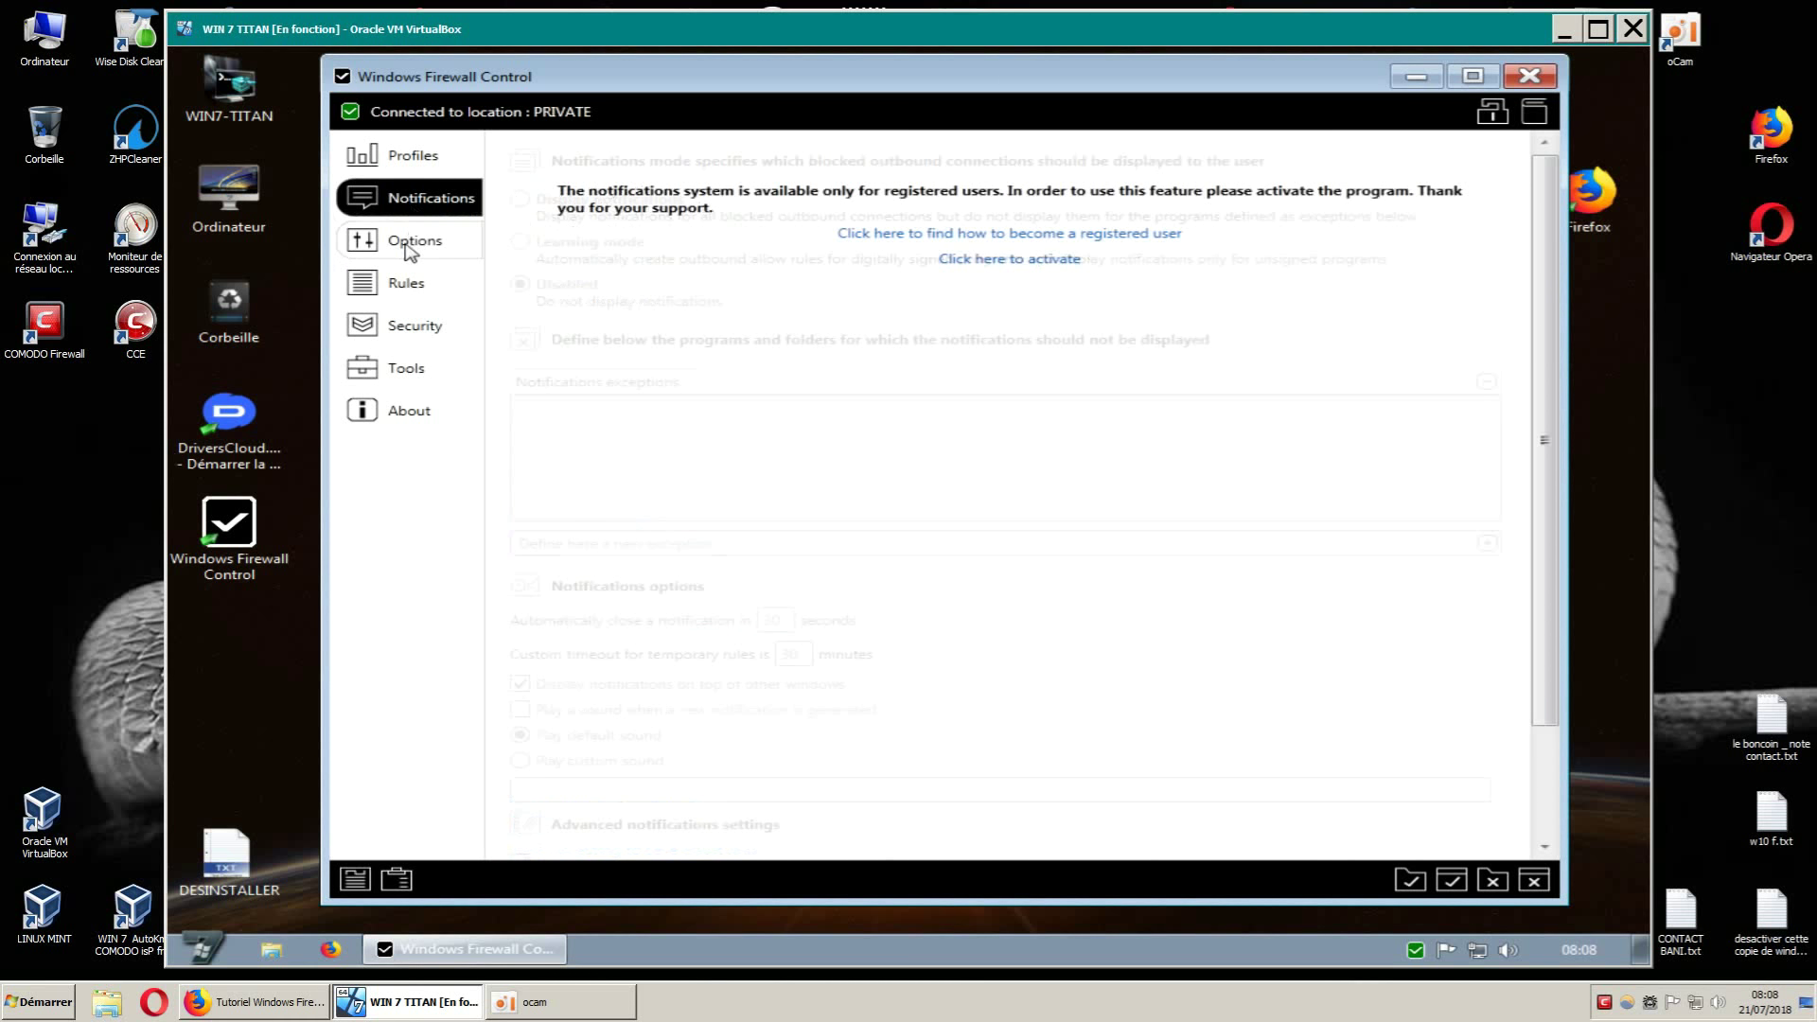
left_click(409, 248)
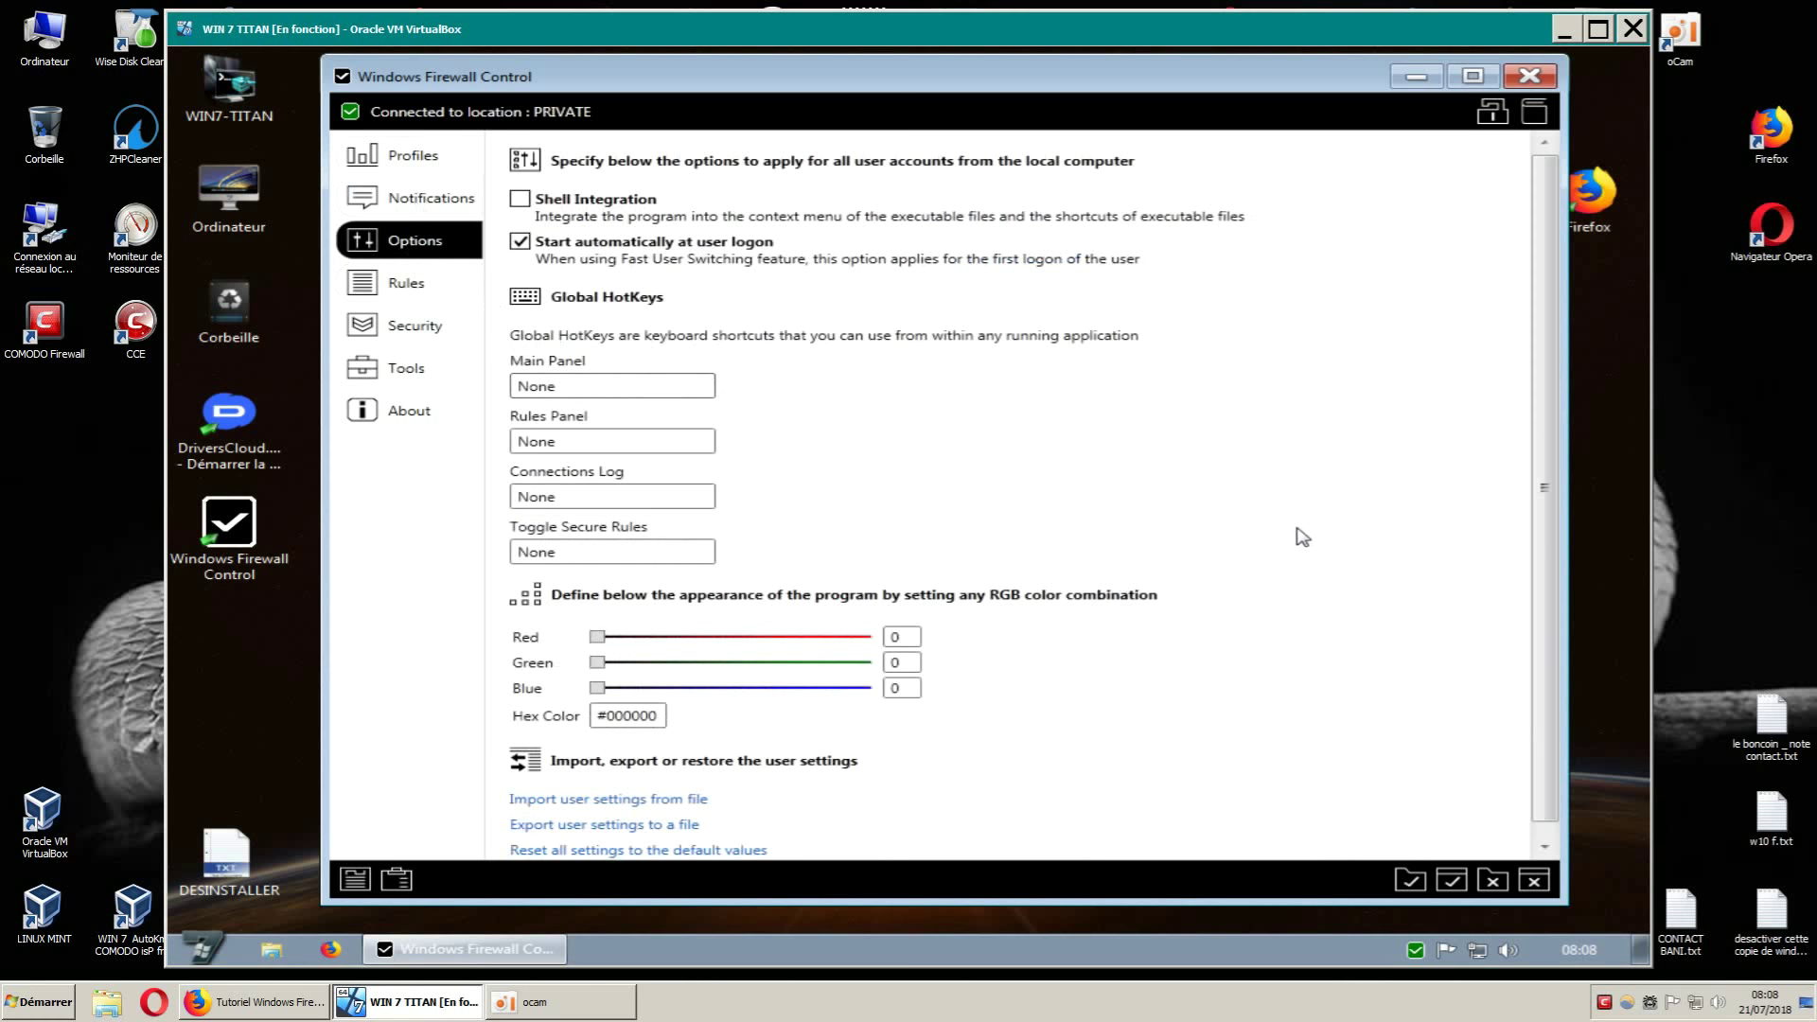
Examine the whole Options page down to the import, export and reset links for user settings.
scroll(1316, 554, "down", 1)
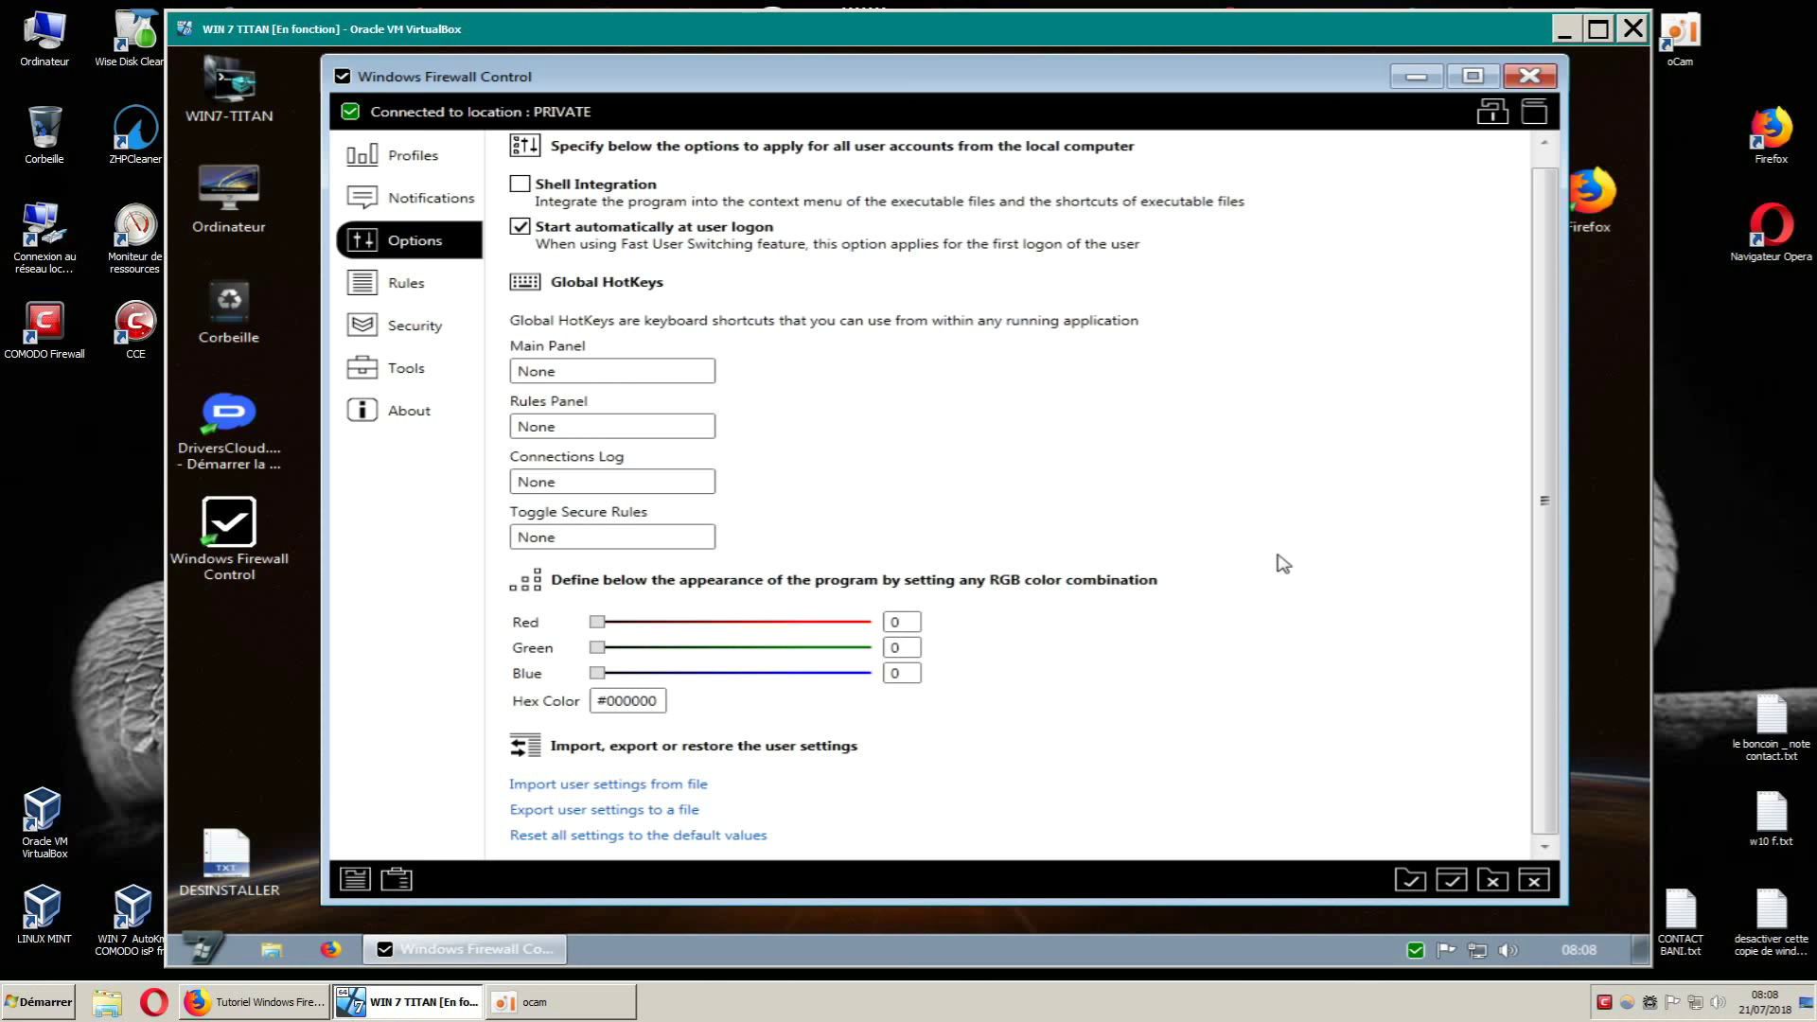
scroll(1284, 564, "up", 1)
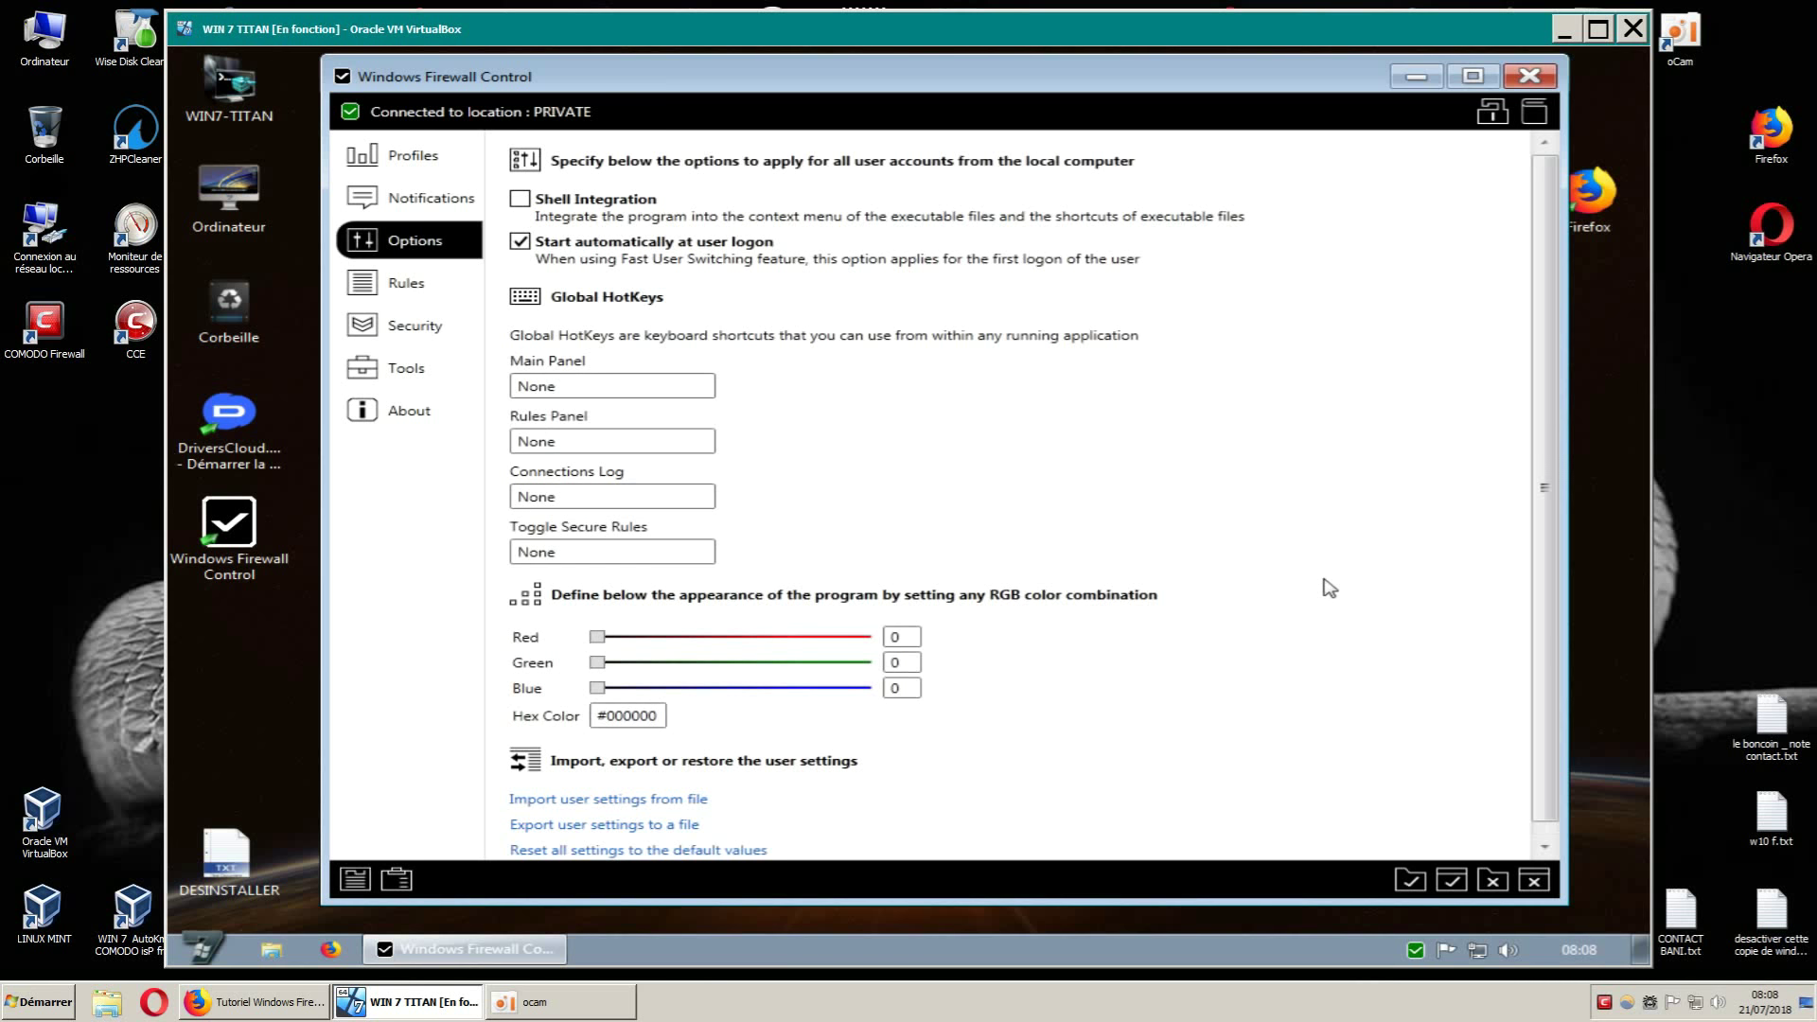
scroll(1325, 588, "down", 1)
scroll(1325, 588, "up", 1)
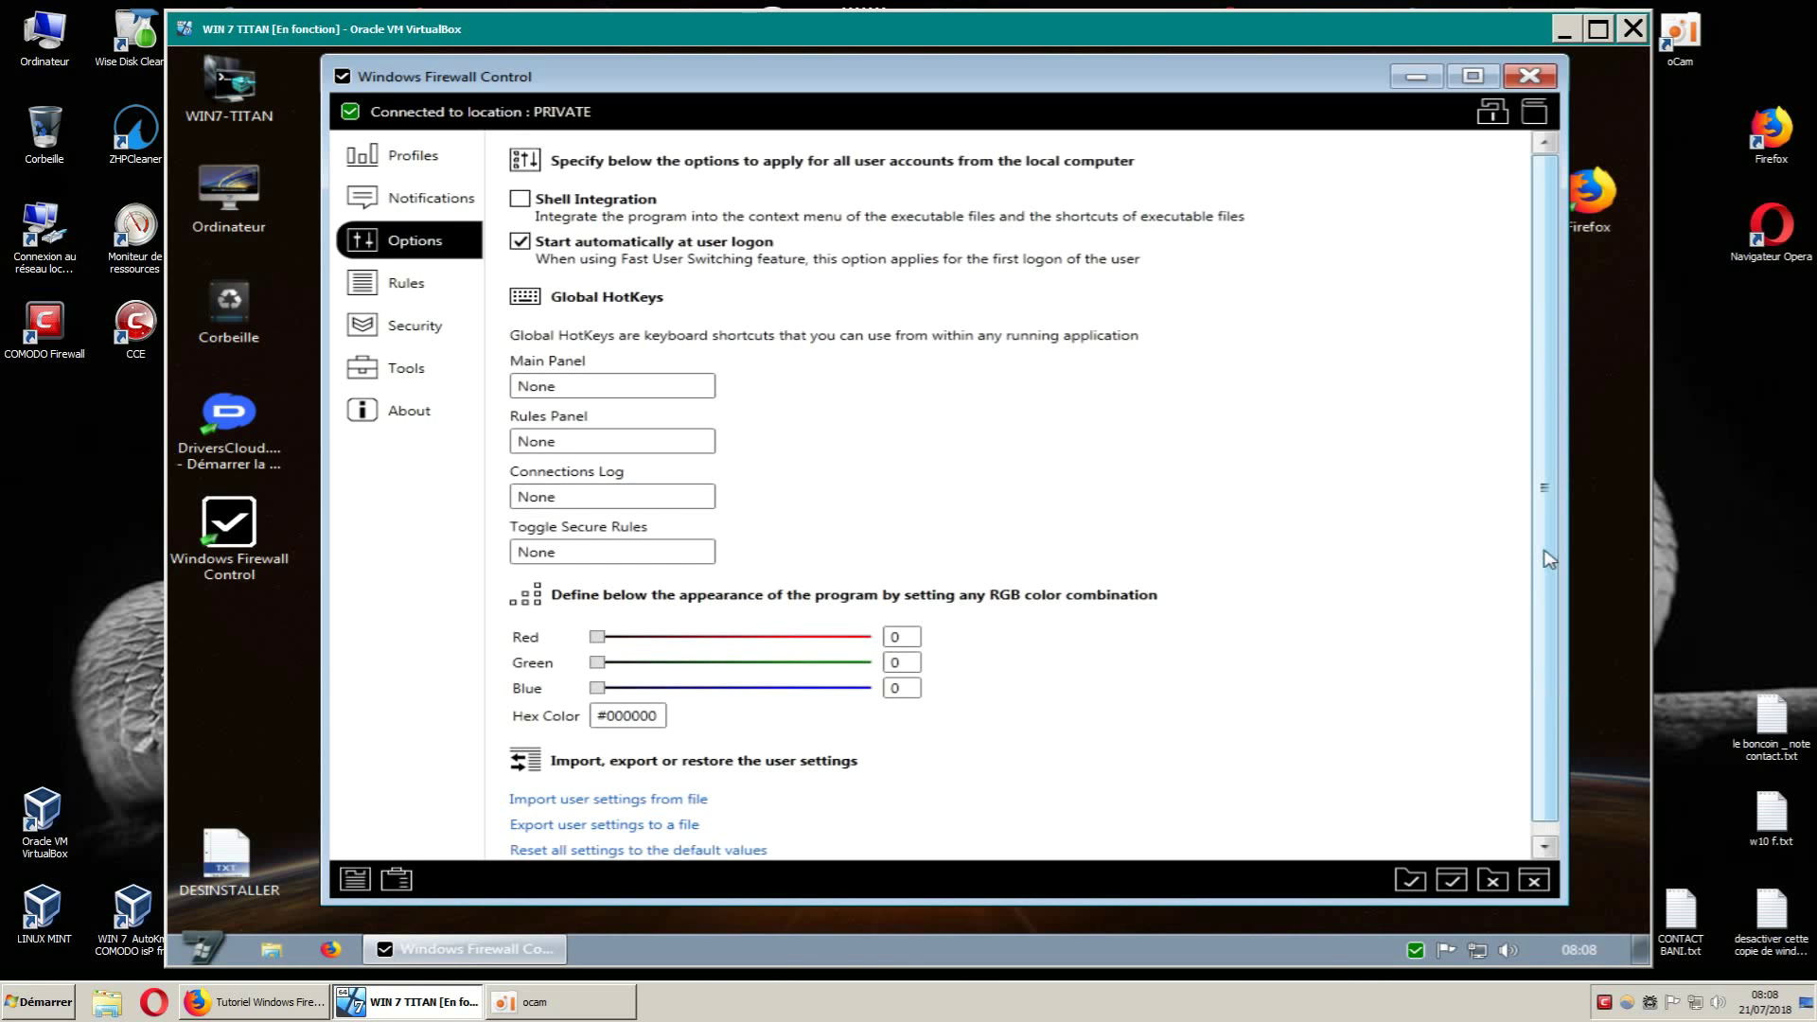
mouse_move(1545, 508)
left_mouse_down()
mouse_move(1549, 566)
mouse_move(1546, 523)
left_mouse_up()
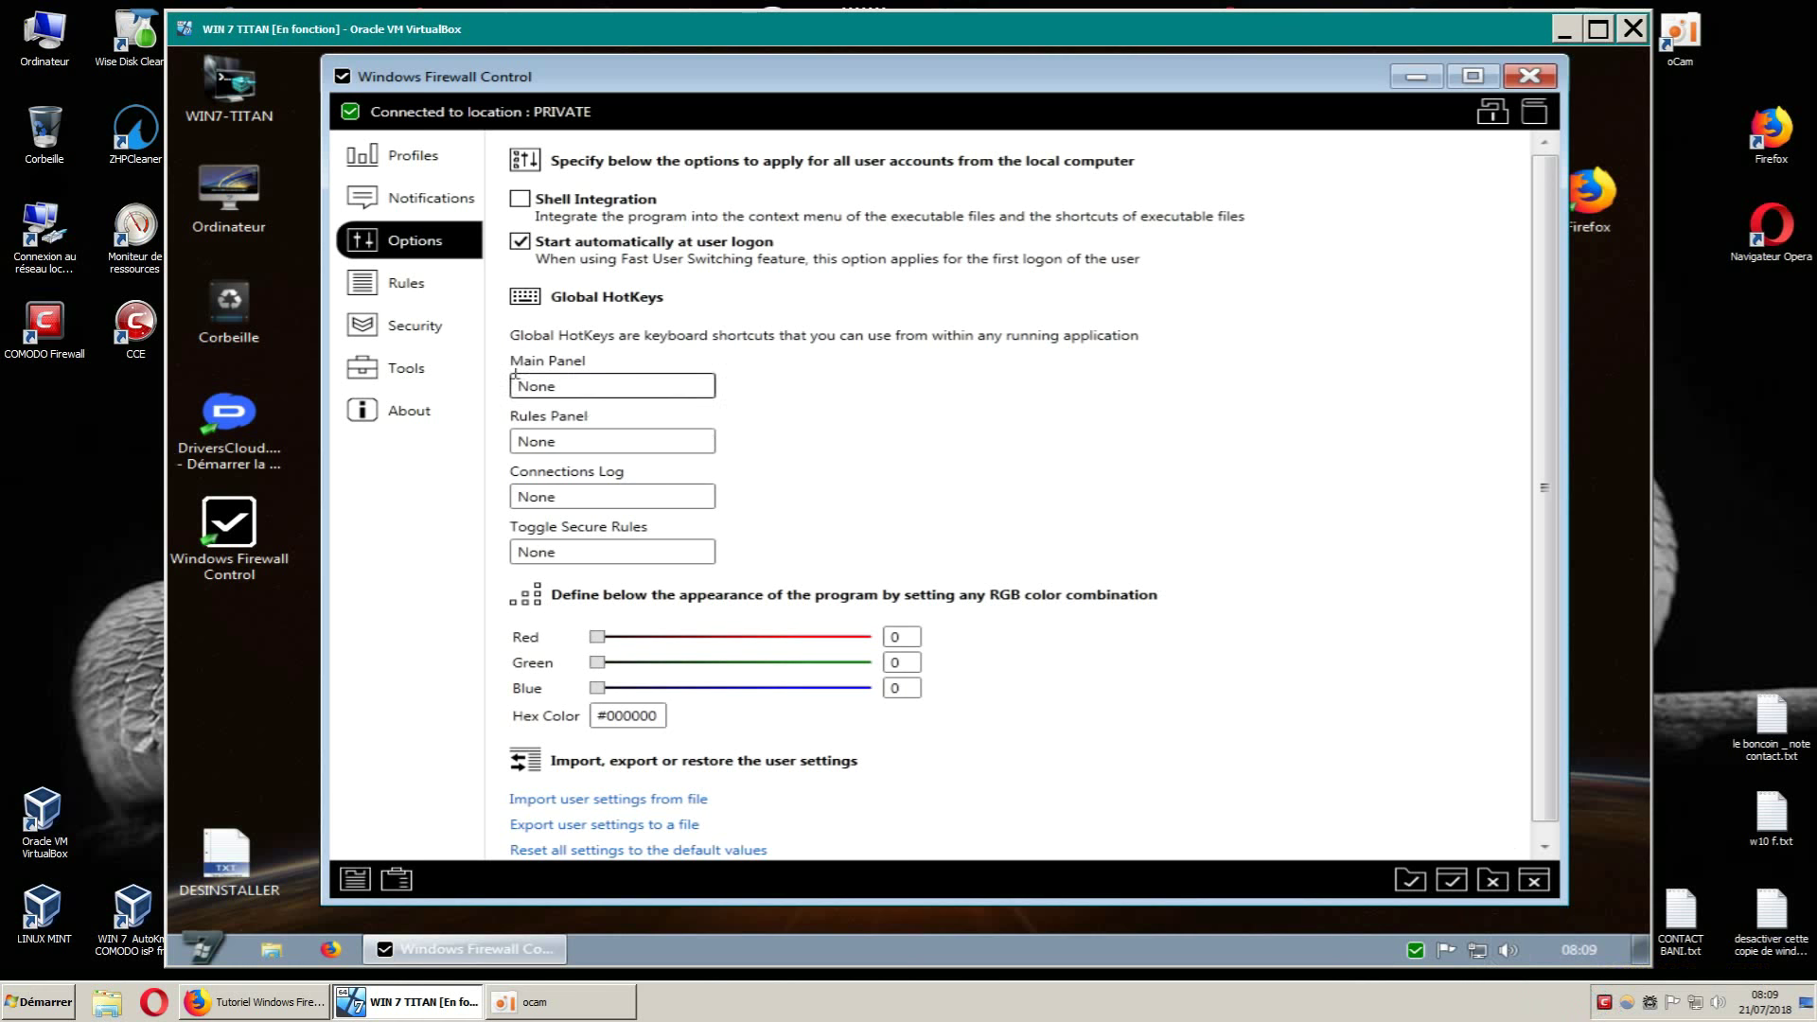
Review the Notifications, Profiles, Rules, Security and Tools pages, and close the Windows Firewall Control window.
left_click(451, 202)
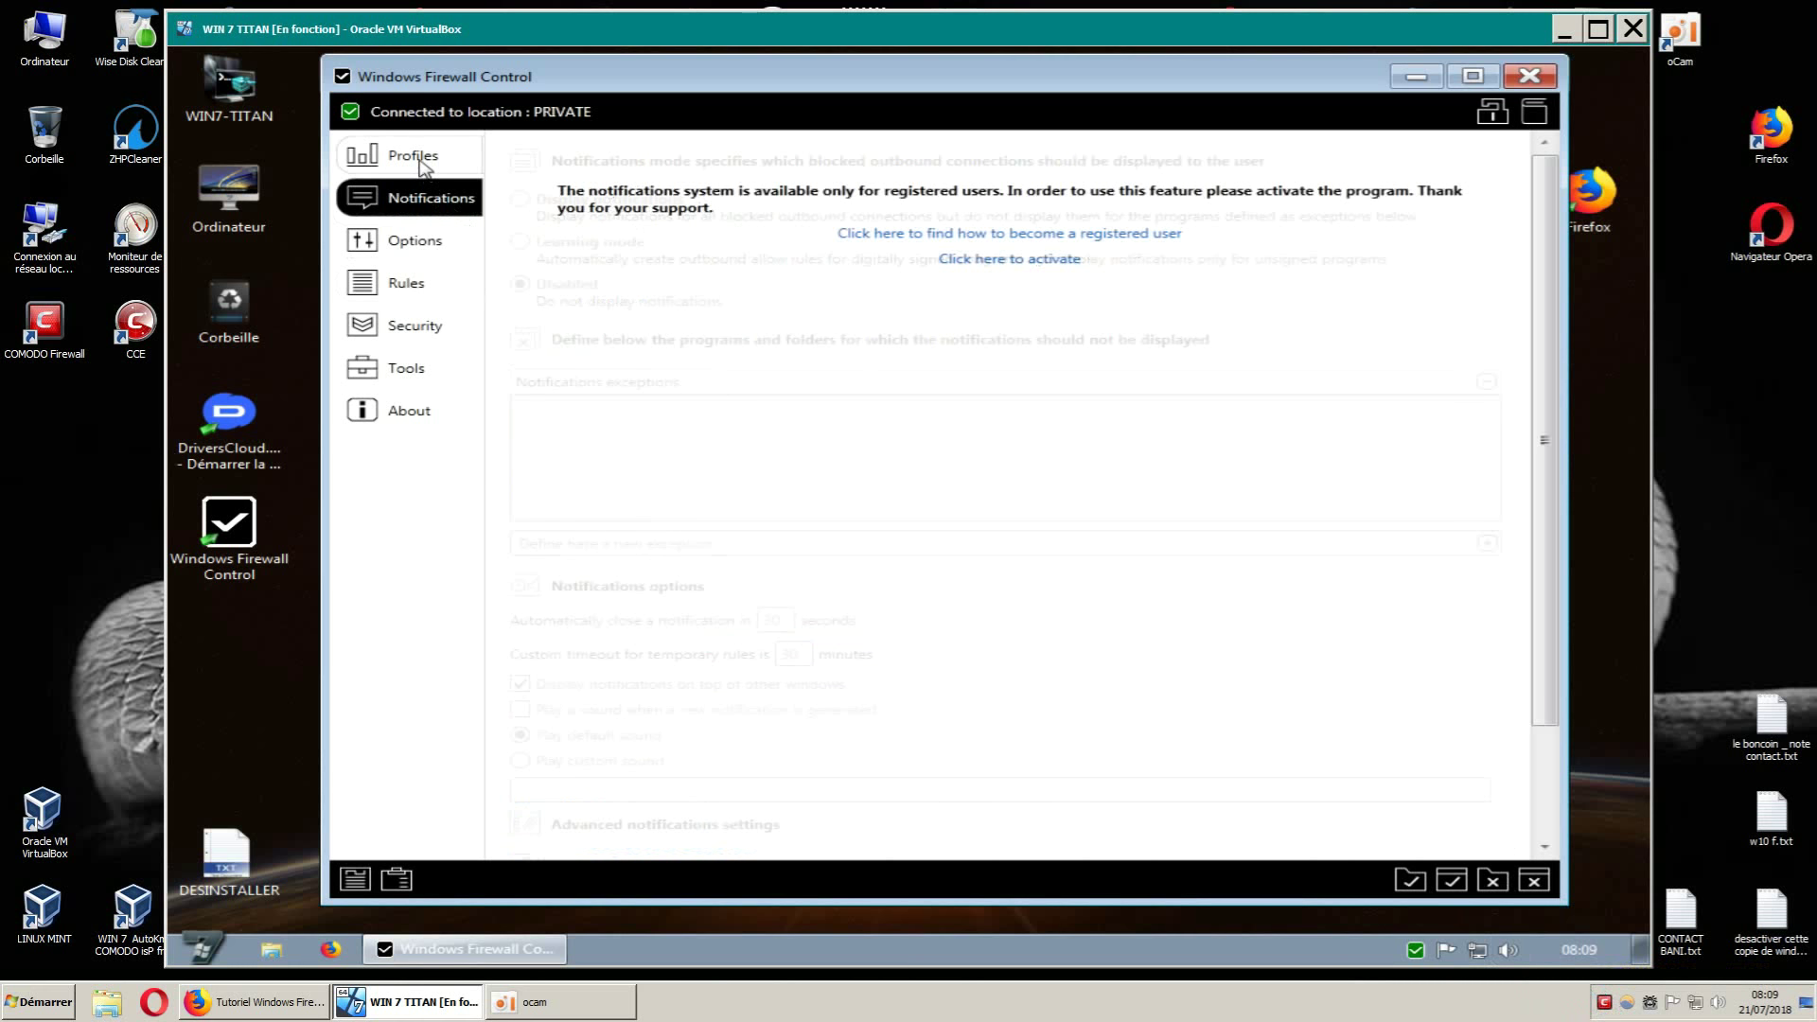
left_click(422, 162)
left_click(408, 280)
left_click(422, 329)
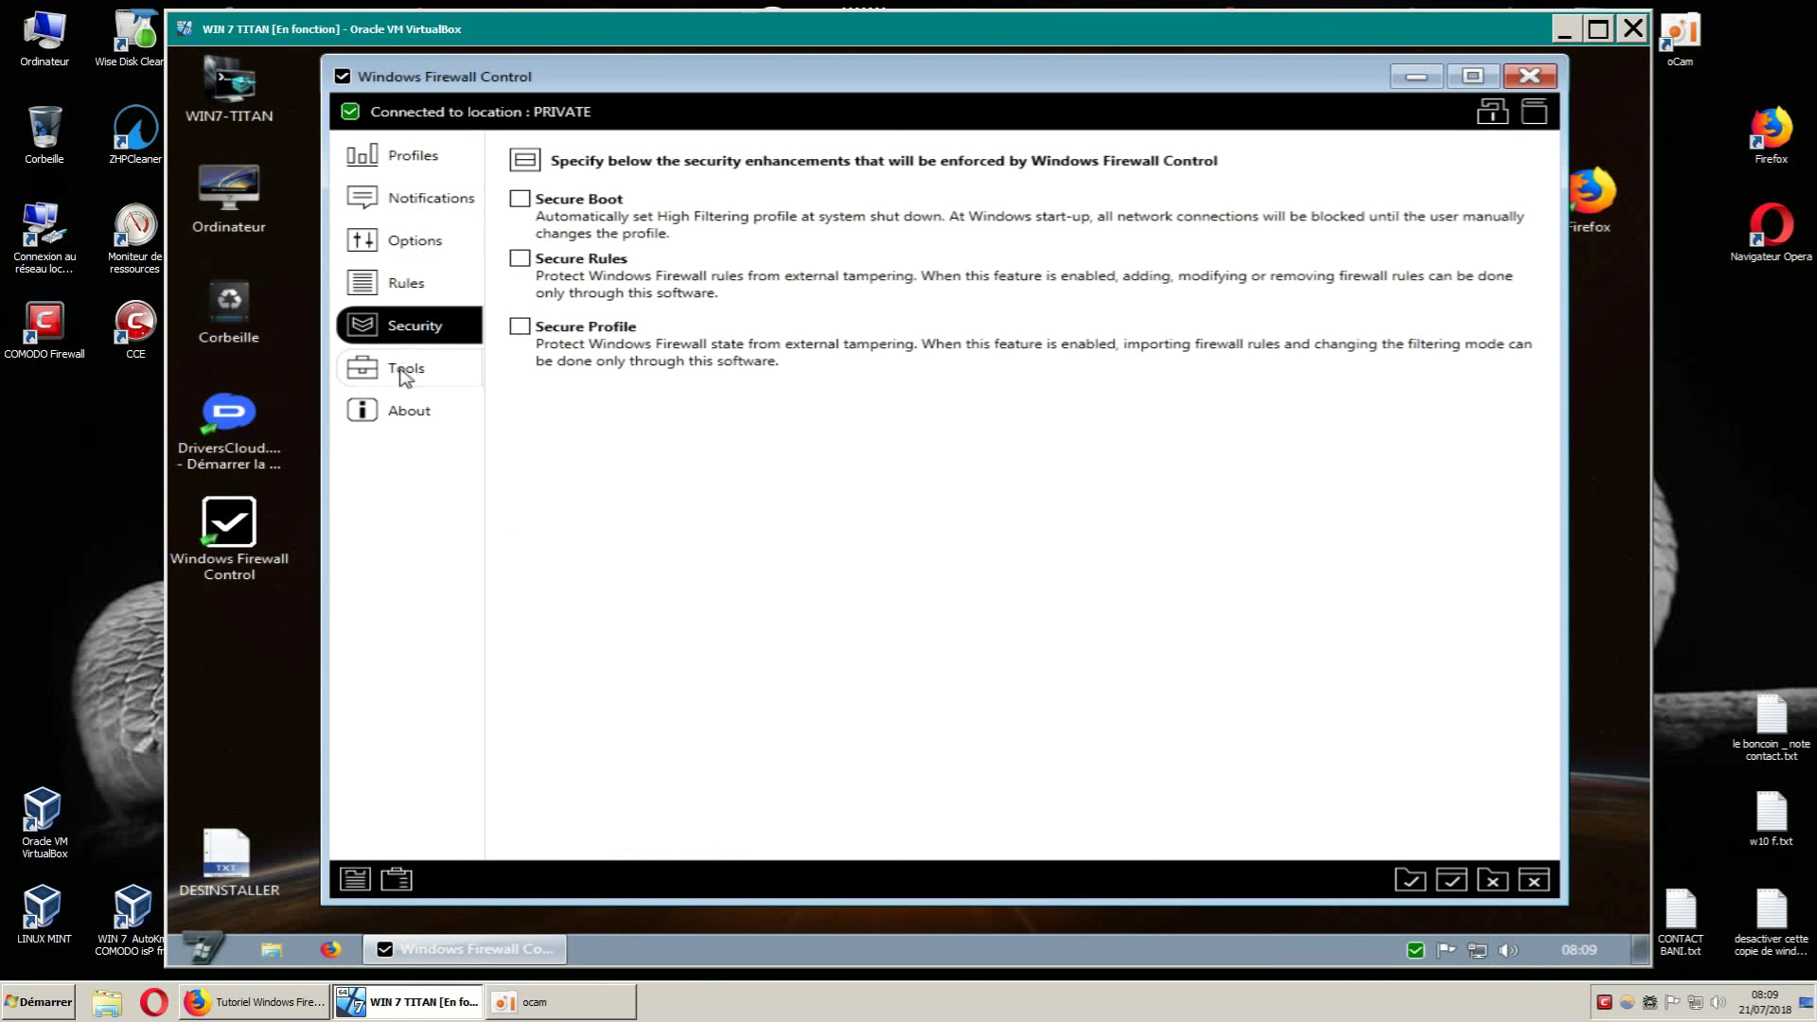
left_click(405, 375)
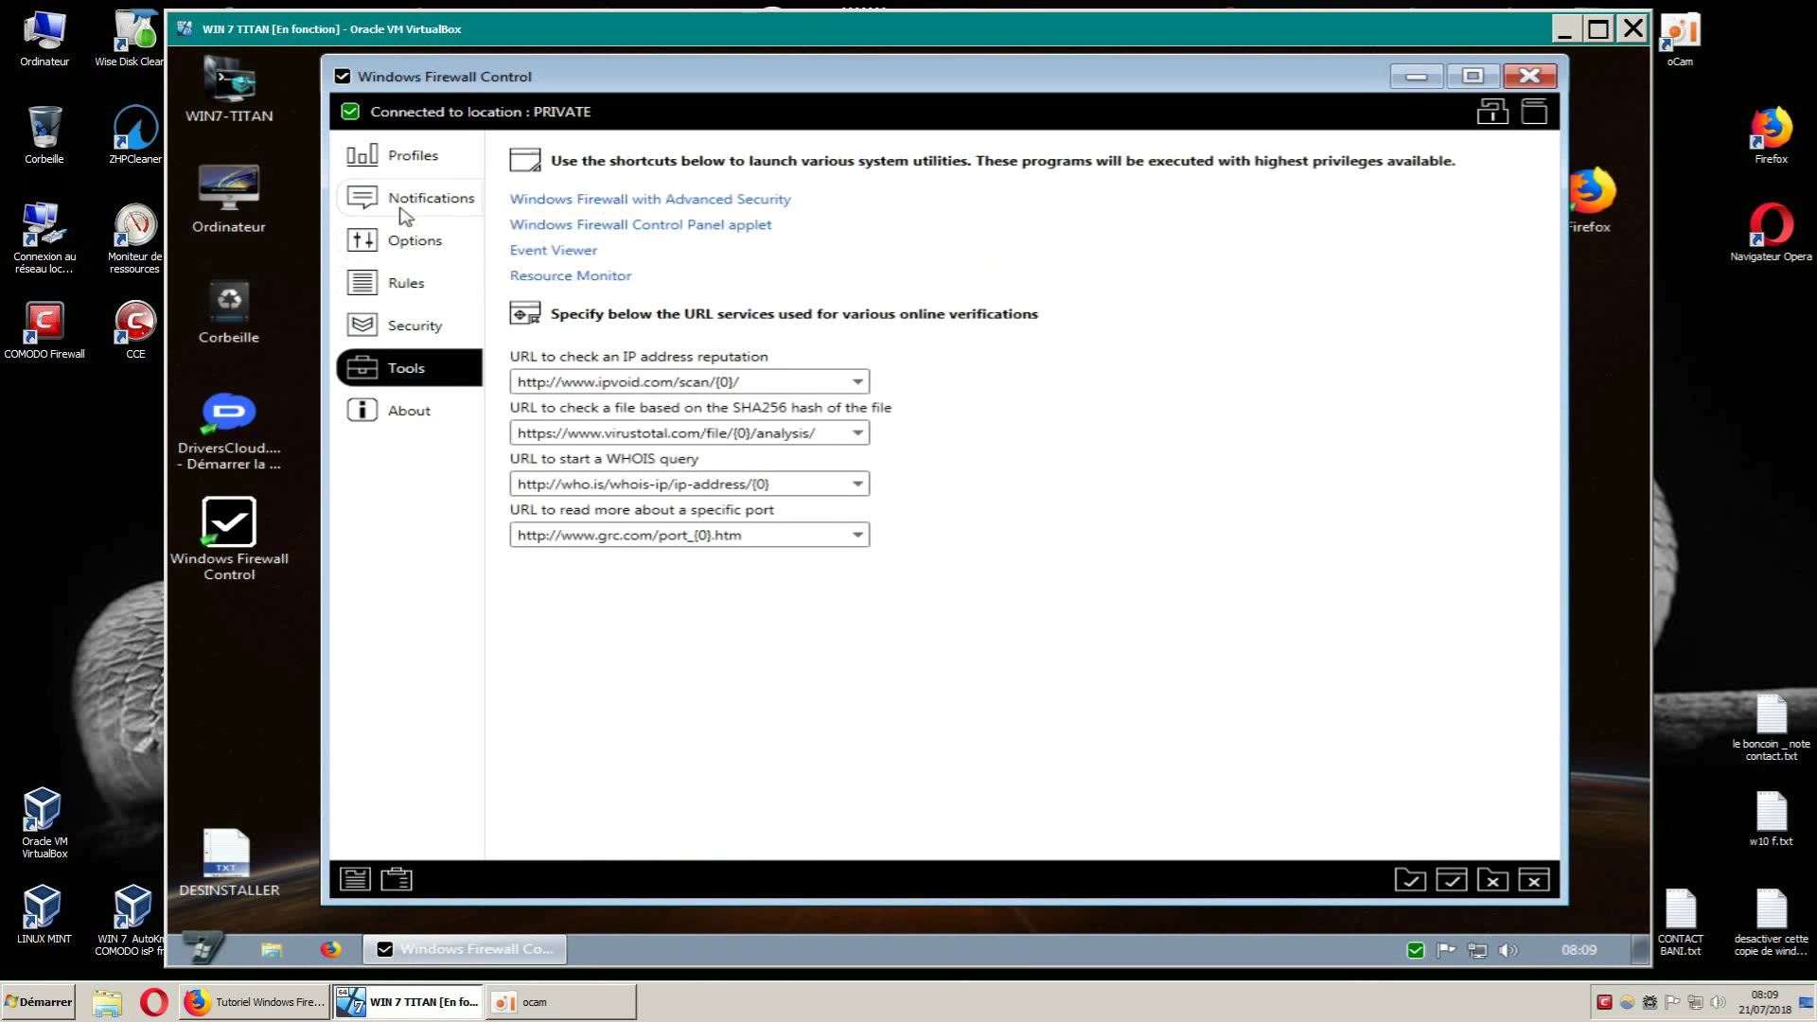
left_click(1527, 76)
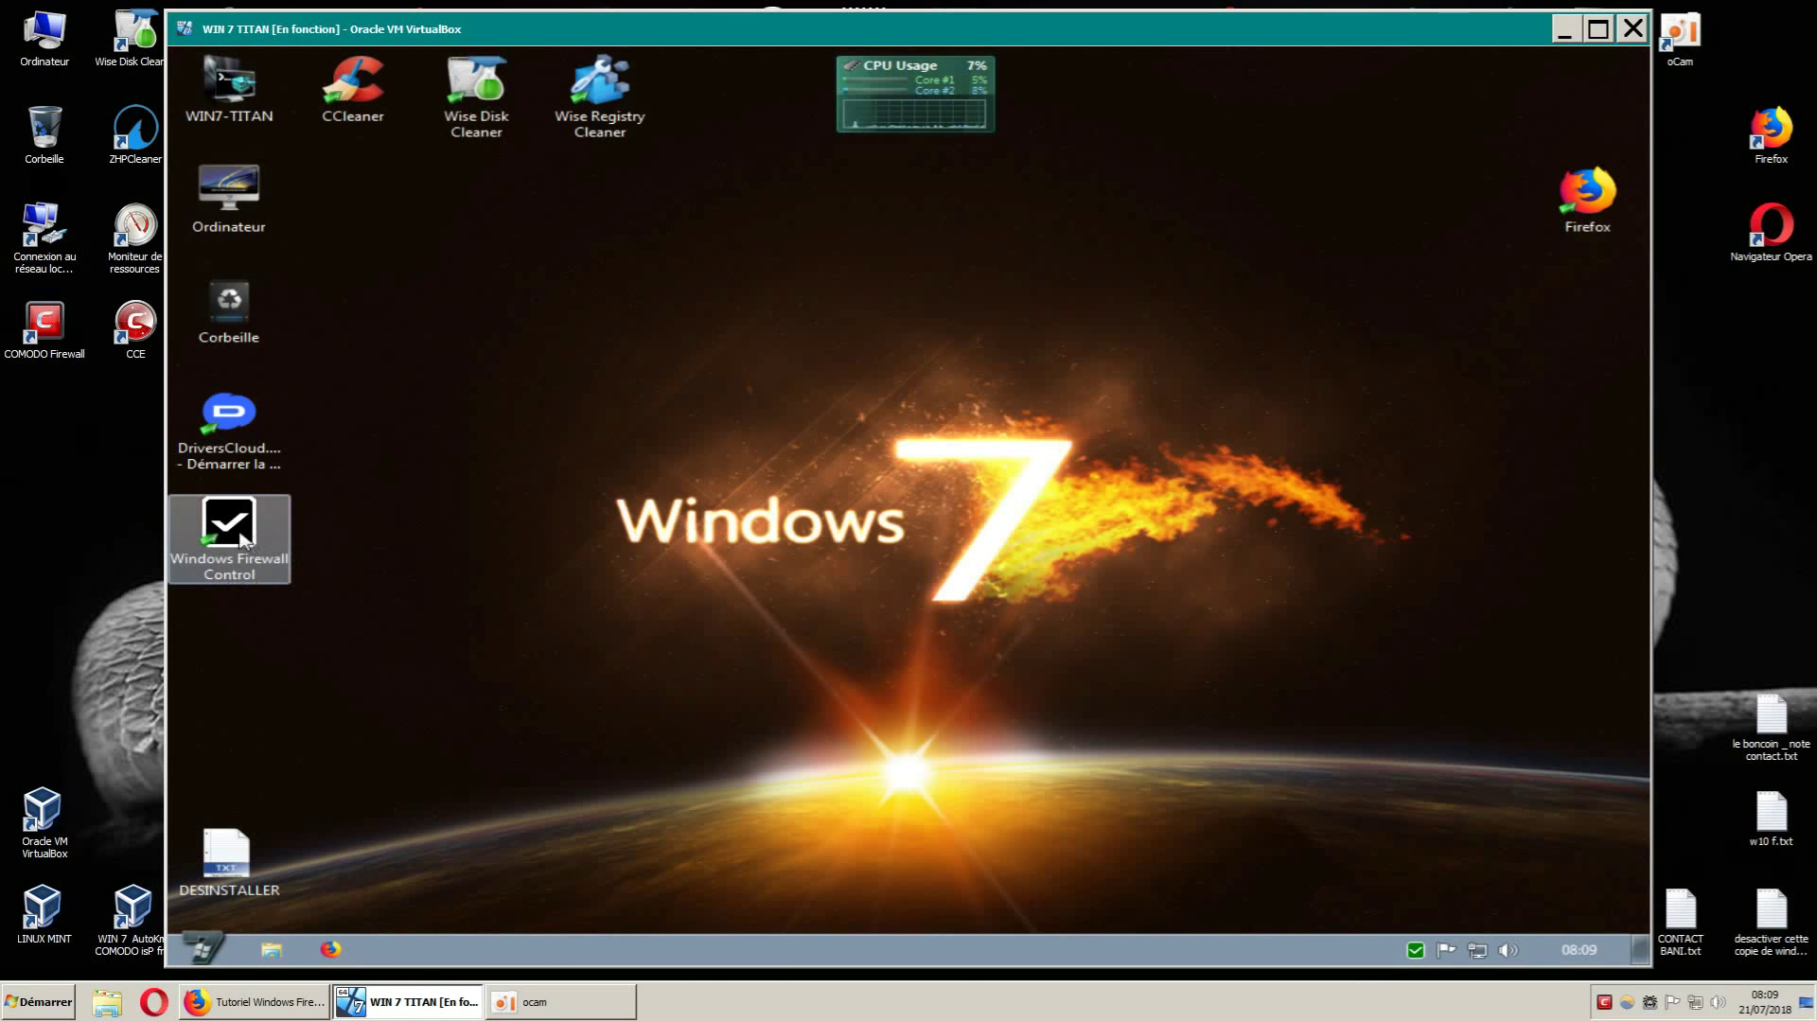
Reopen Windows Firewall Control from the desktop, go through every page from Notifications to About, and close the window.
double_click(243, 538)
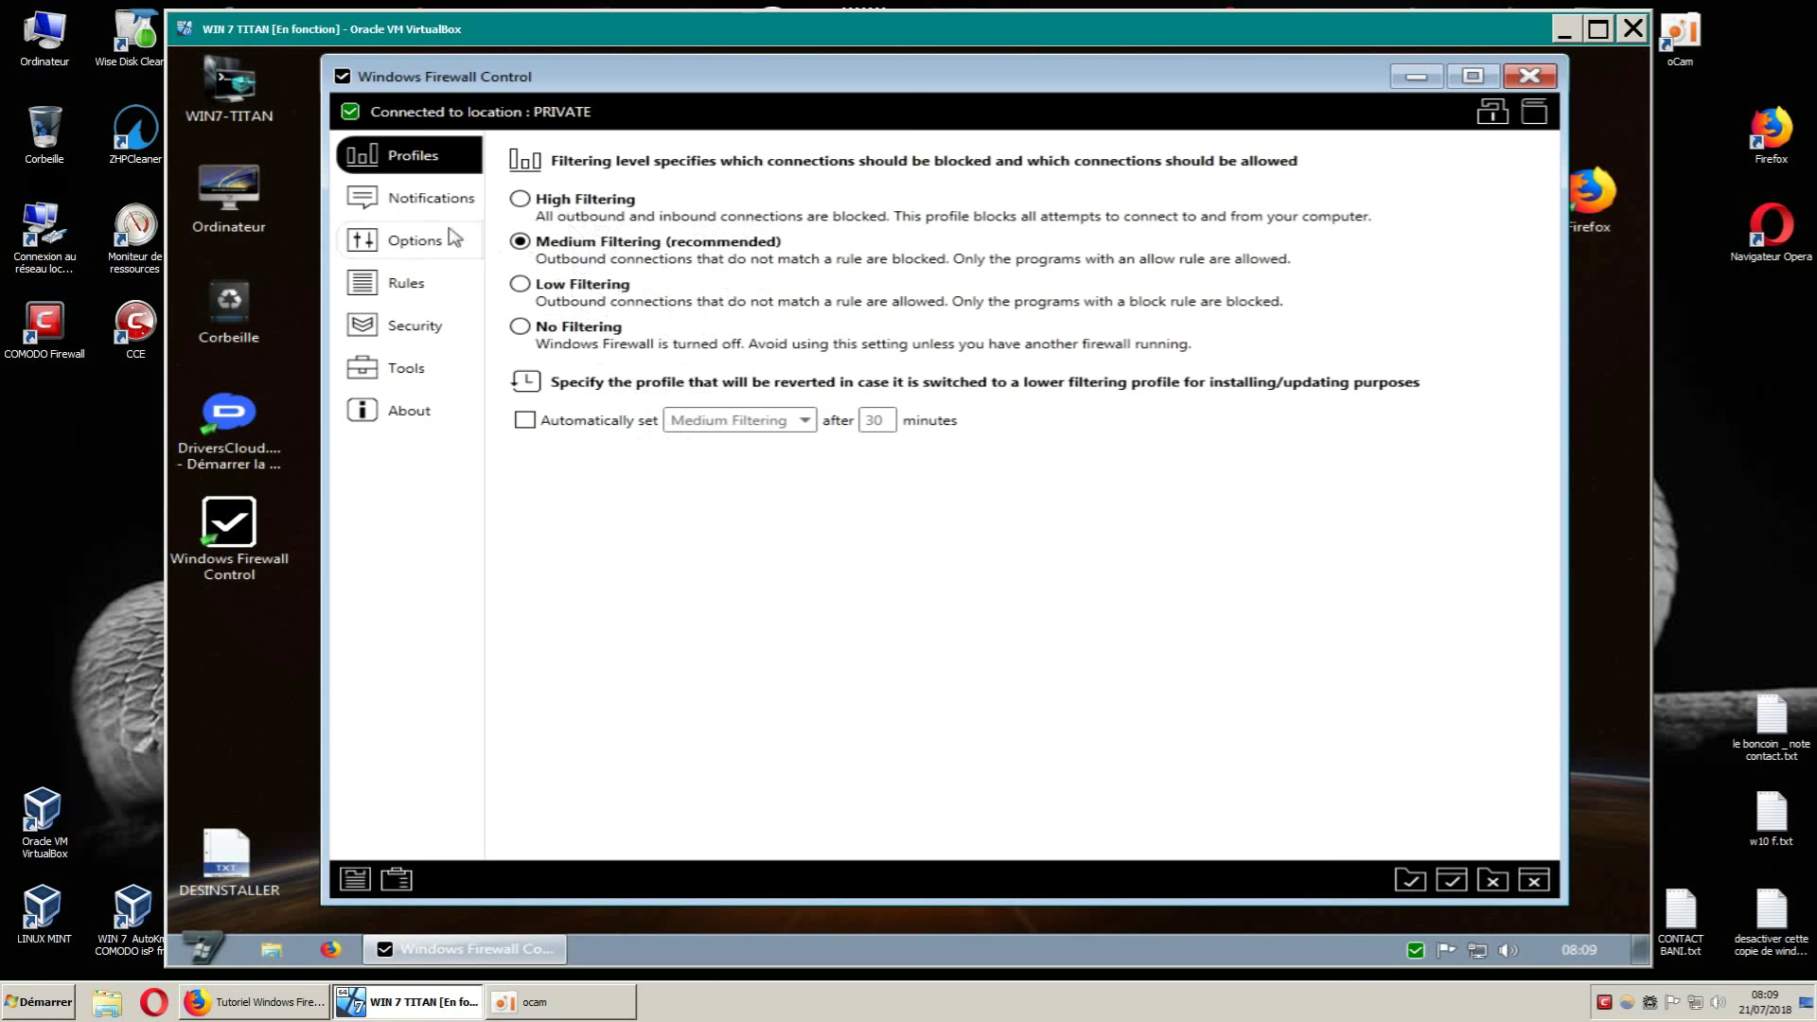
left_click(423, 200)
left_click(416, 242)
left_click(413, 285)
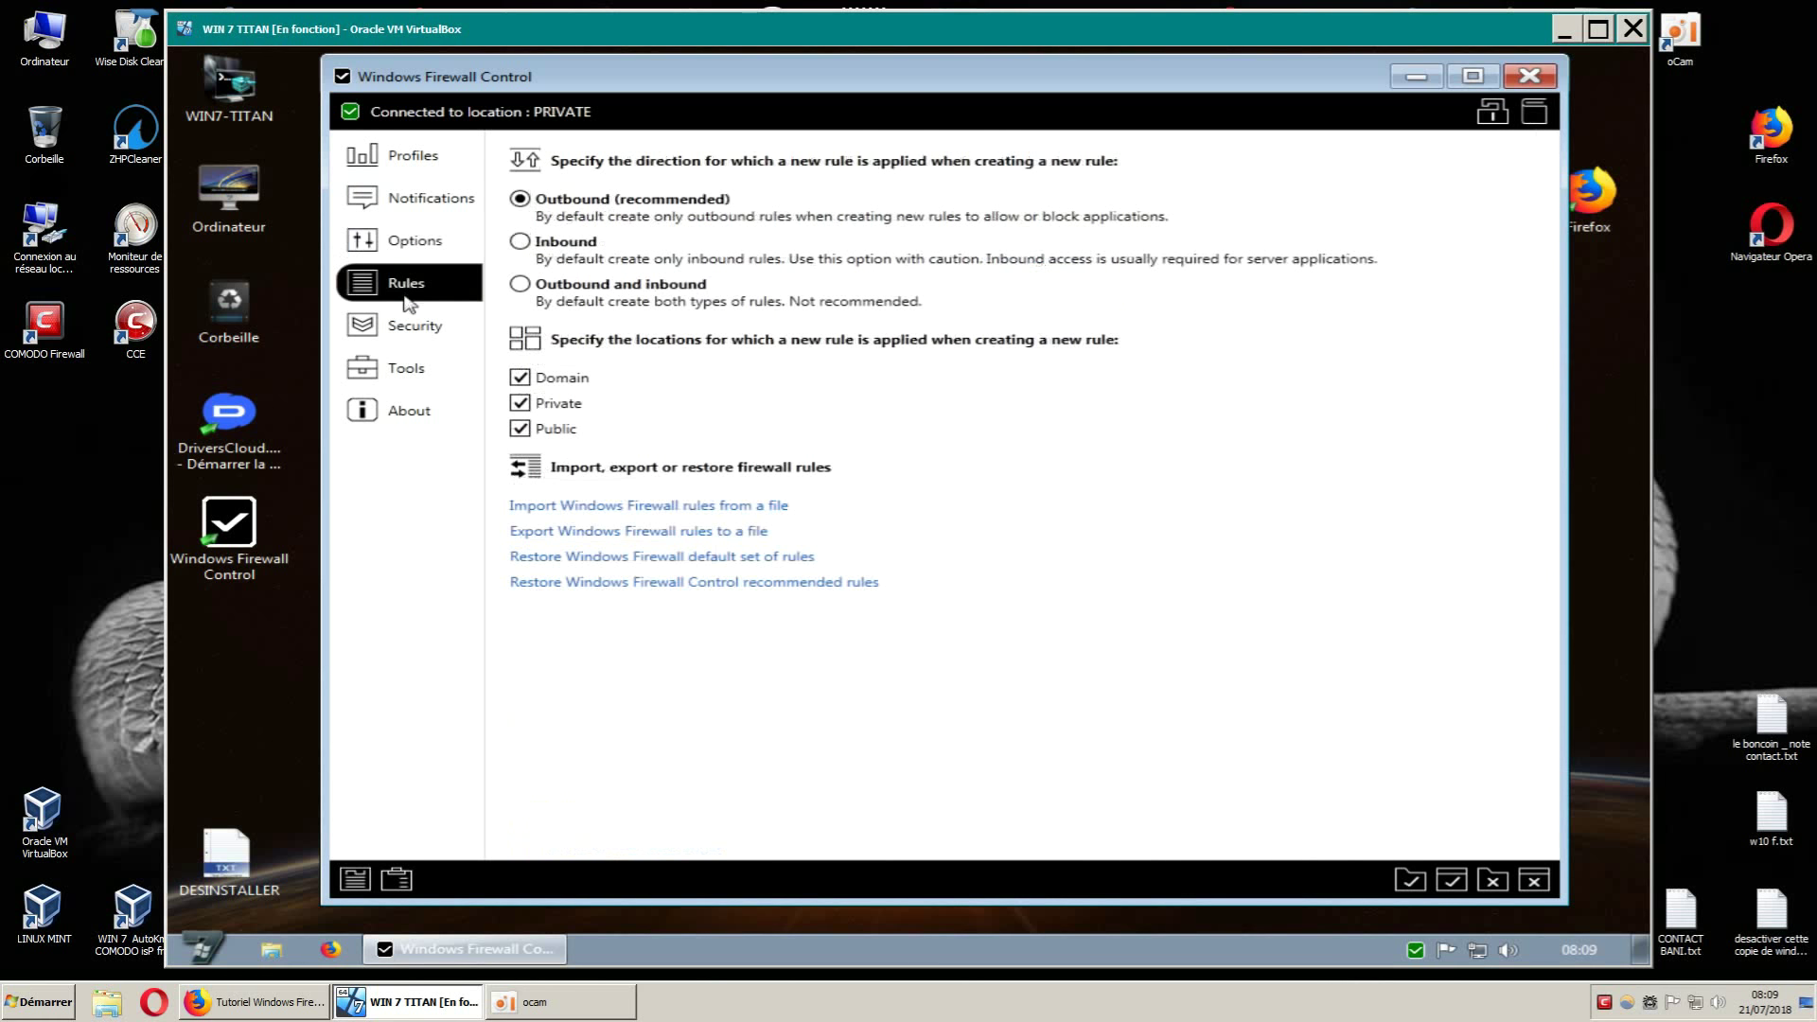
left_click(407, 326)
left_click(413, 369)
left_click(412, 414)
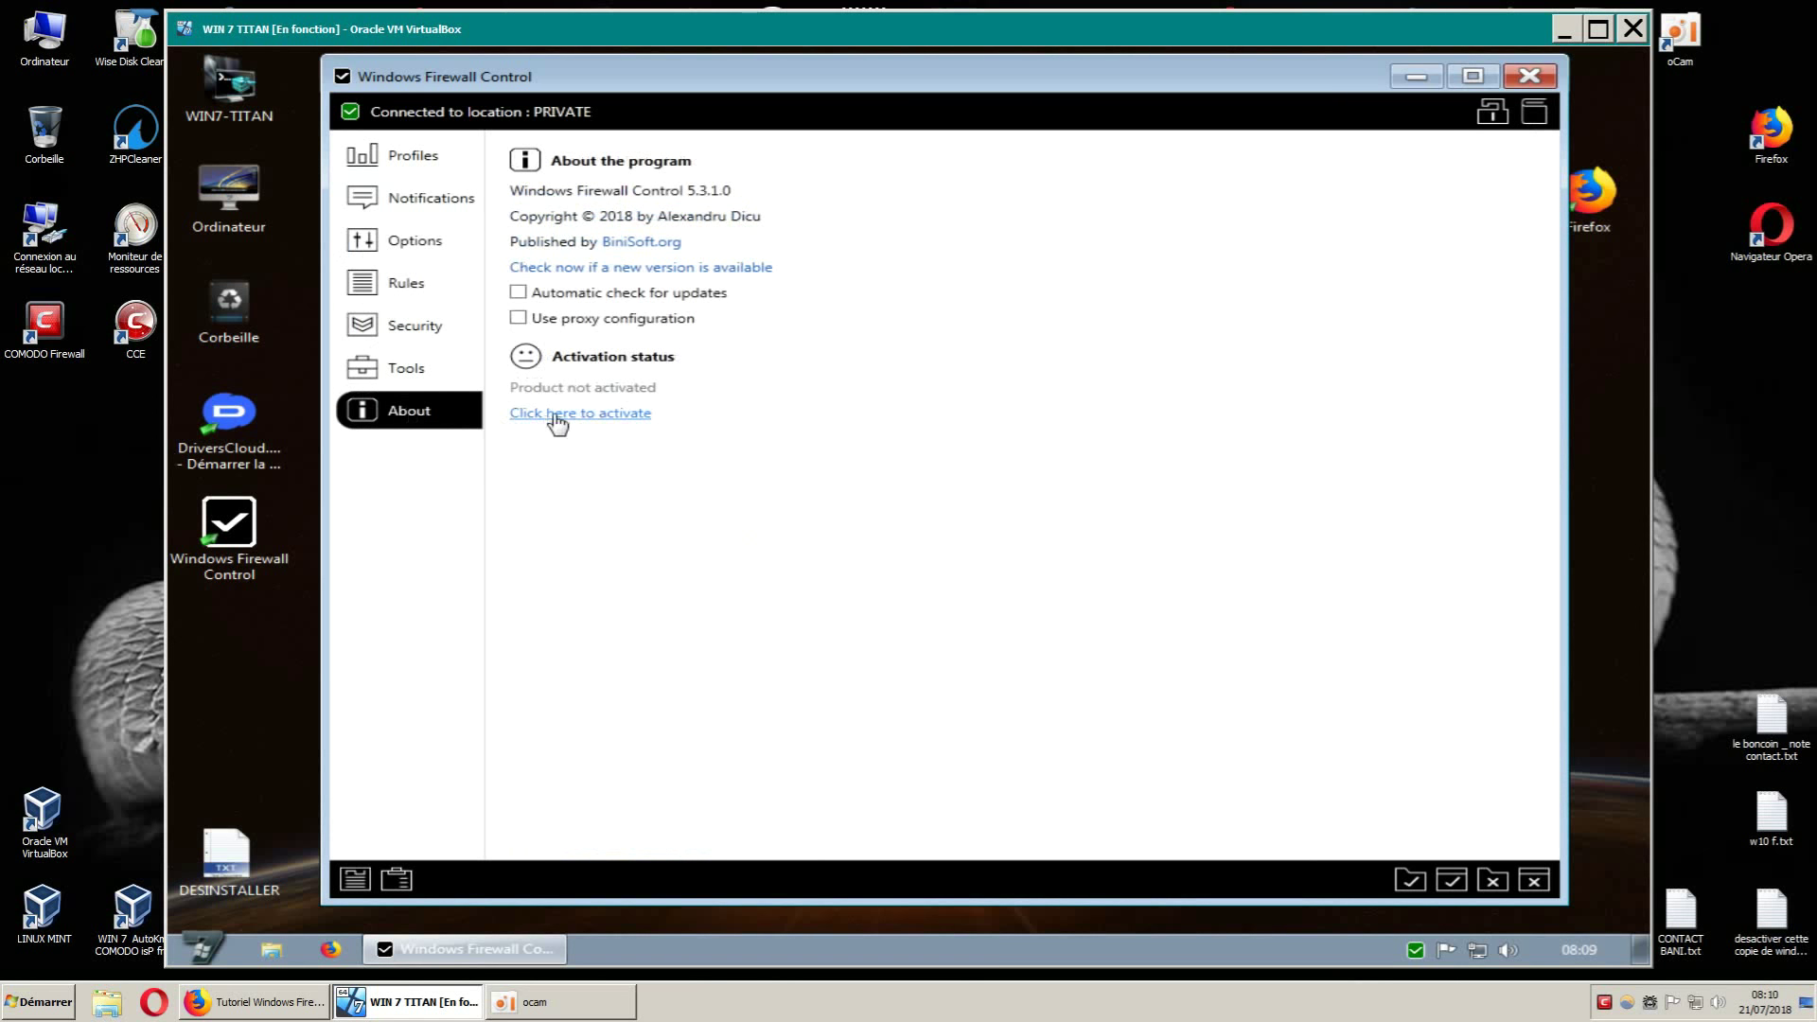
left_click(1529, 76)
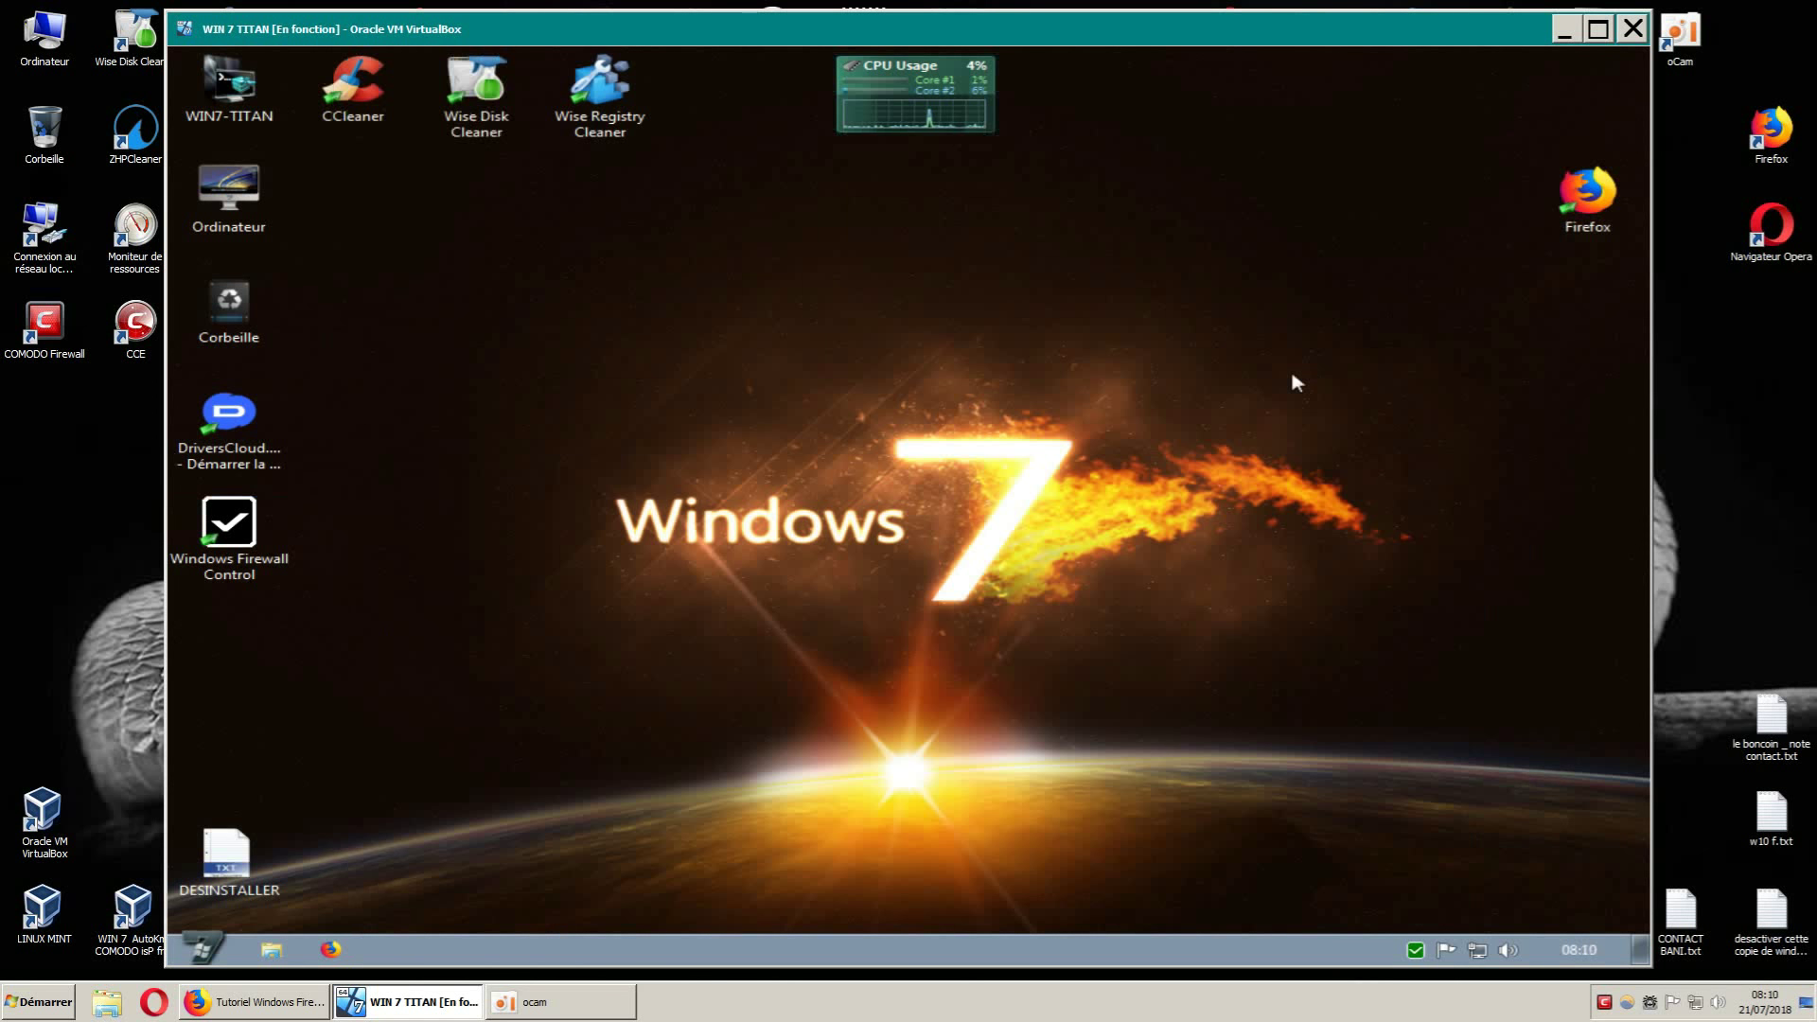
Examine the quick-access commands and filtering profiles that Windows Firewall Control offers from the system tray, without switching the profile.
right_click(1418, 951)
mouse_move(1377, 828)
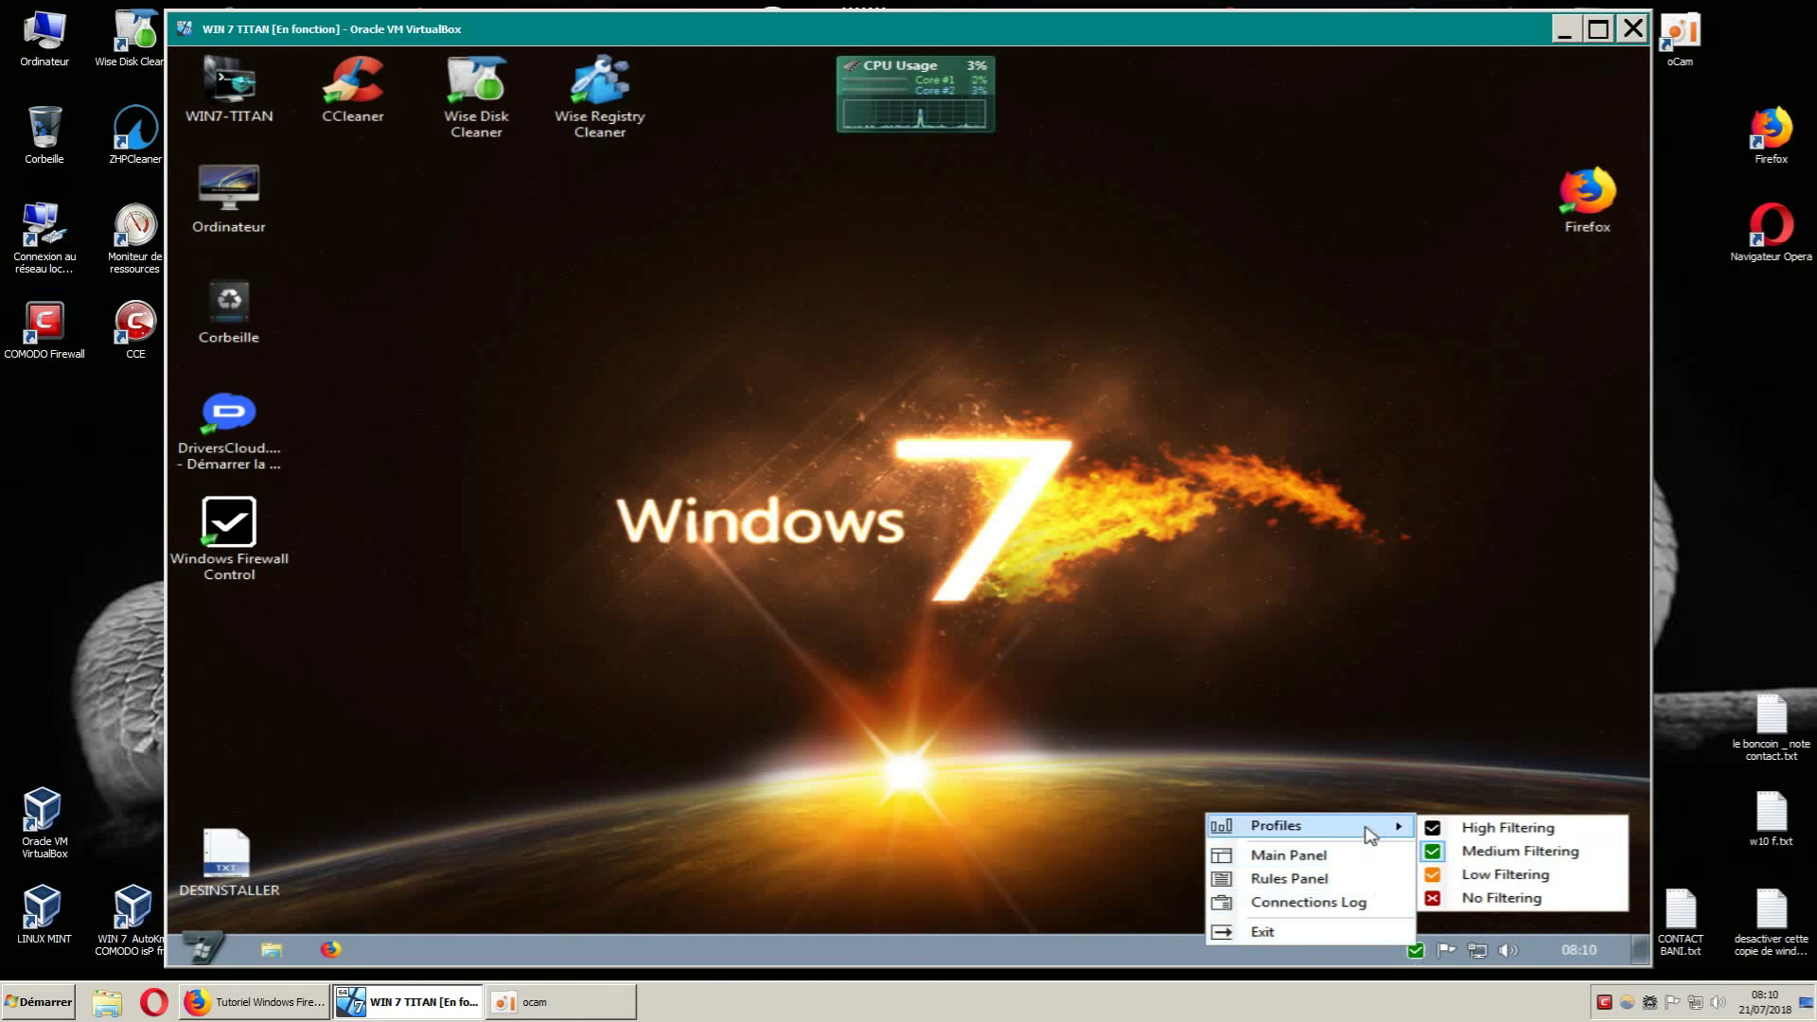
left_click(1278, 735)
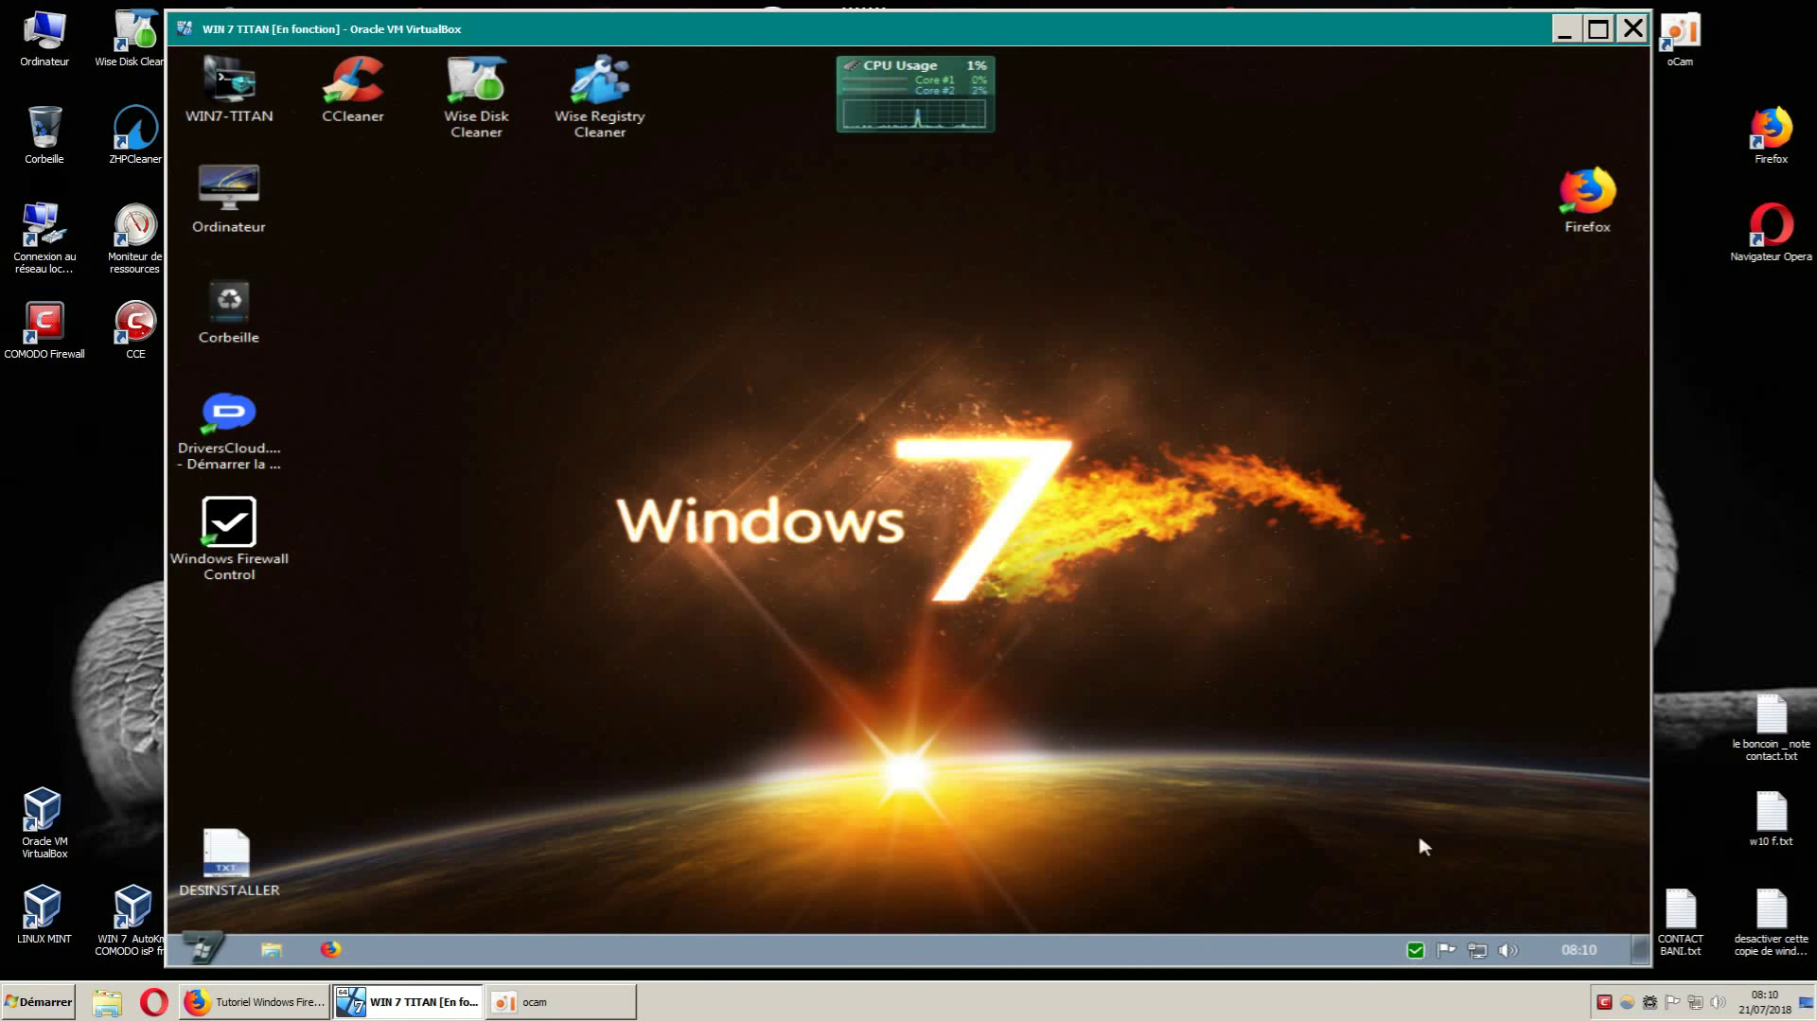
right_click(1417, 951)
mouse_move(1368, 831)
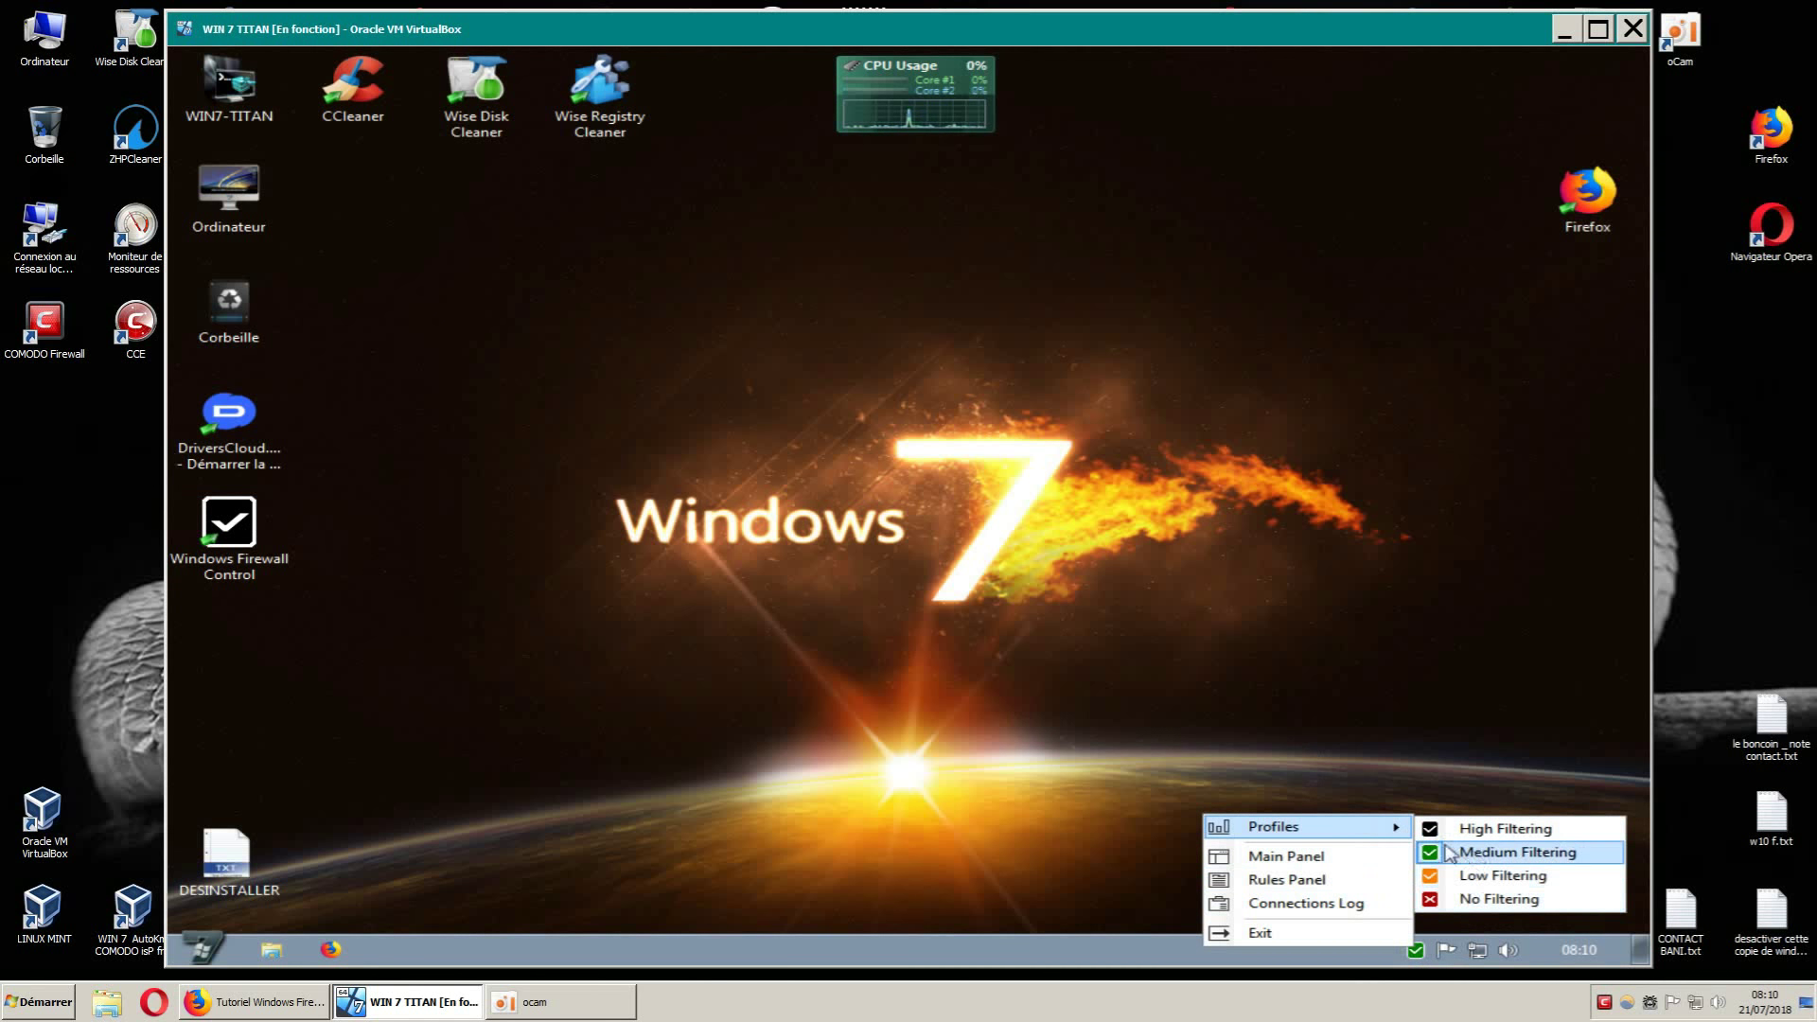
left_click(1219, 684)
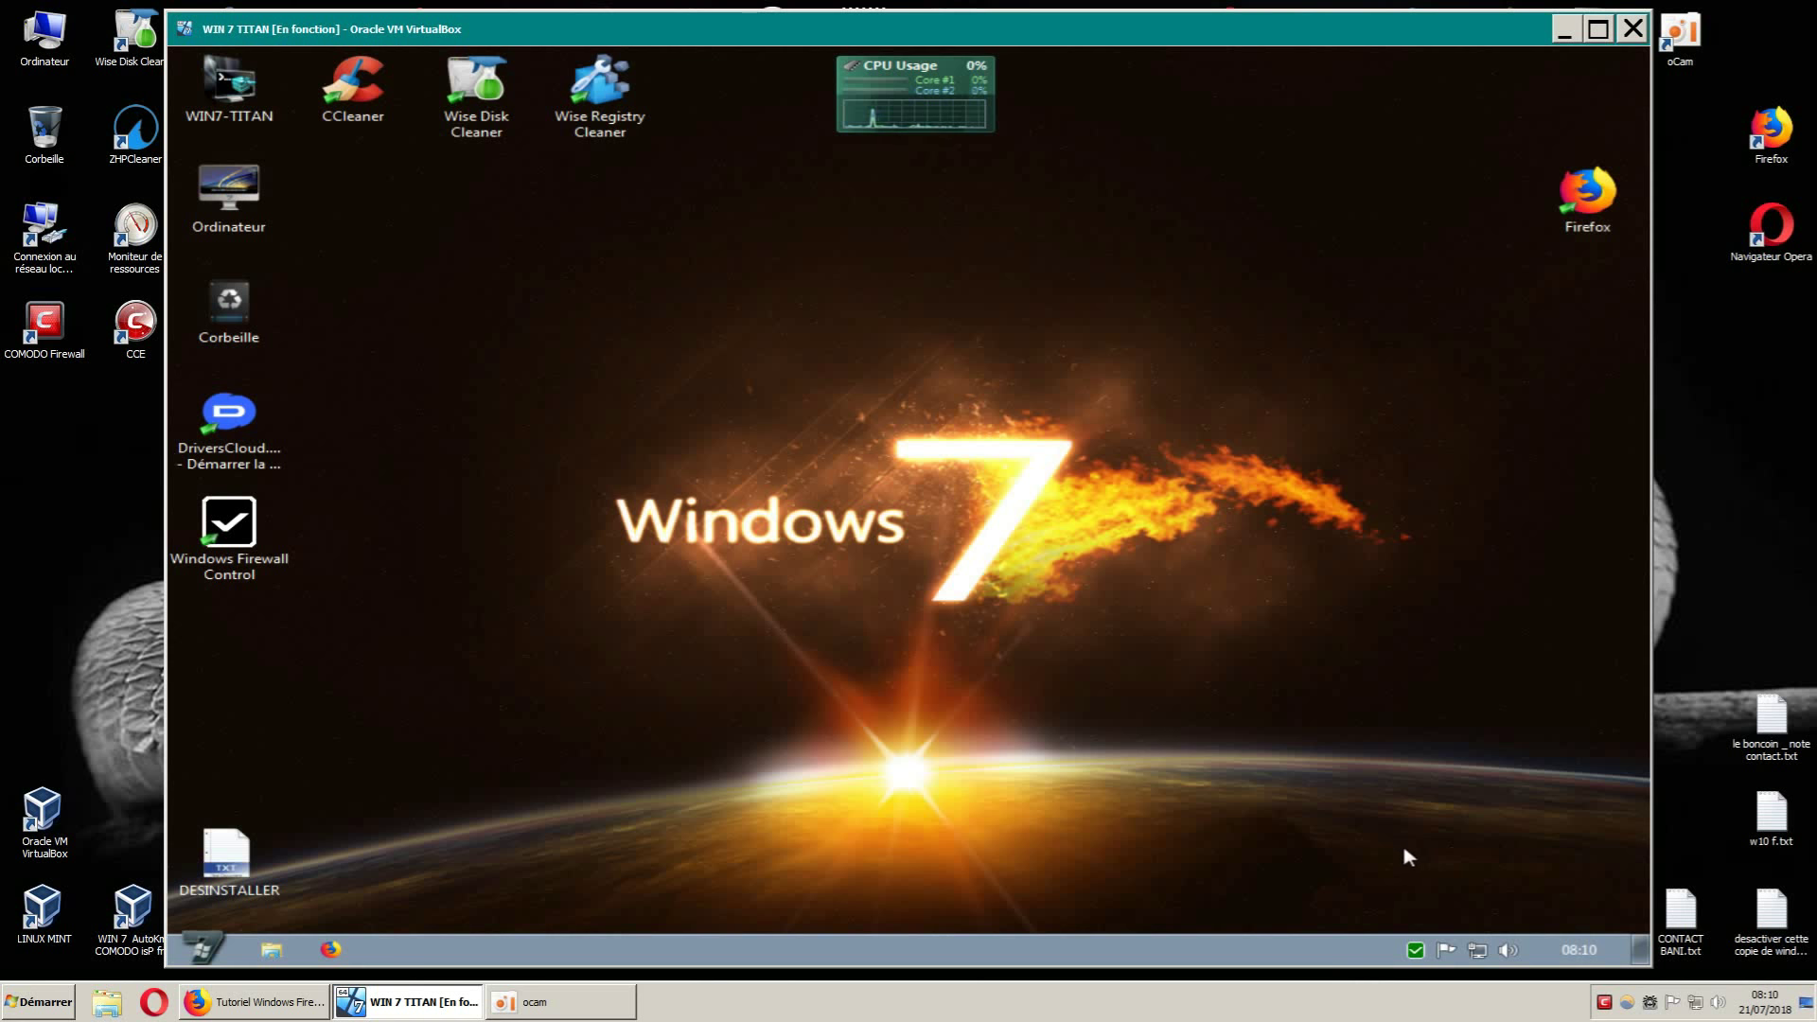
right_click(1416, 949)
left_click(1472, 838)
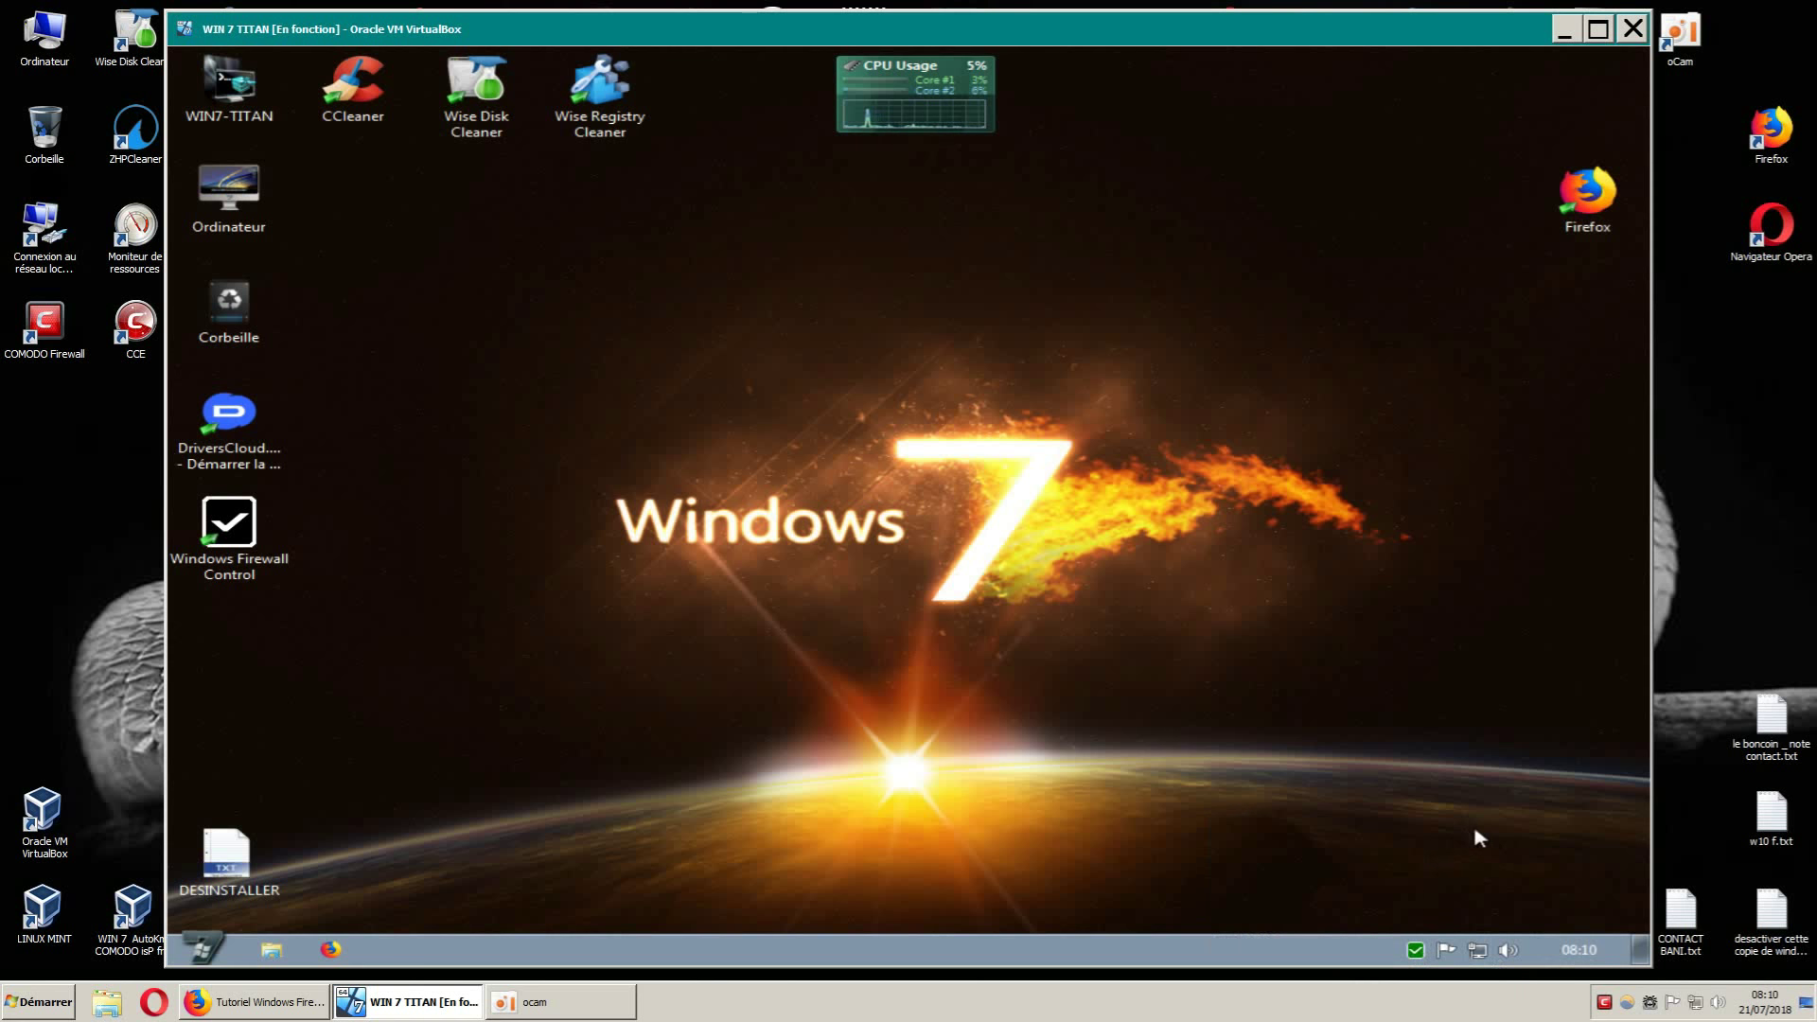
Compare the COMODO Firewall tray options on the host with the Windows Firewall Control tray options in the virtual machine.
left_click(1607, 1003)
right_click(1607, 1004)
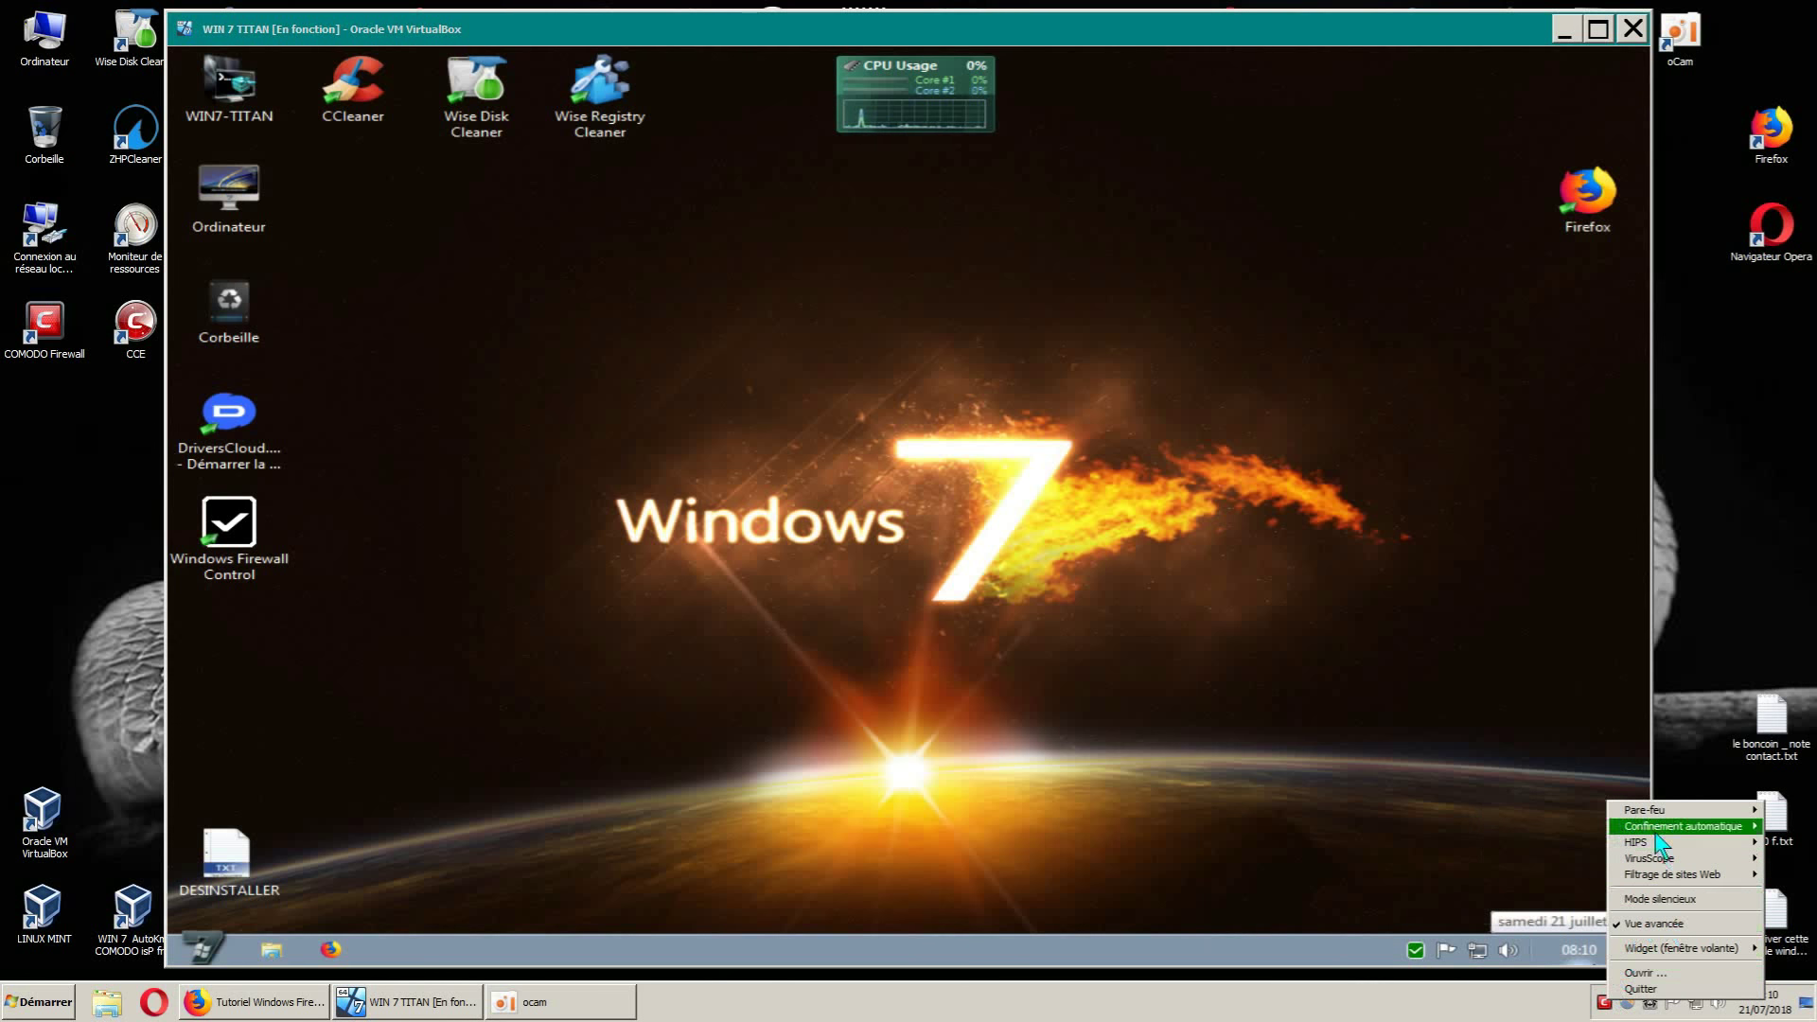
mouse_move(1664, 832)
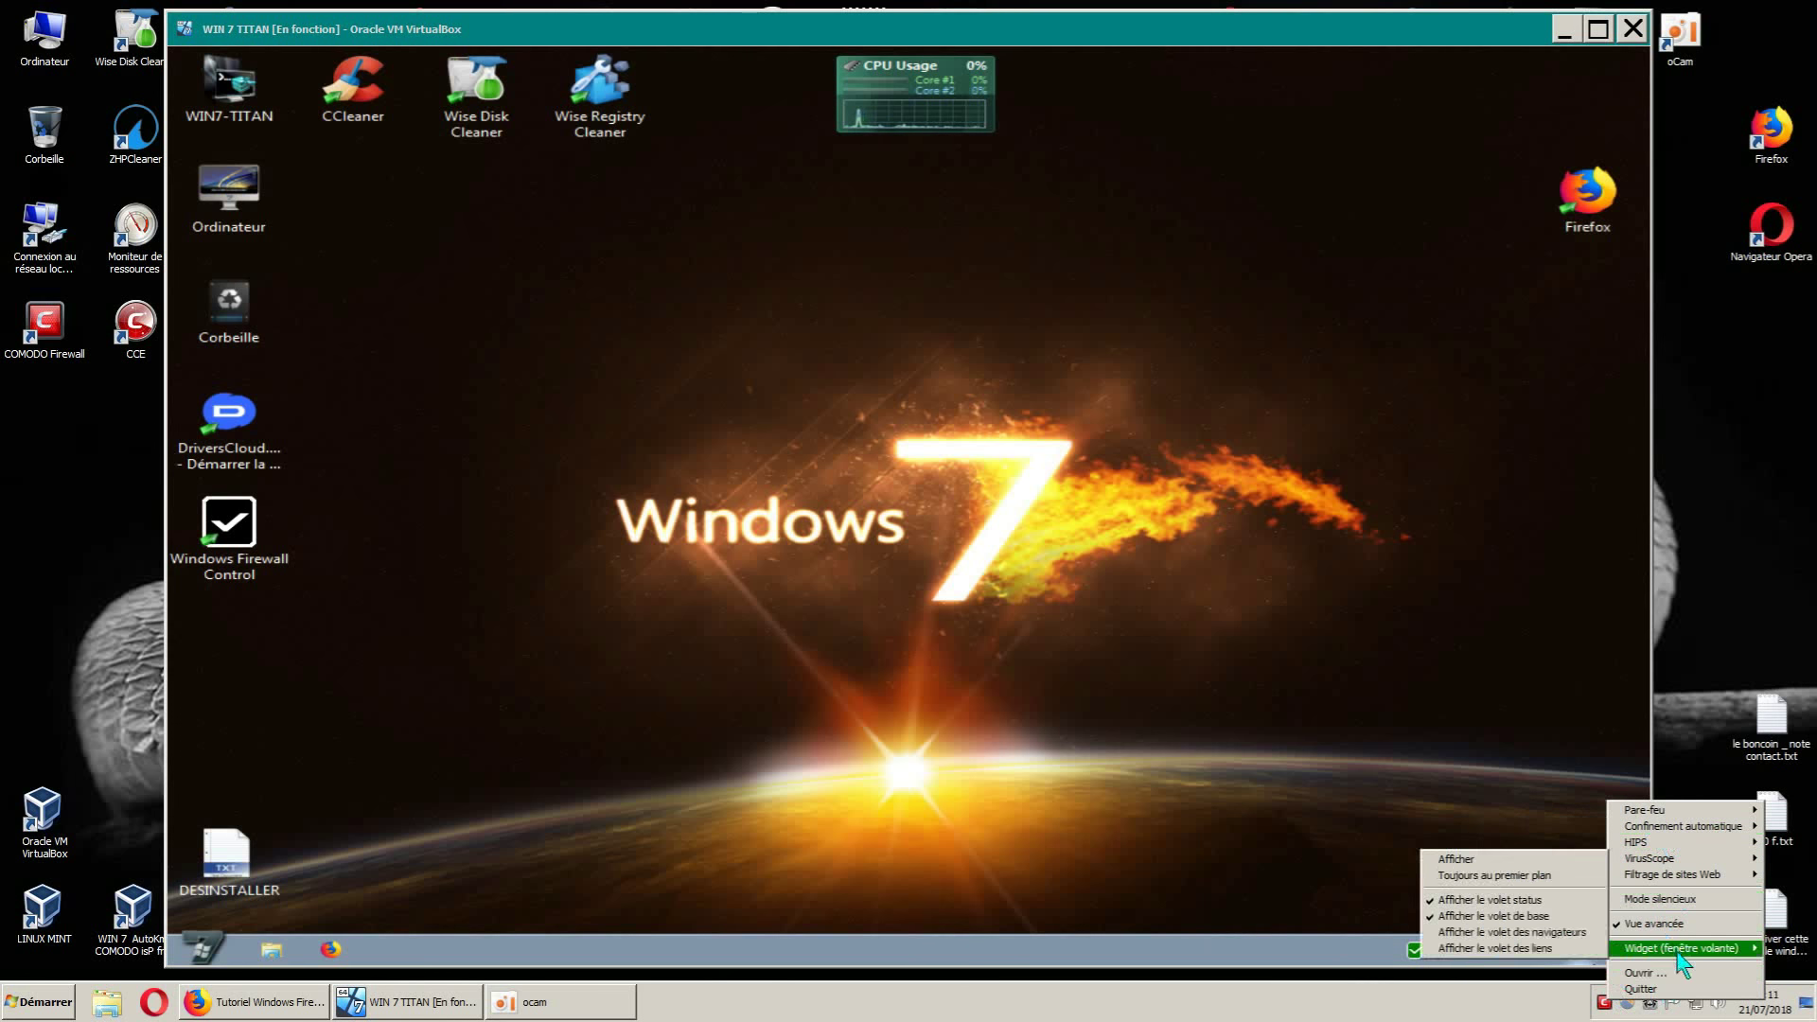
left_click(1311, 807)
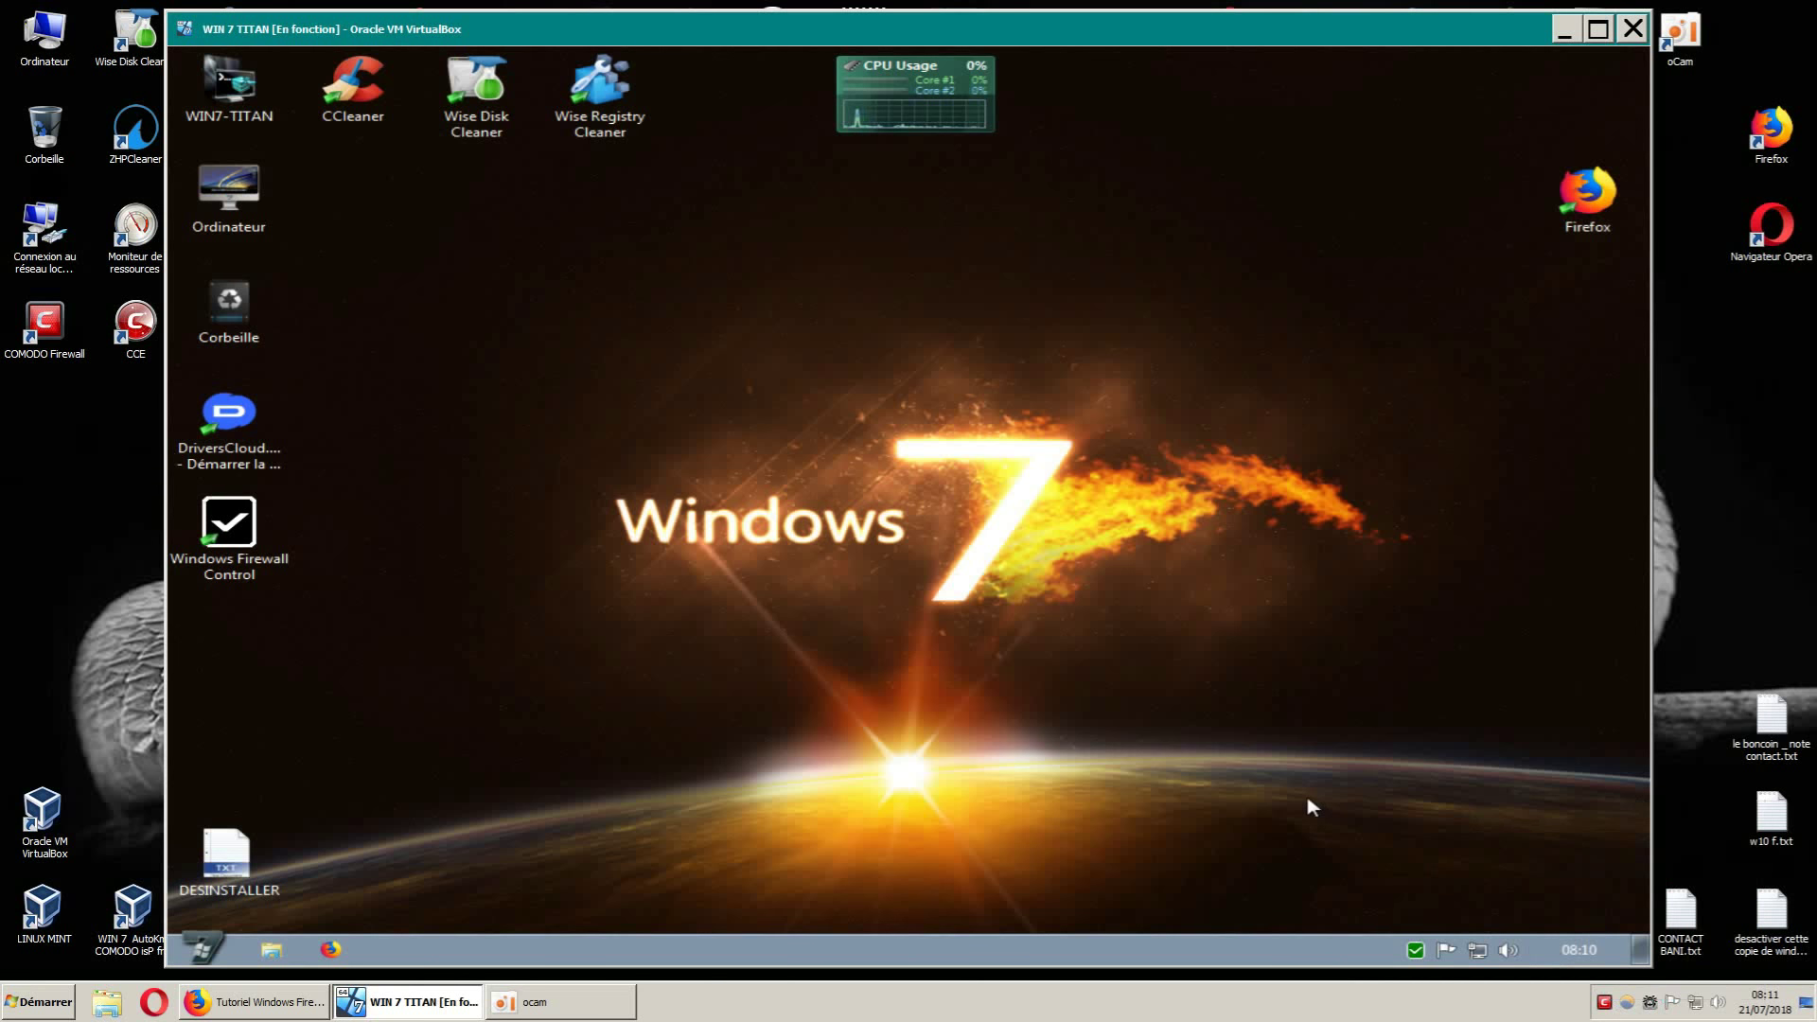
right_click(1416, 950)
left_click(1458, 869)
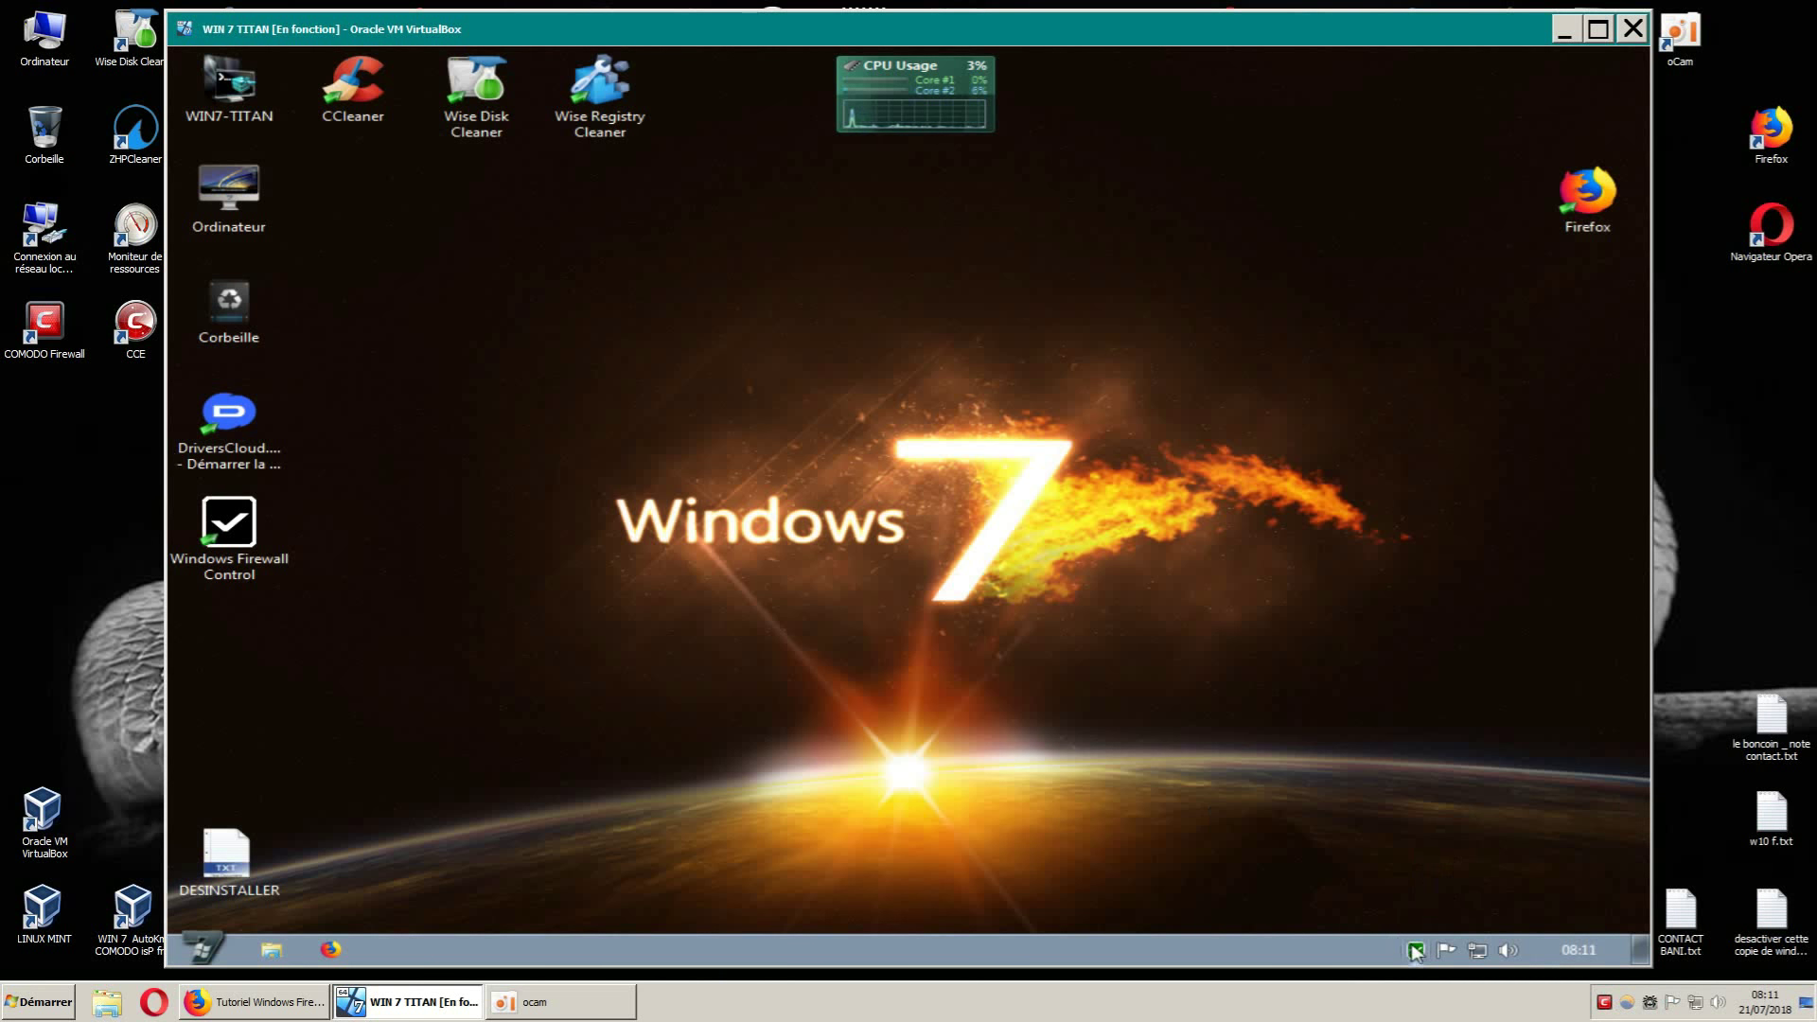